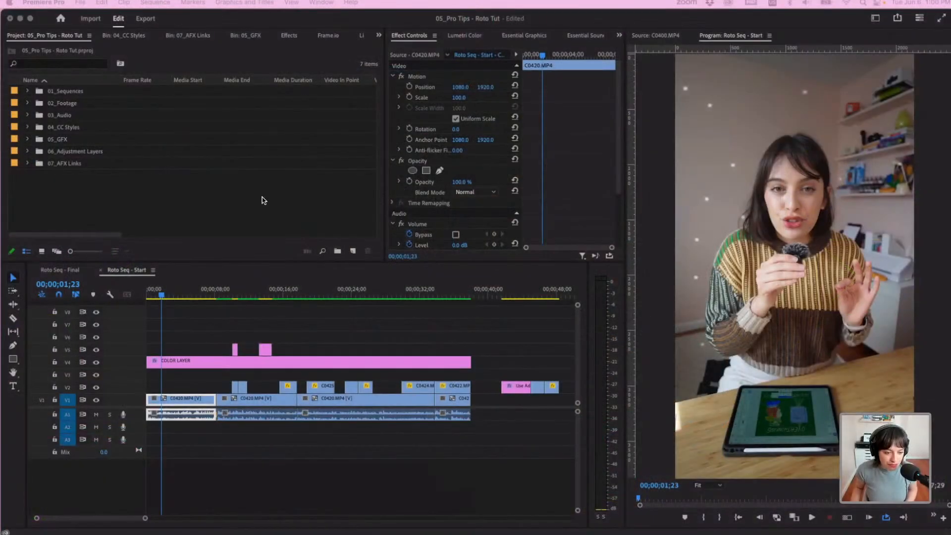
Examine the main C0420.MP4 clips on V1, the B-roll on V2 and the COLOR LAYER adjustment layer.
left_click(264, 200)
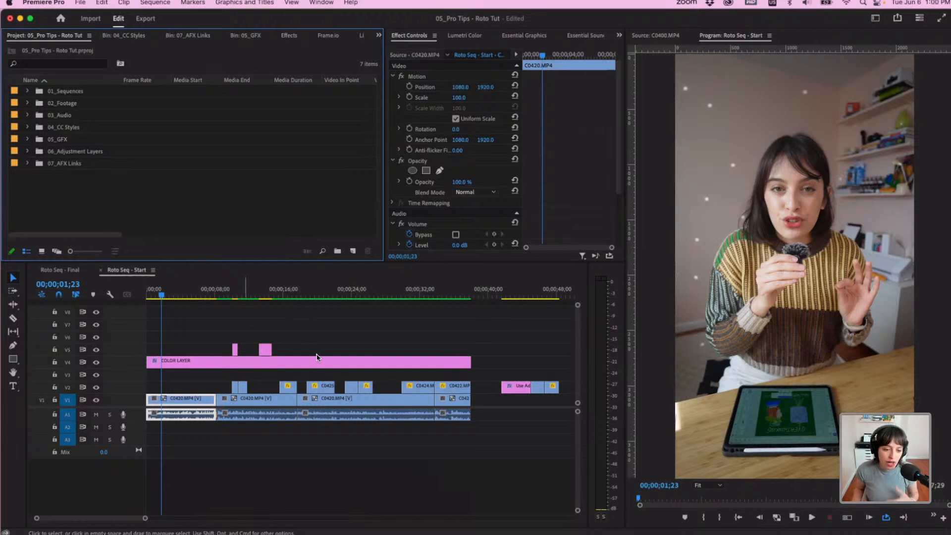
left_click_drag(197, 382, 228, 417)
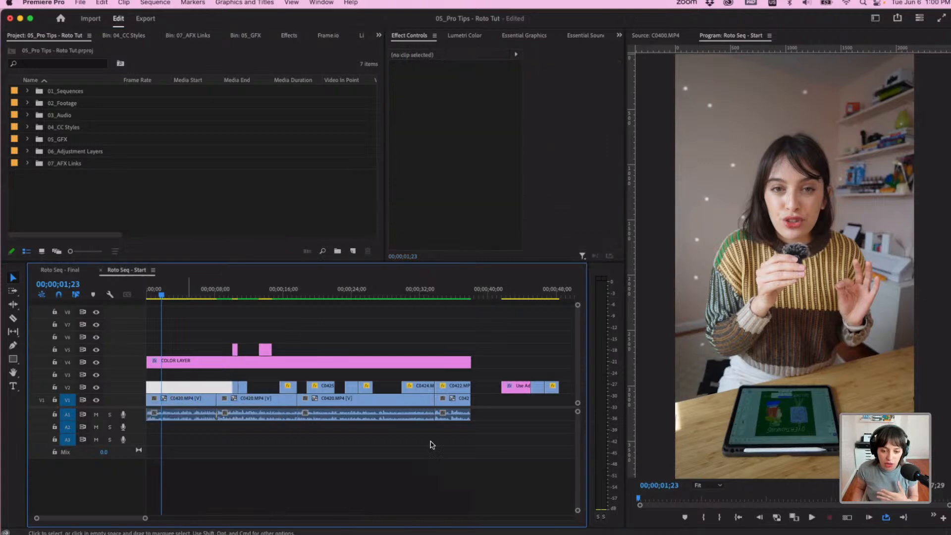
left_click_drag(474, 442, 148, 396)
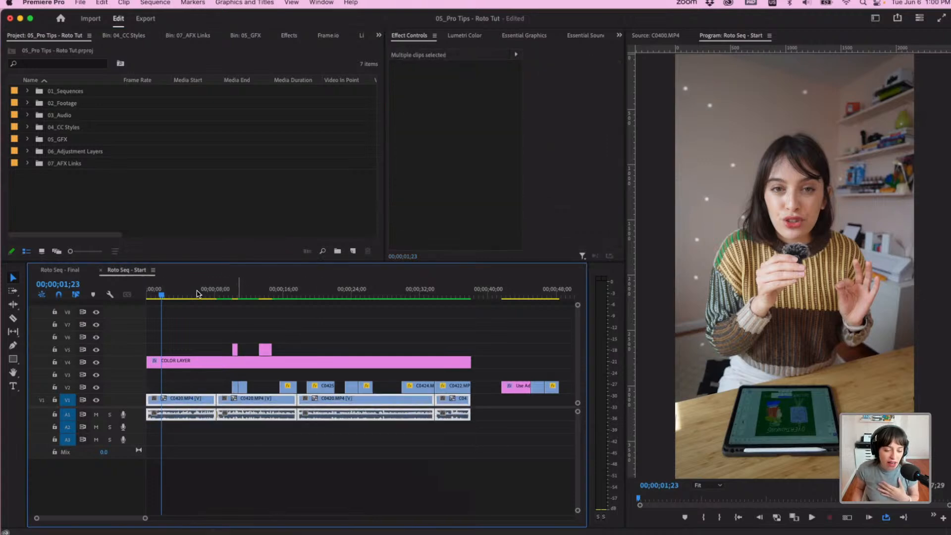
left_click(234, 293)
left_click_drag(220, 381, 470, 390)
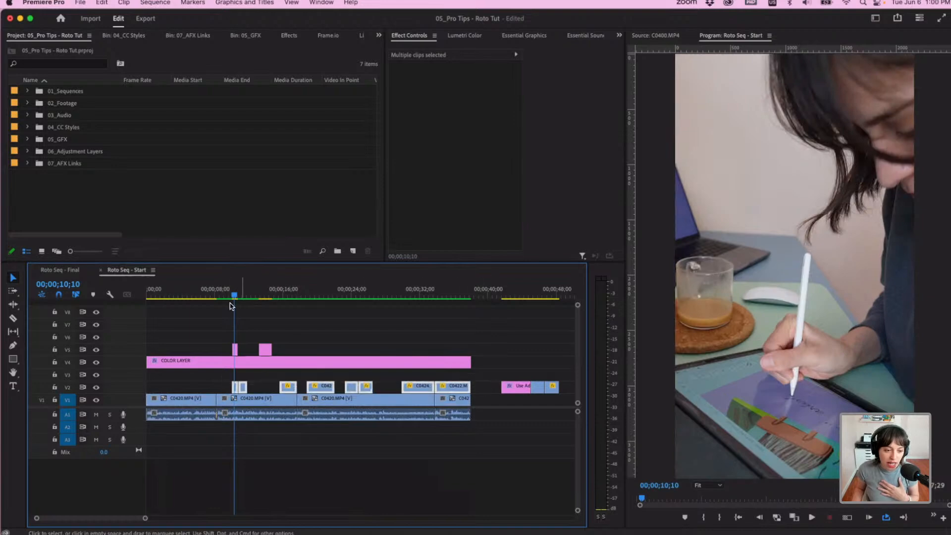
left_click(181, 358)
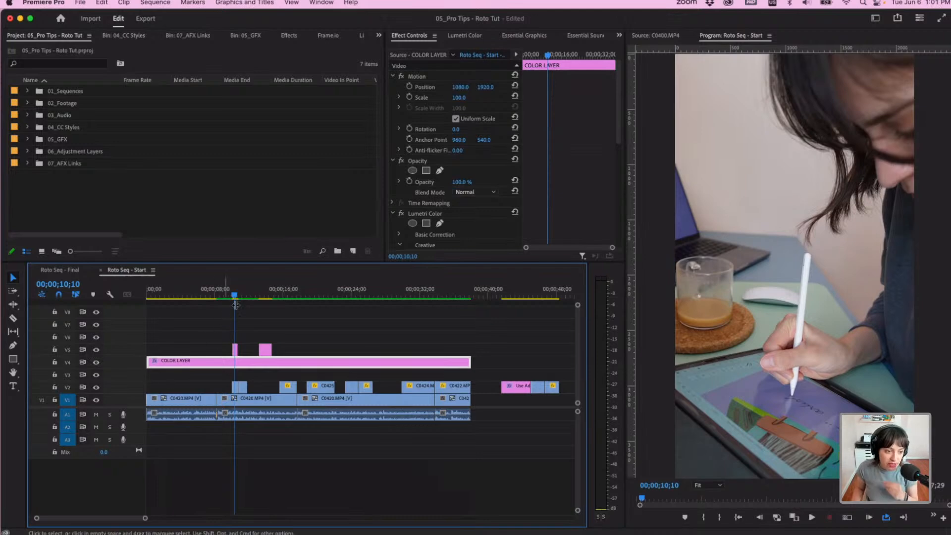
Move the COLOR LAYER and both SLOW ZOOM adjustment layers down one track, to V3 and V4.
key("=")
key("=")
key("=")
key("=")
key("=")
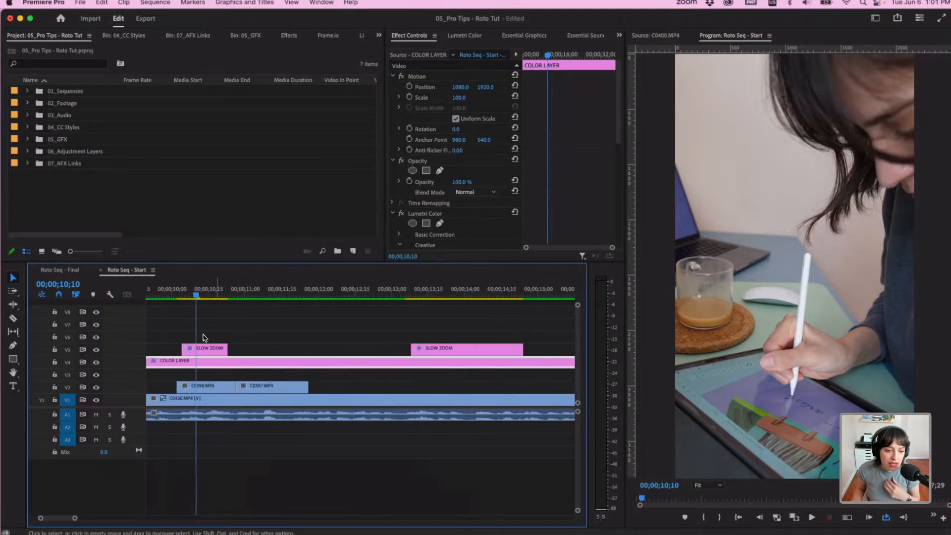
left_click_drag(205, 336, 419, 373)
key("minus")
key("minus")
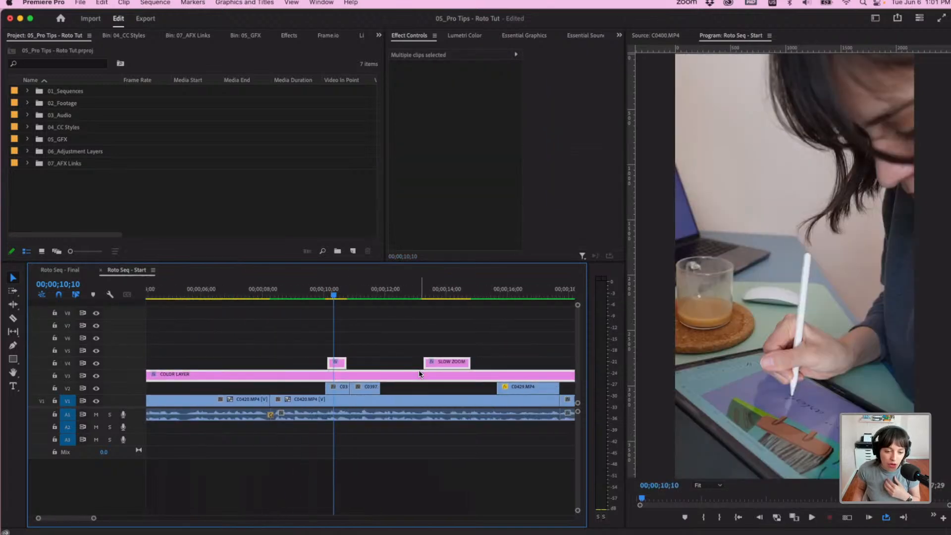
Examine the clip layout along the whole Roto Seq - Start timeline, including the spare clips after the main edit.
key("minus")
key("minus")
scroll(571, 345, "up", 3)
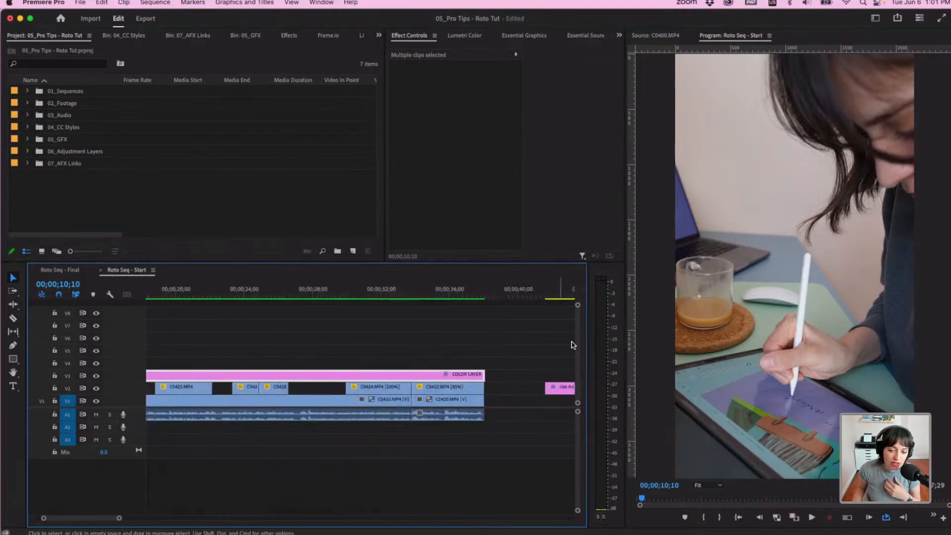
scroll(507, 350, "right", 3)
scroll(395, 335, "left", 8)
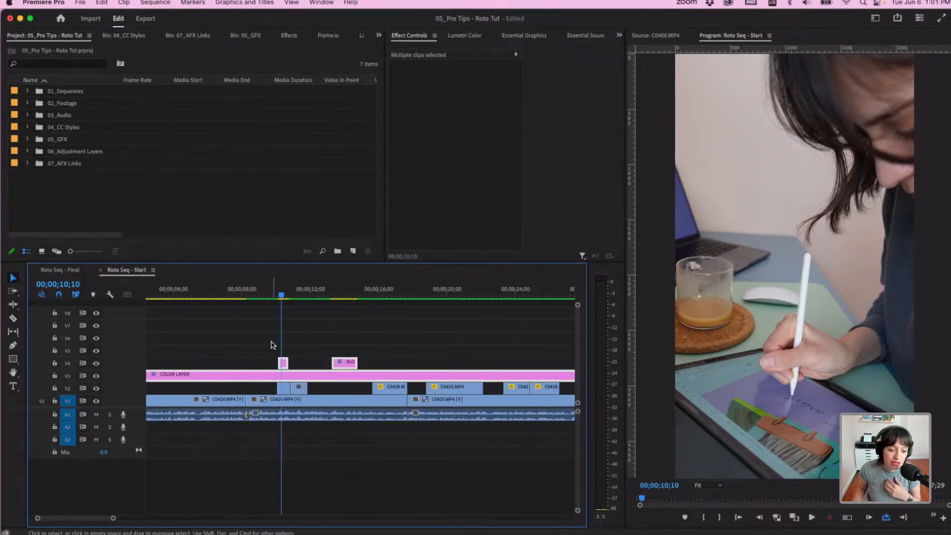
key("minus")
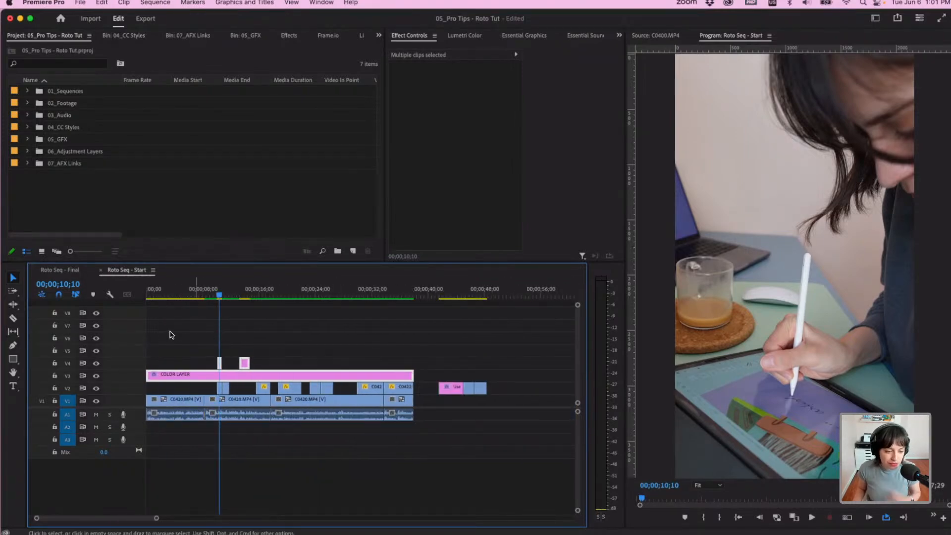
key("equal")
key("equal")
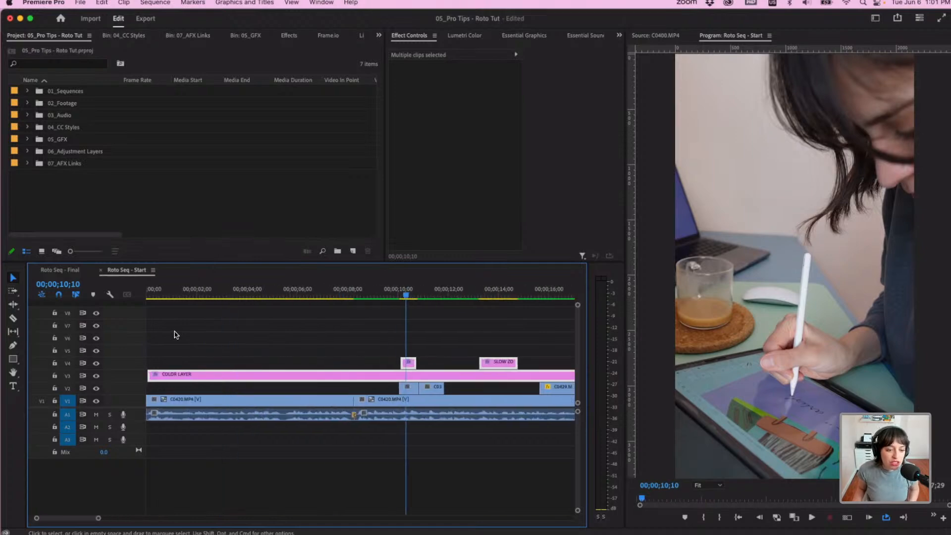
key("minus")
key("minus")
key("minus")
key("equal")
key("minus")
key("equal")
key("equal")
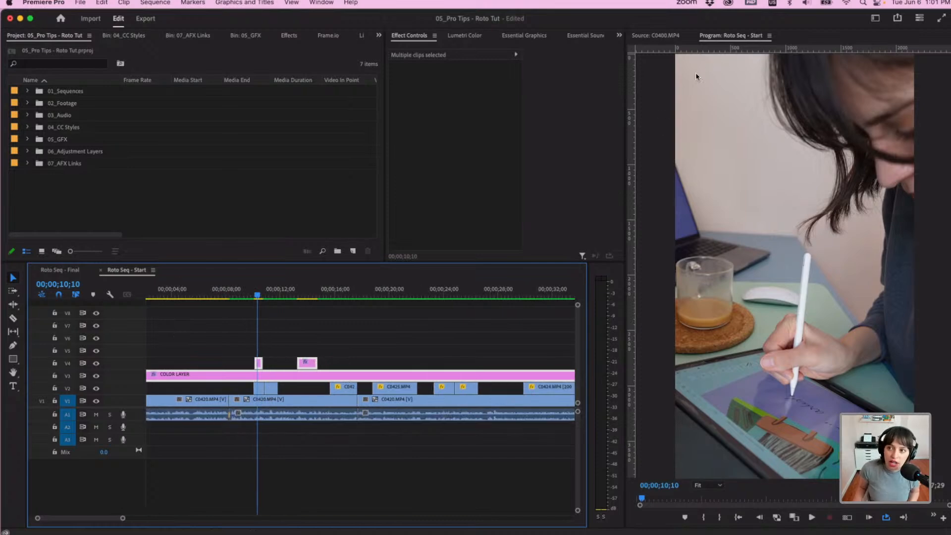
Set the workspace layout to Vertical.
left_click(875, 18)
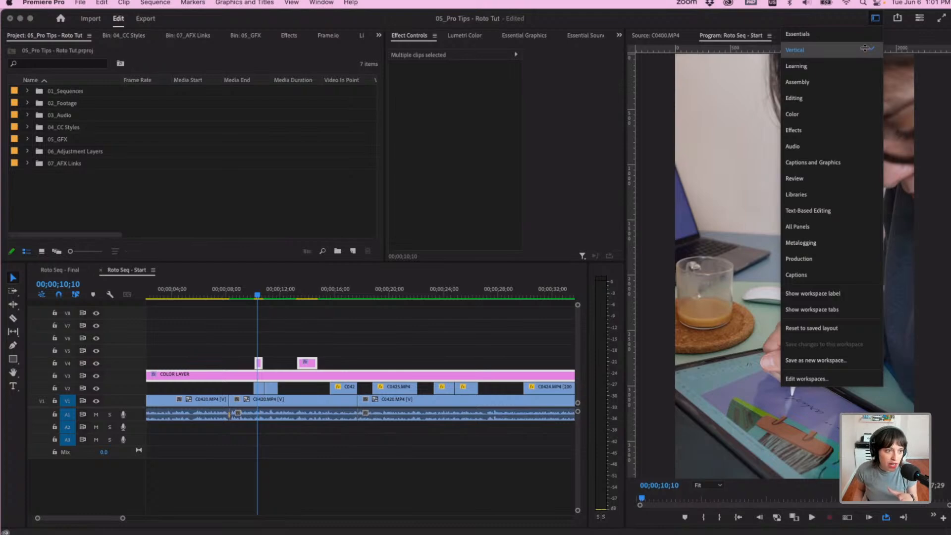
left_click(864, 48)
left_click(22, 39)
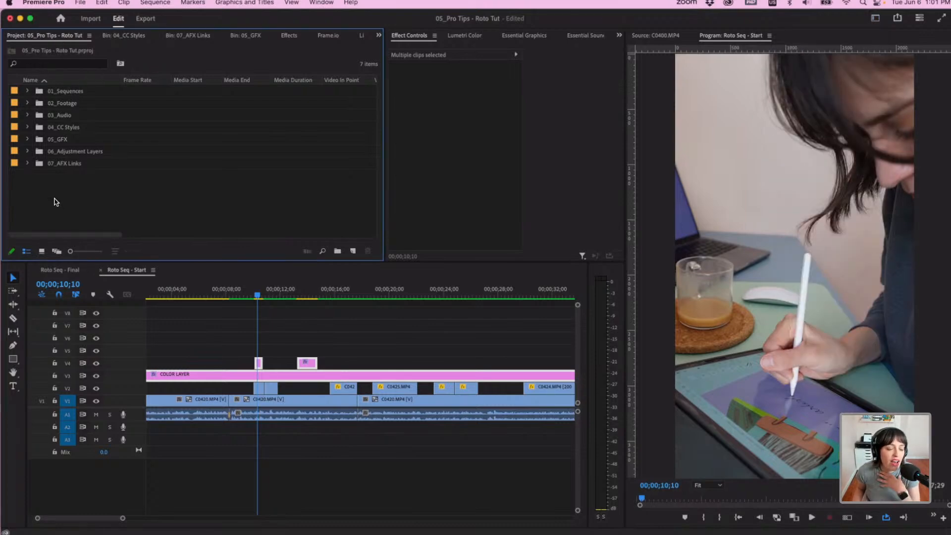
Inspect the contents of the 01_Sequences and 02_Footage bins, collapsing each after viewing.
left_click(28, 91)
left_click(28, 91)
left_click(27, 104)
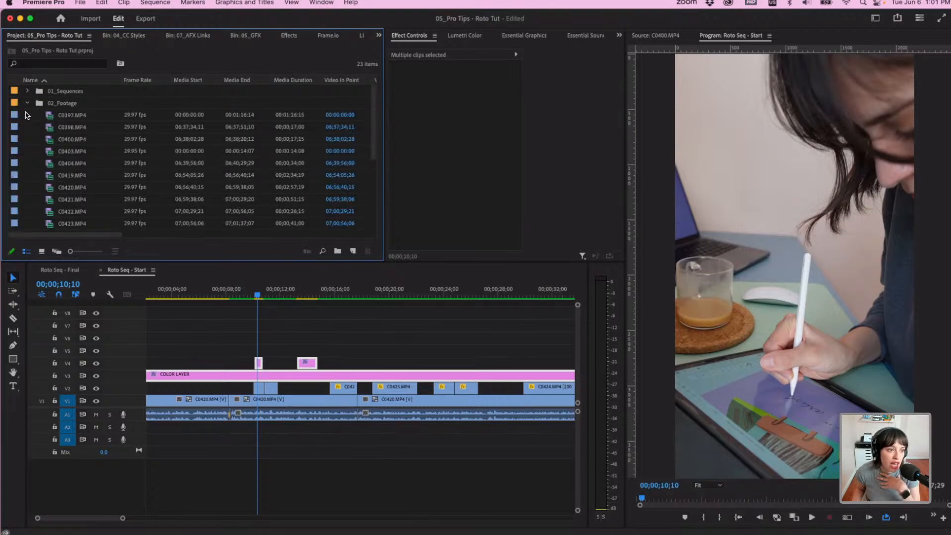
left_click(26, 103)
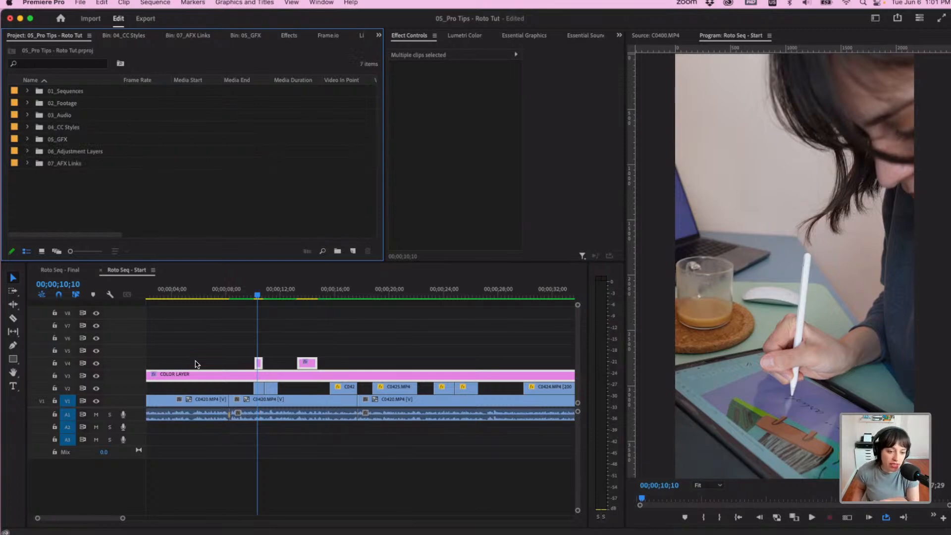
Select the first C0420.MP4 clip in the sequence and inspect the caption styles in the 04_CC Styles bin.
left_click(172, 402)
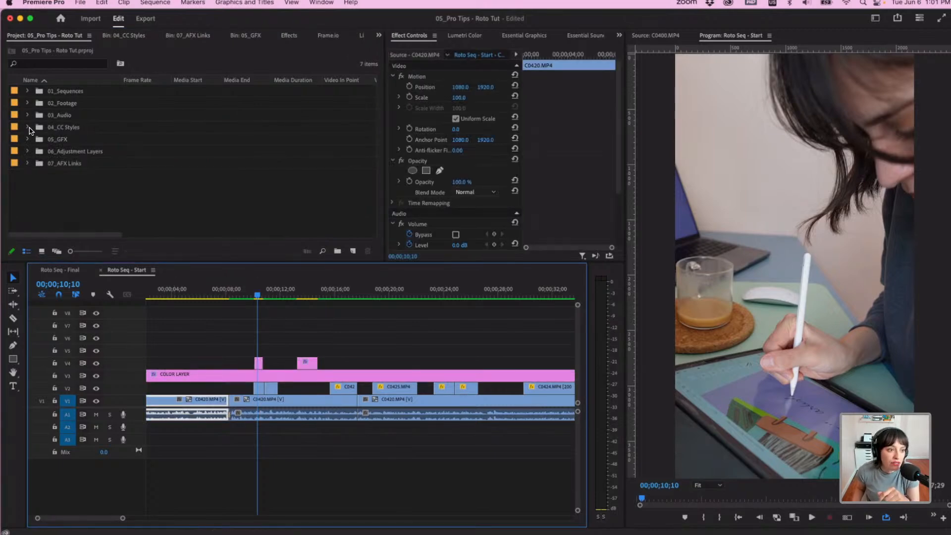
left_click(28, 127)
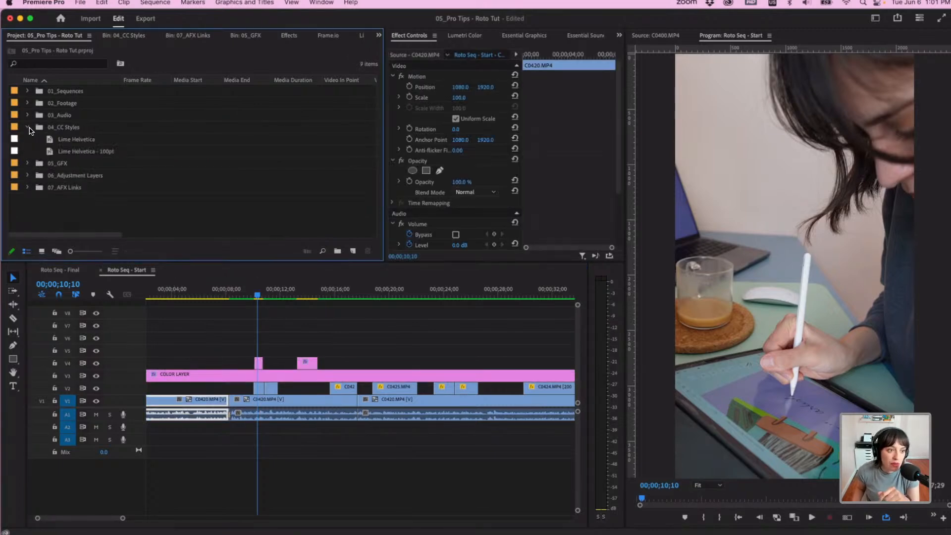
left_click(84, 144)
left_click(82, 152)
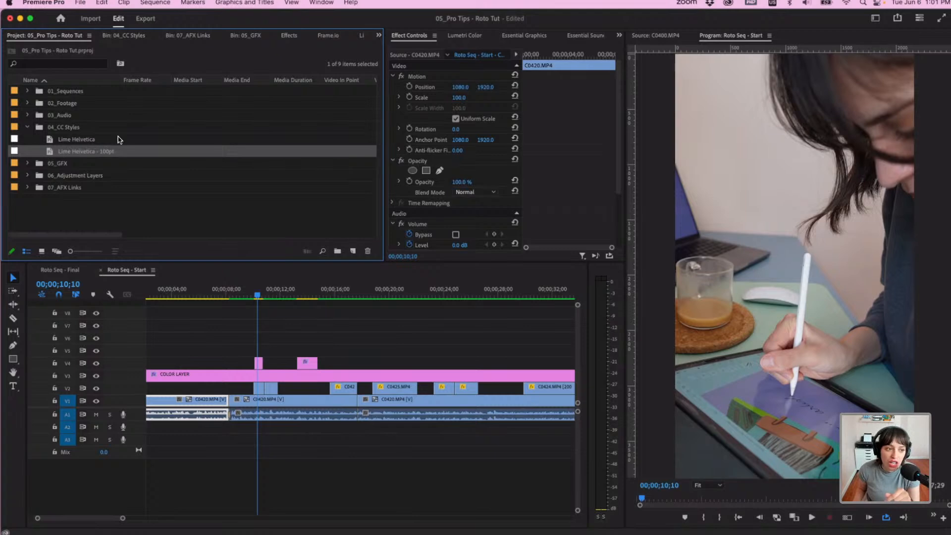
left_click(28, 127)
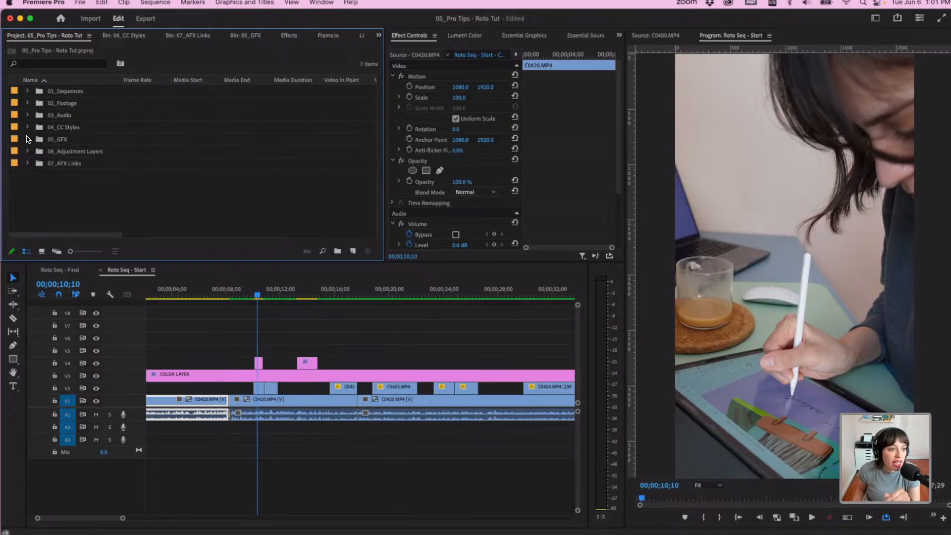
Inspect the 05_GFX and 06_Adjustment Layers bins, then select the 07_AFX Links bin.
left_click(27, 139)
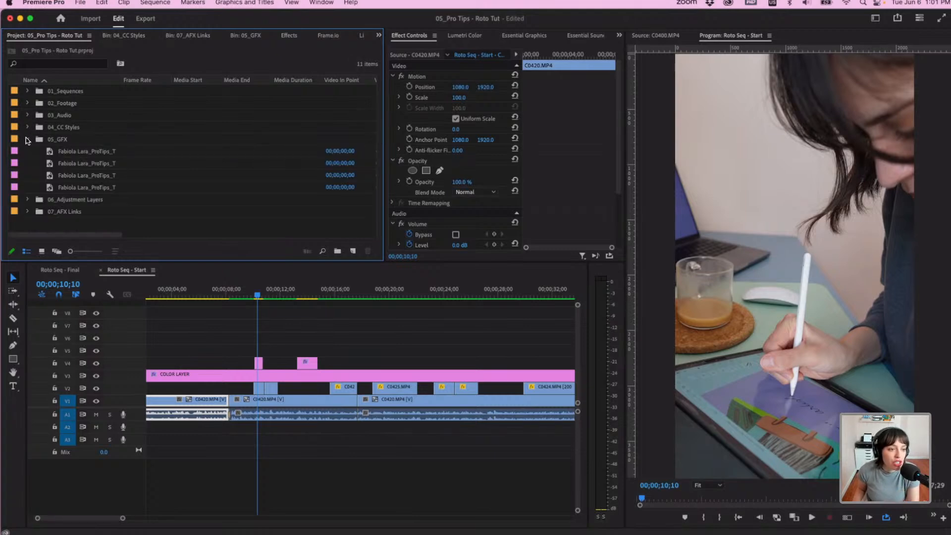
left_click(27, 139)
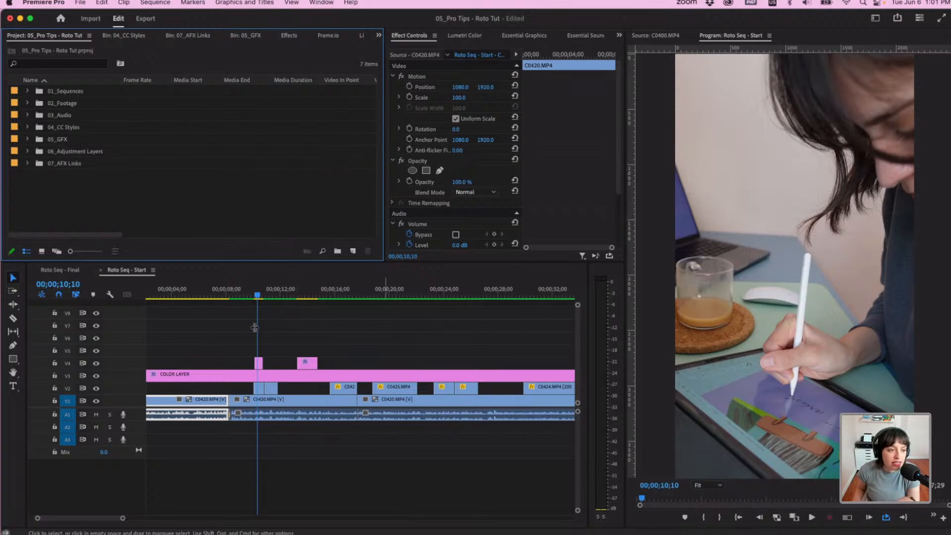
left_click(28, 151)
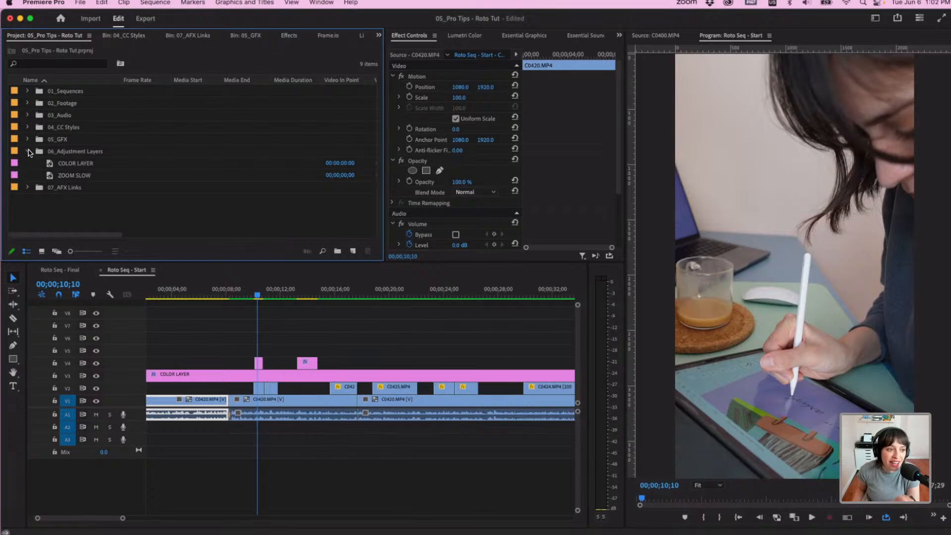
left_click(28, 152)
left_click(49, 164)
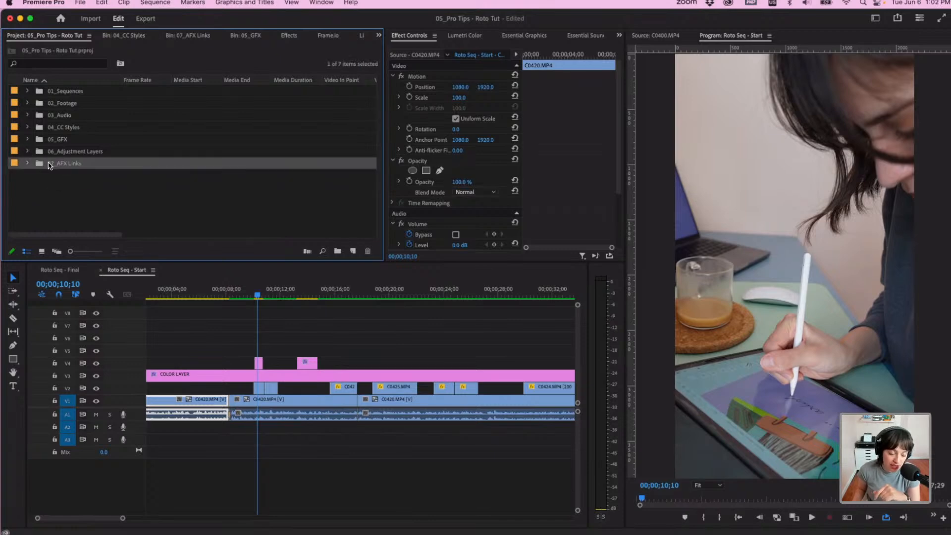
Return the playhead to the start of the Roto Seq - Start sequence.
scroll(278, 307, "down", 4)
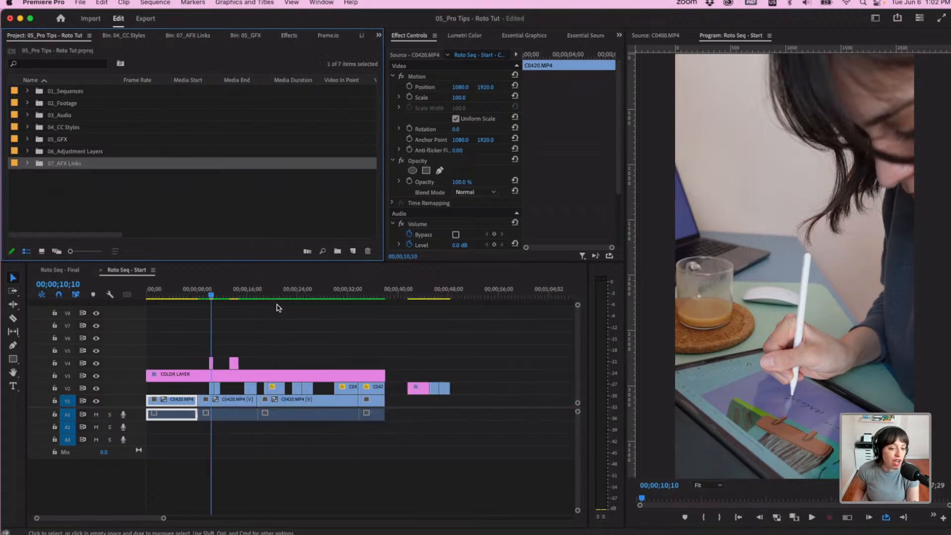
scroll(238, 336, "up", 3)
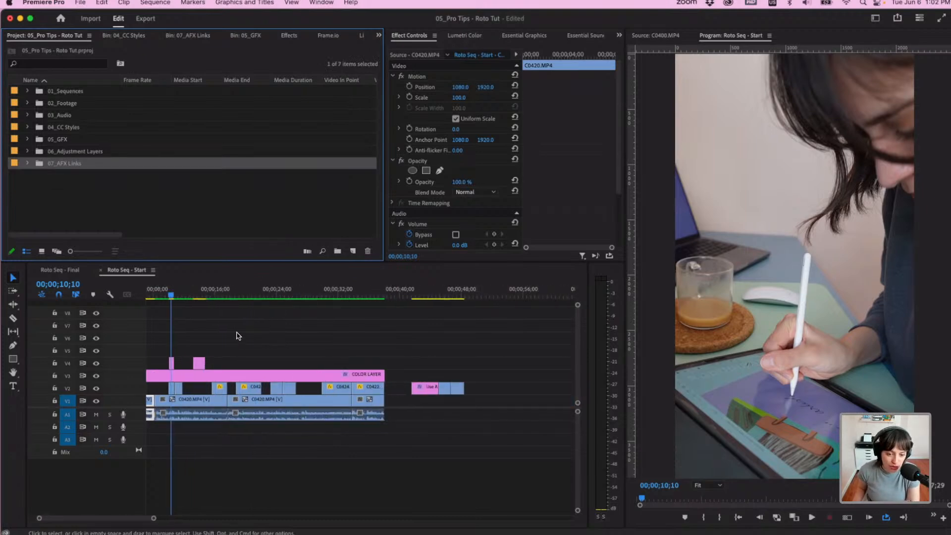
scroll(182, 321, "up", 2)
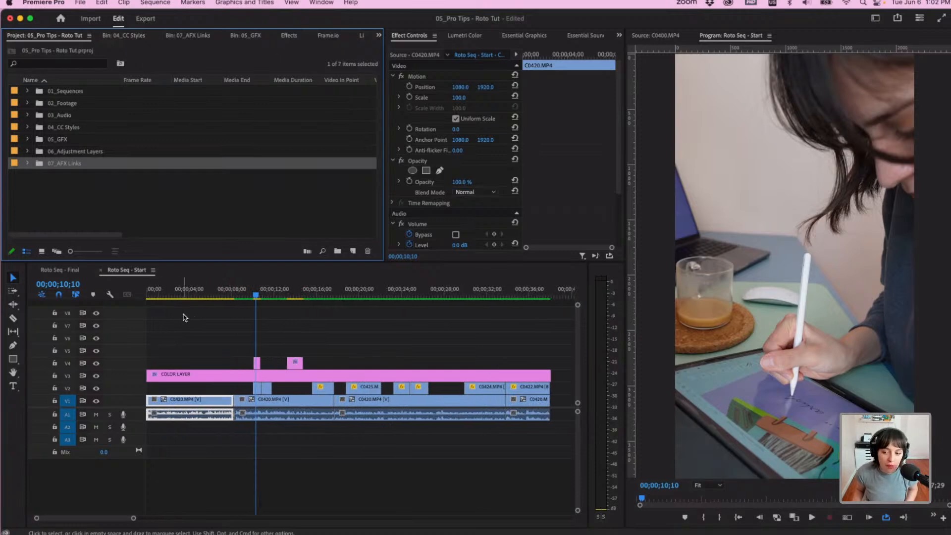
left_click(184, 313)
key("Home")
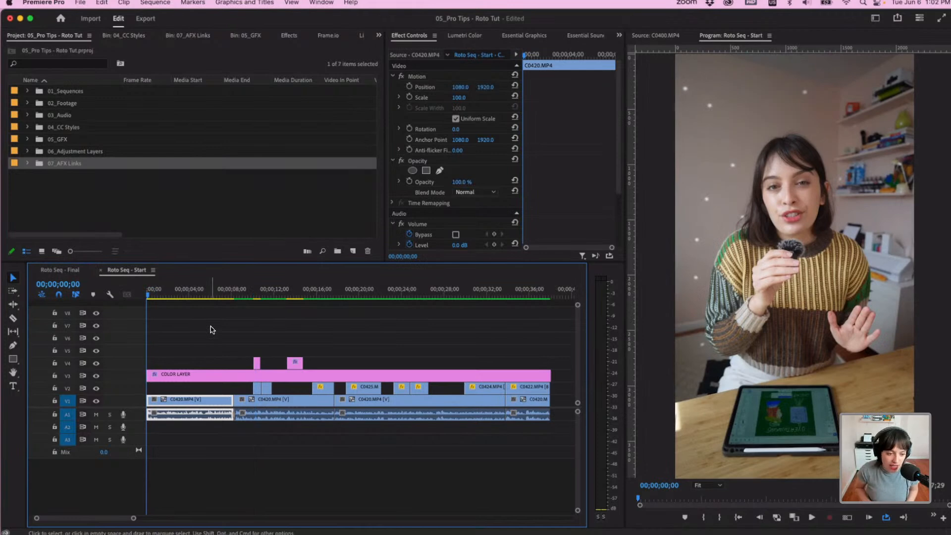
Mark an in-to-out range from the sequence start to the end of COLOR LAYER and play it back.
left_click(544, 290)
key("Home")
key("XF86AudioRaiseVolume")
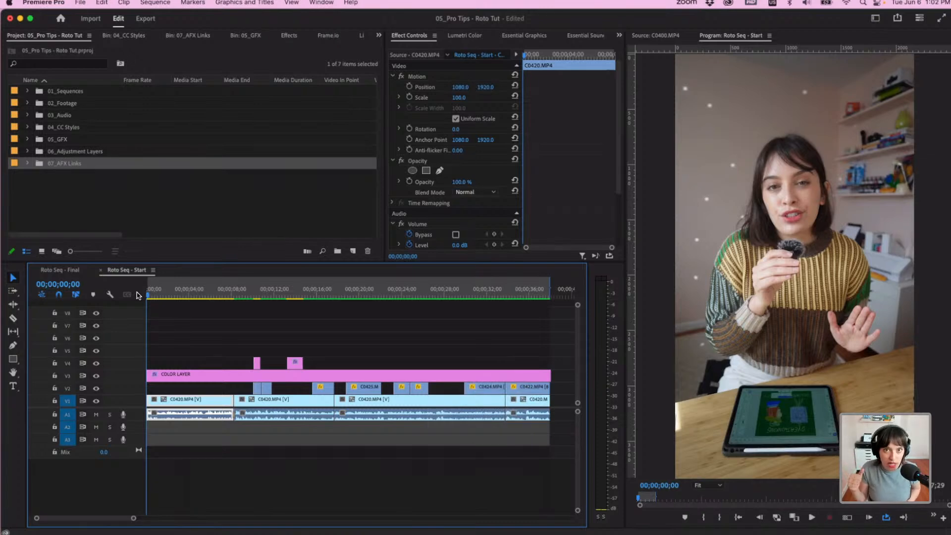
key("space")
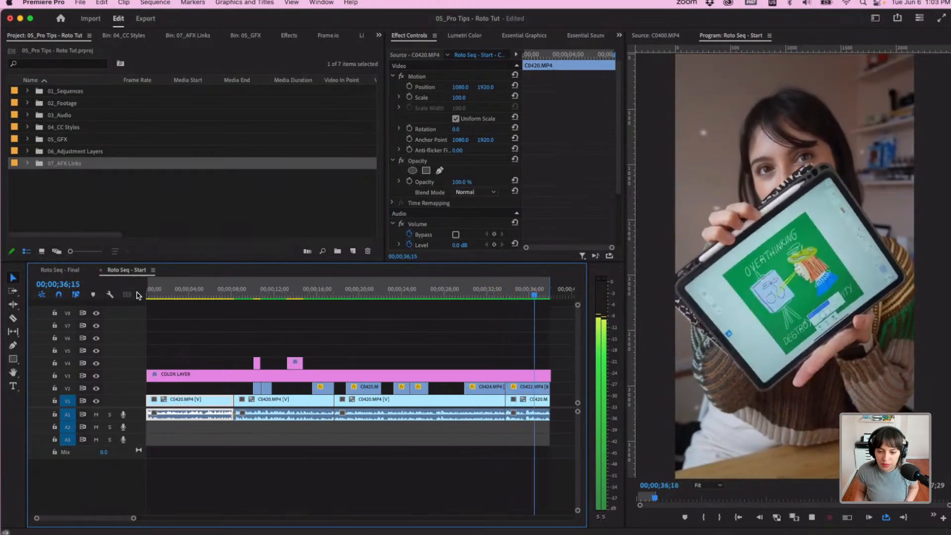
key("space")
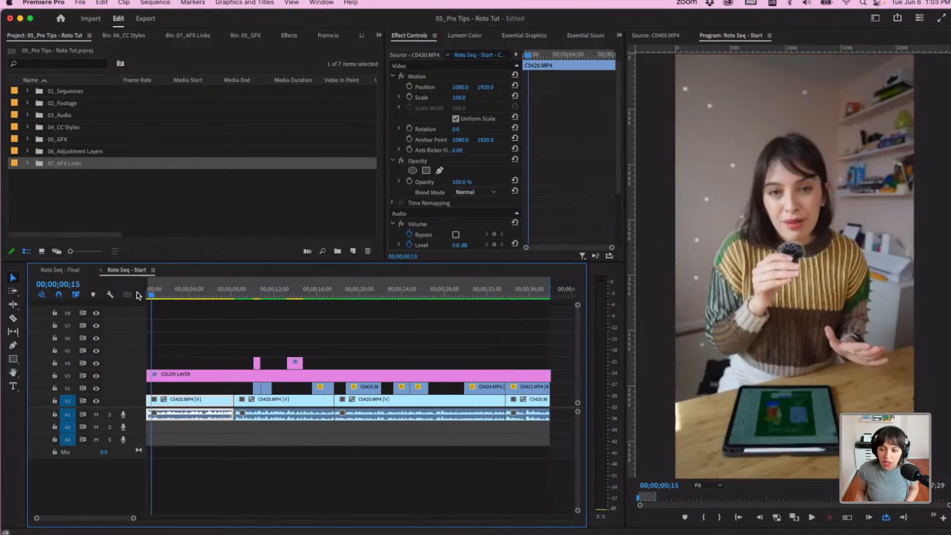
Shift the two adjacent B-roll clips under the first SLOW ZOOM layer slightly later on V2.
scroll(251, 335, "up", 2)
left_click(251, 335)
scroll(250, 335, "up", 4)
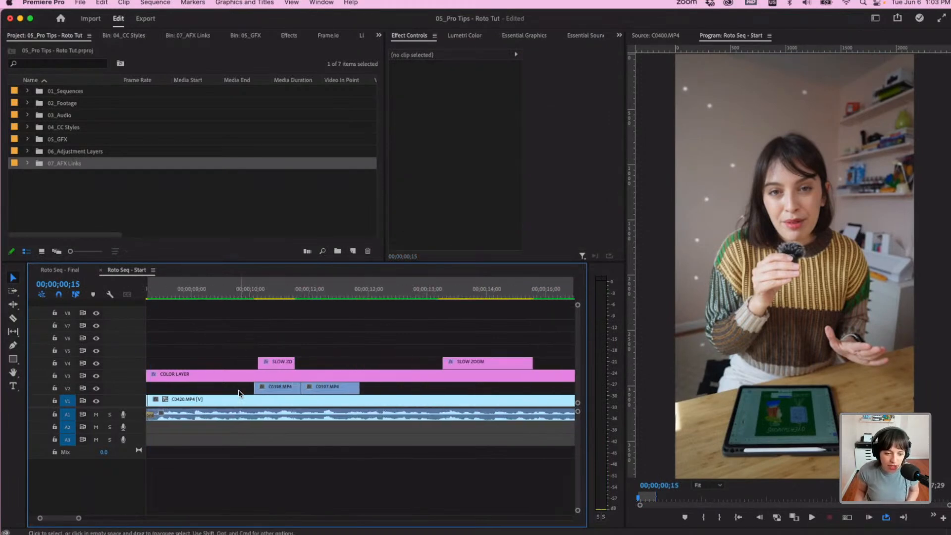
left_click_drag(242, 391, 337, 392)
scroll(207, 326, "down", 5)
scroll(207, 327, "down", 4)
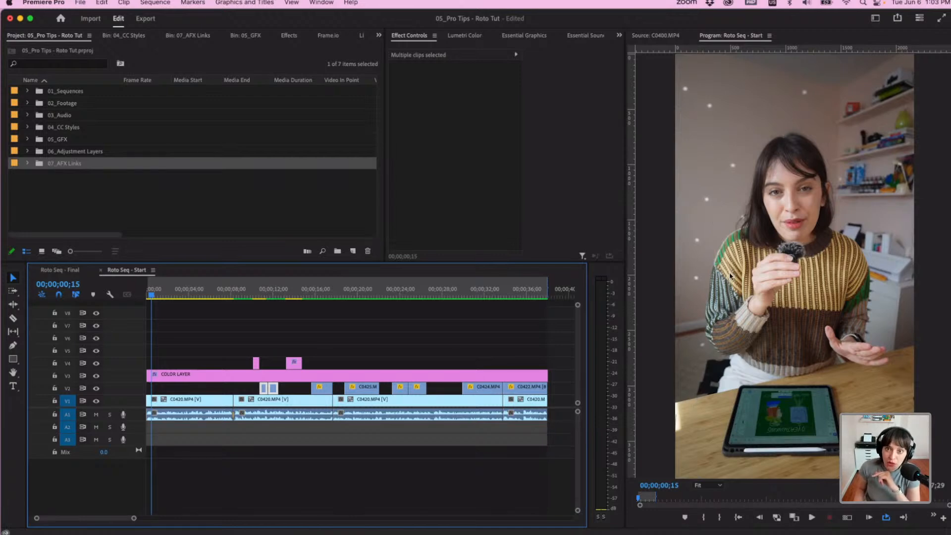
Open the Roto Seq - Final sequence and view its first frame at 00;00;00;00.
left_click(82, 273)
scroll(163, 340, "up", 3)
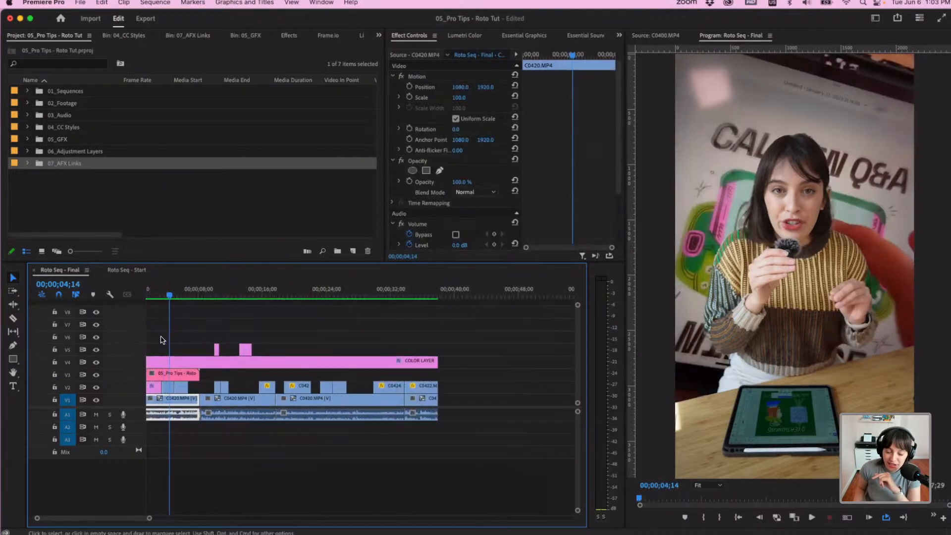
scroll(161, 340, "up", 4)
left_click(145, 294)
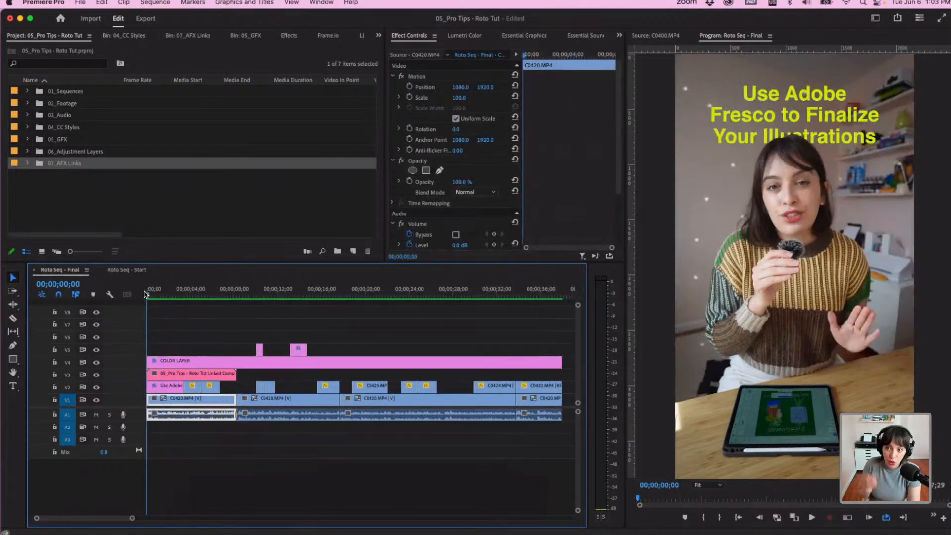
Mark an in-to-out range from the start to 00;00;09;00 in Roto Seq - Final and play it back.
left_click(245, 294)
key("o")
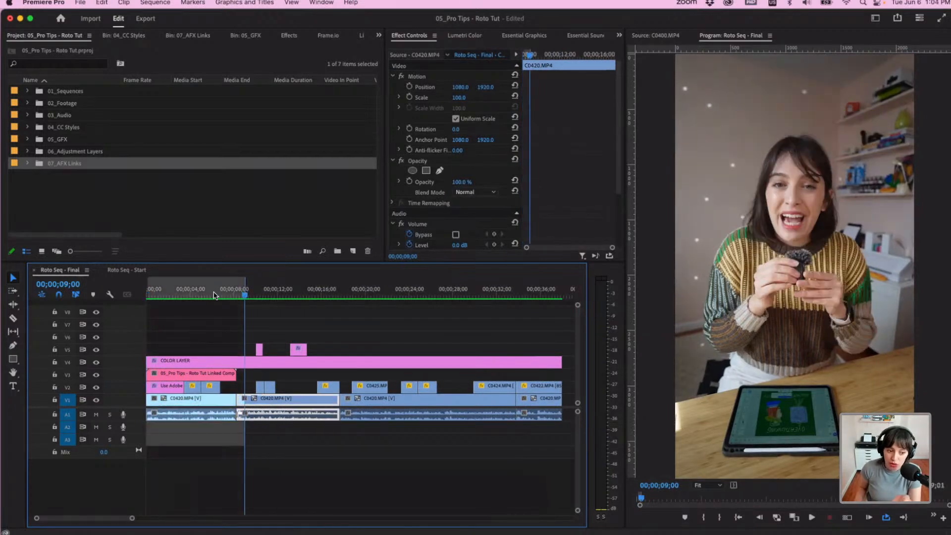
key("Home")
key("space")
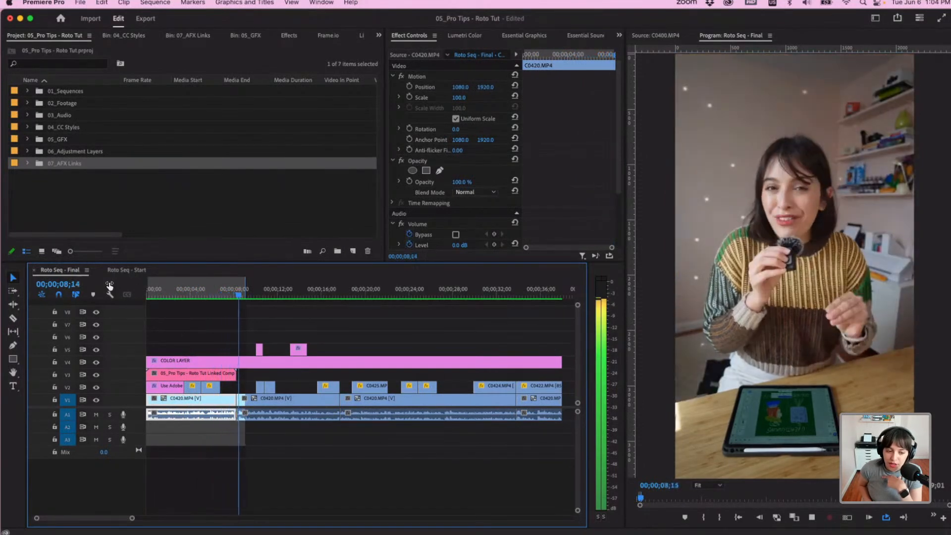
key("space")
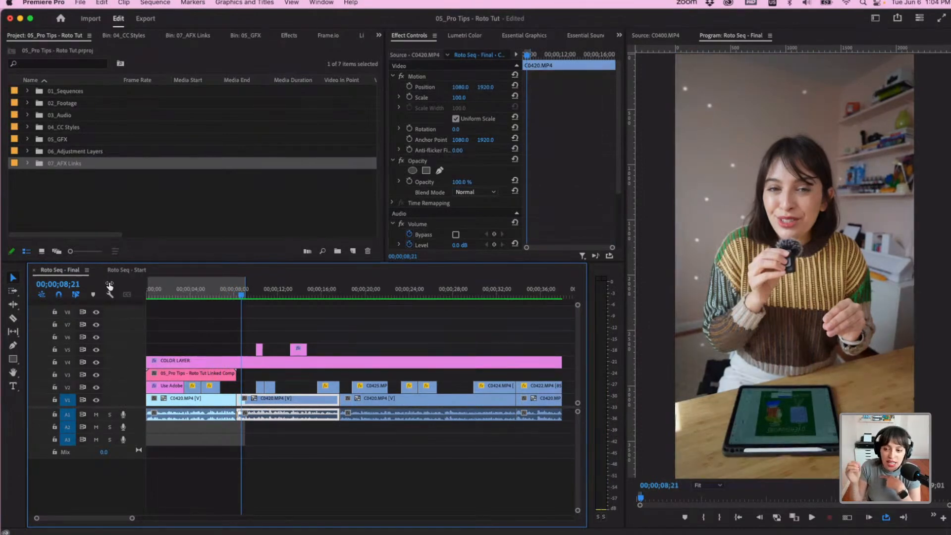
Examine the opening title frames, the B-roll background frames near 00;00;04;08 and the title graphic clip on V2.
left_click(155, 295)
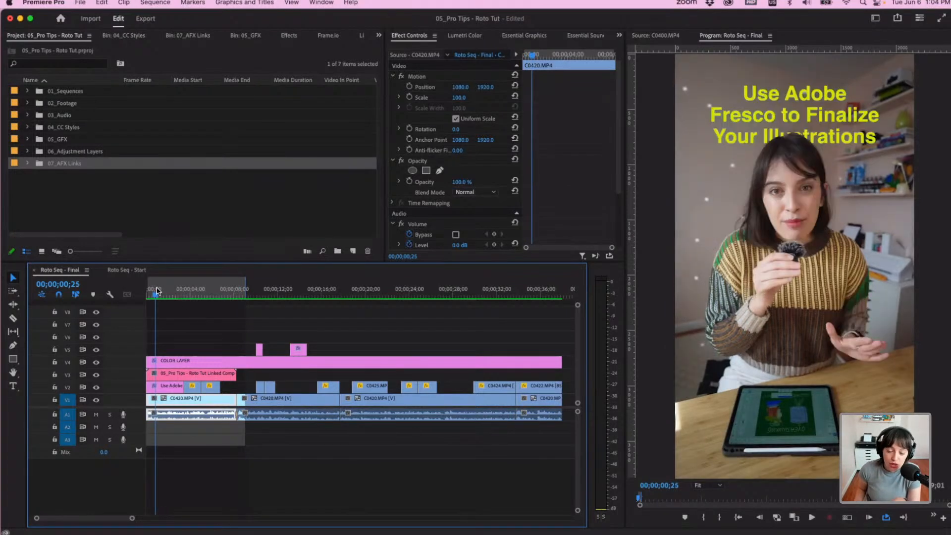
left_click(191, 298)
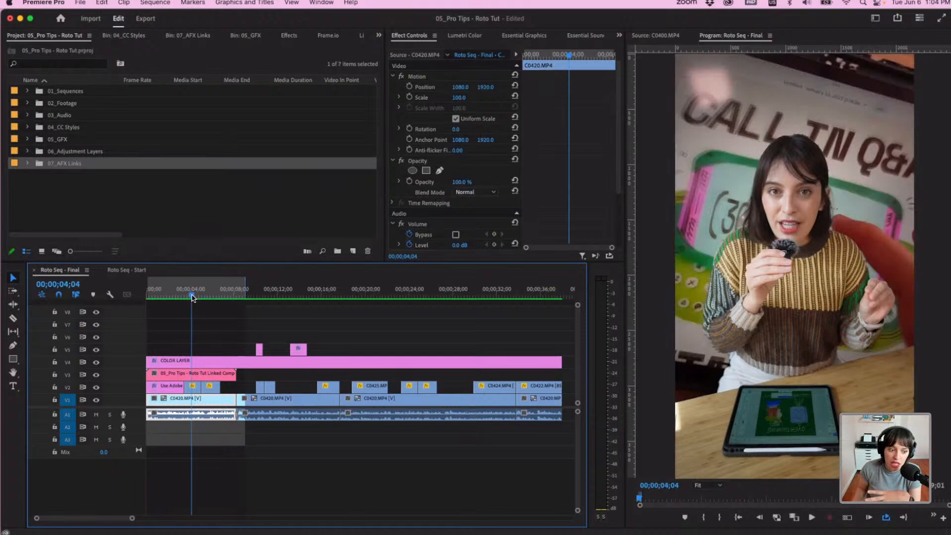
left_click_drag(193, 298, 165, 296)
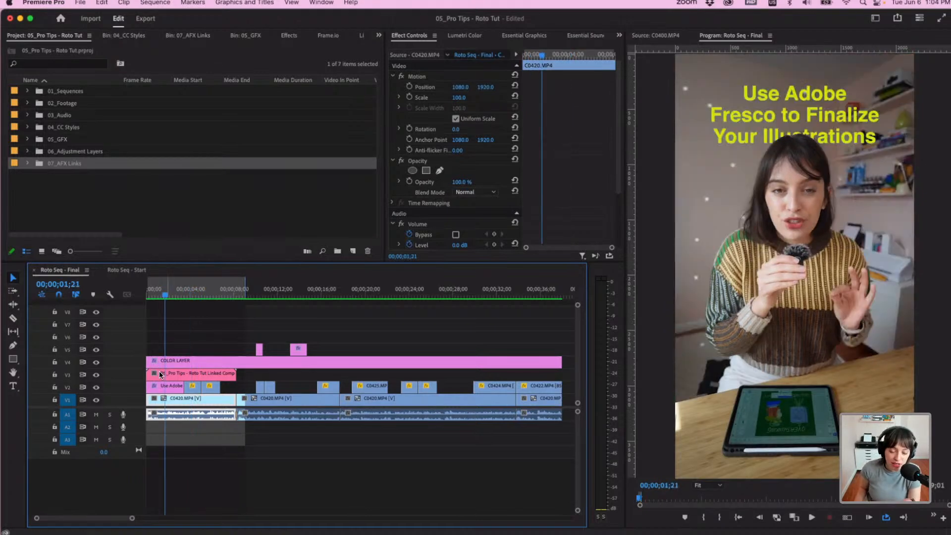
left_click(162, 386)
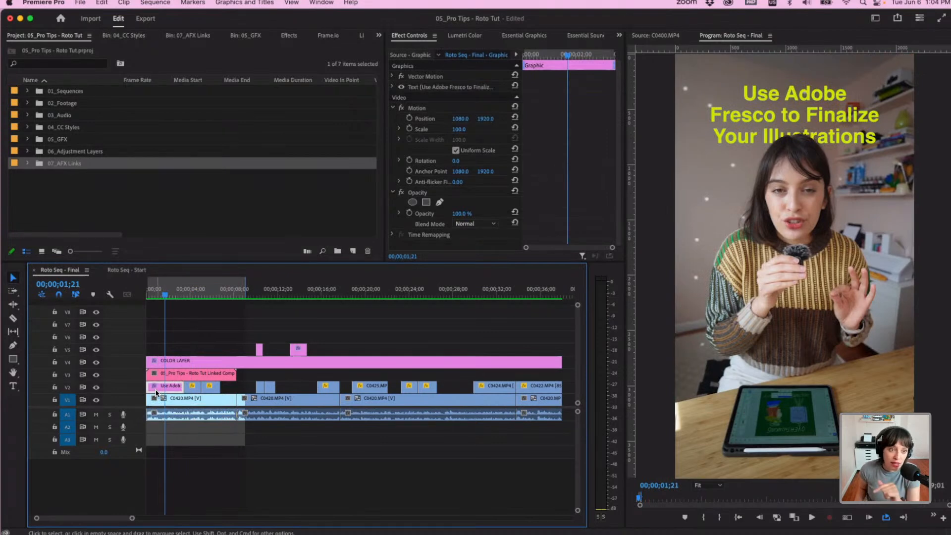
left_click(193, 297)
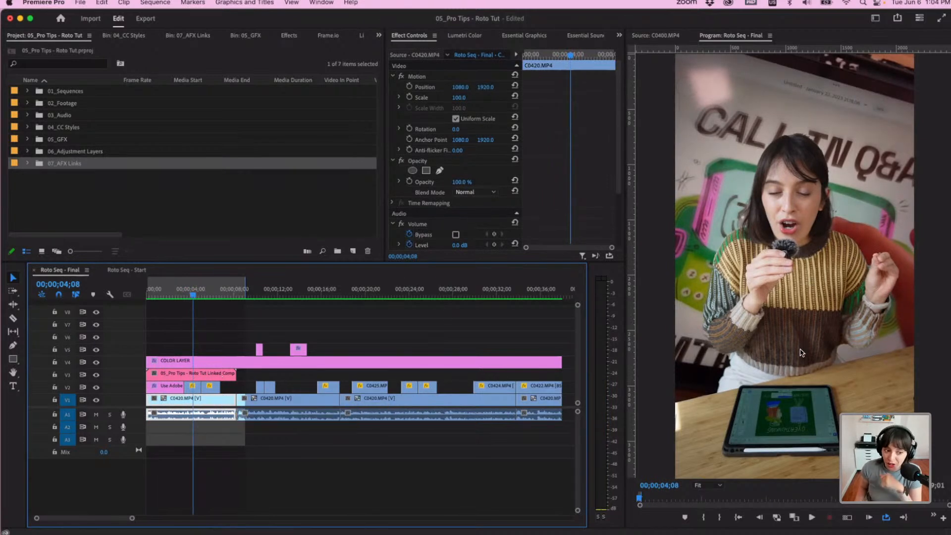
In Roto Seq - Start, duplicate the first C0420.MP4 video clip from V1 onto V2 directly above the original, and check V2's visibility.
left_click(131, 271)
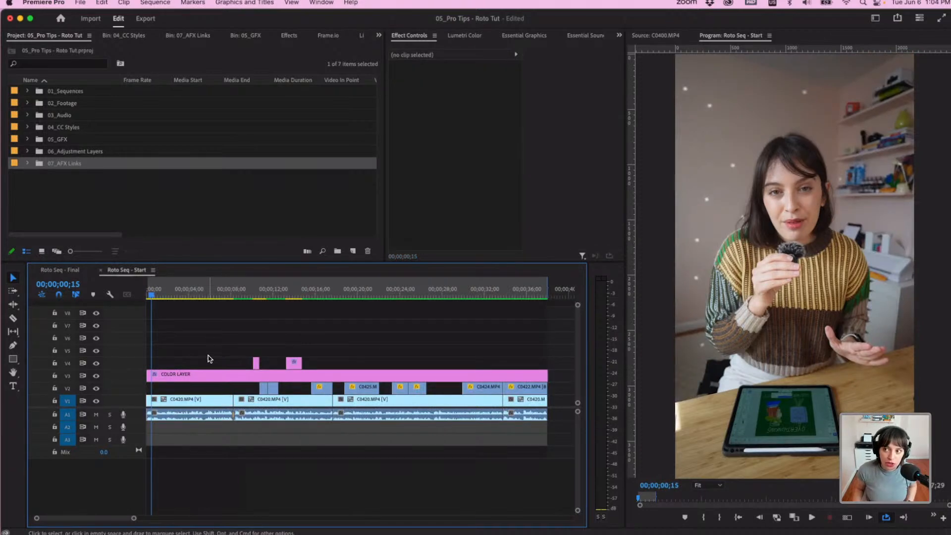
scroll(200, 358, "up", 3)
scroll(184, 358, "up", 4)
left_click(165, 402)
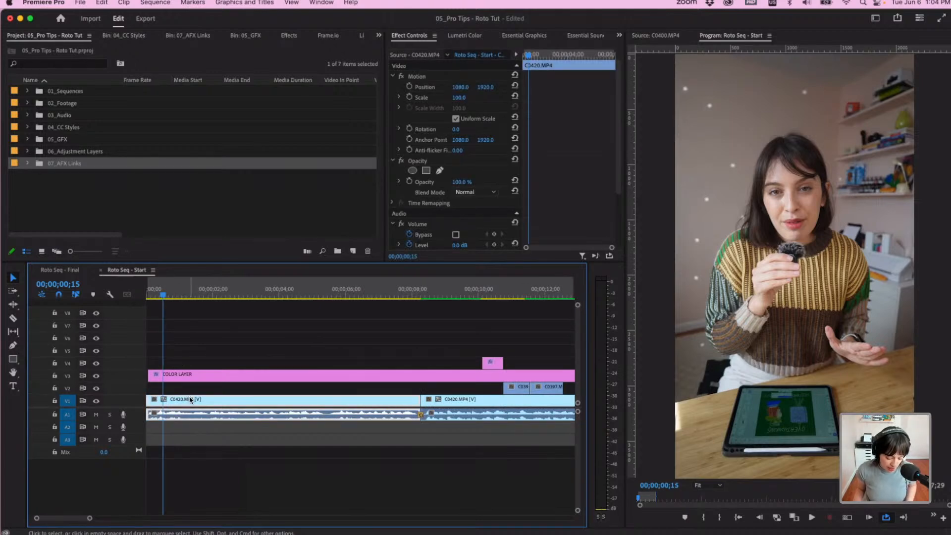
left_click(203, 454)
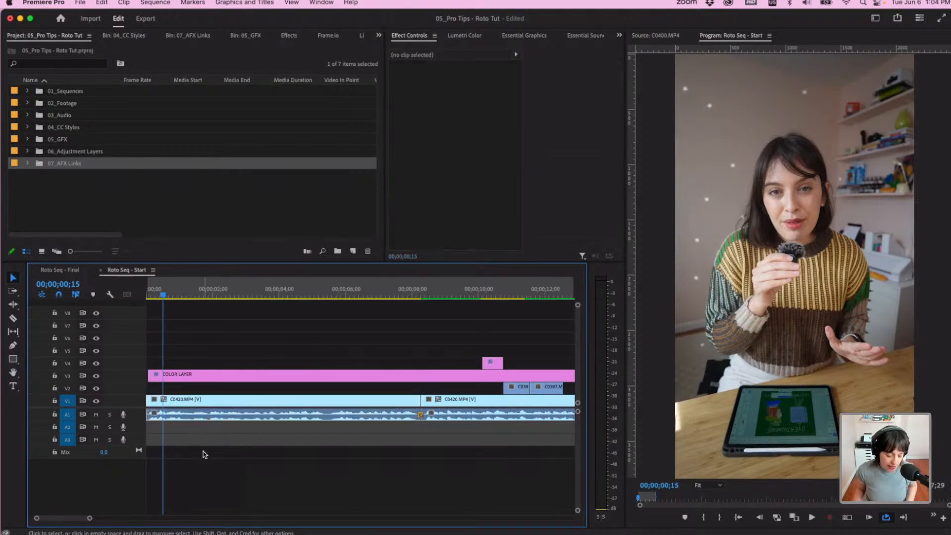
left_click(194, 404)
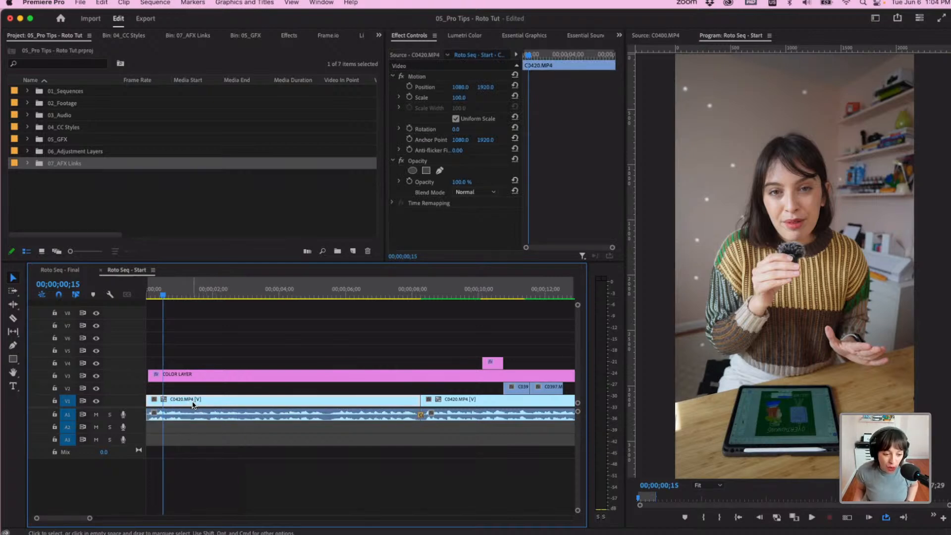
left_click_drag(193, 405, 190, 391)
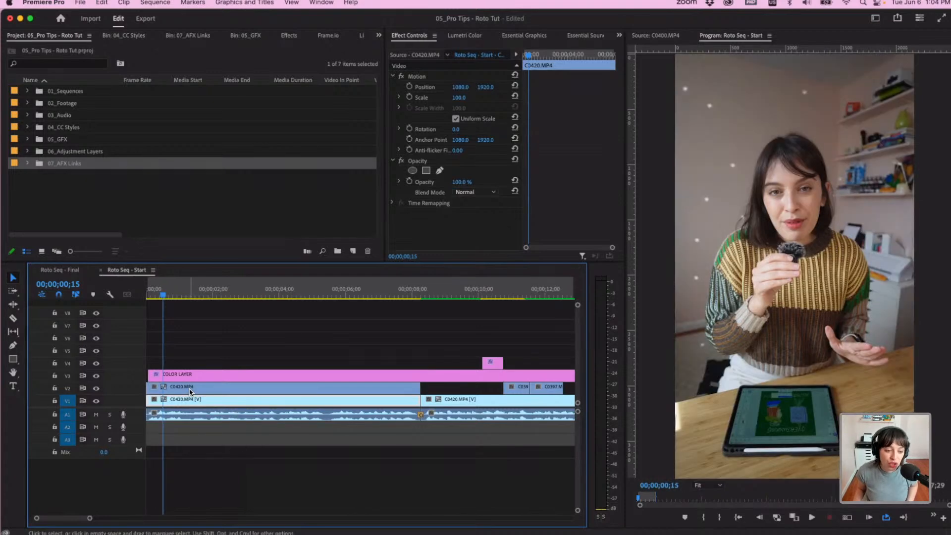
left_click(96, 389)
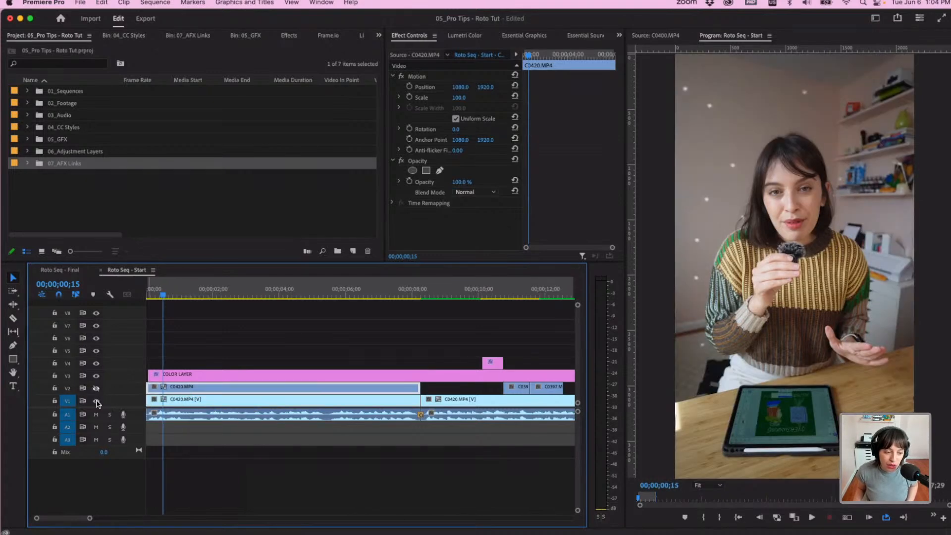
left_click(96, 388)
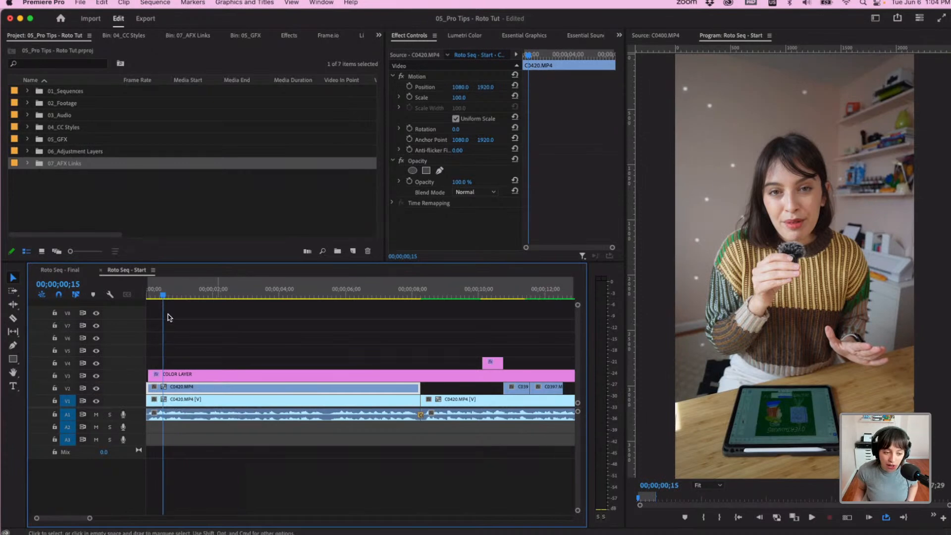
Replace the C0420.MP4 copy on V2 with an After Effects composition and save the After Effects project as Test_Roto in the 01_Project folder.
right_click(175, 390)
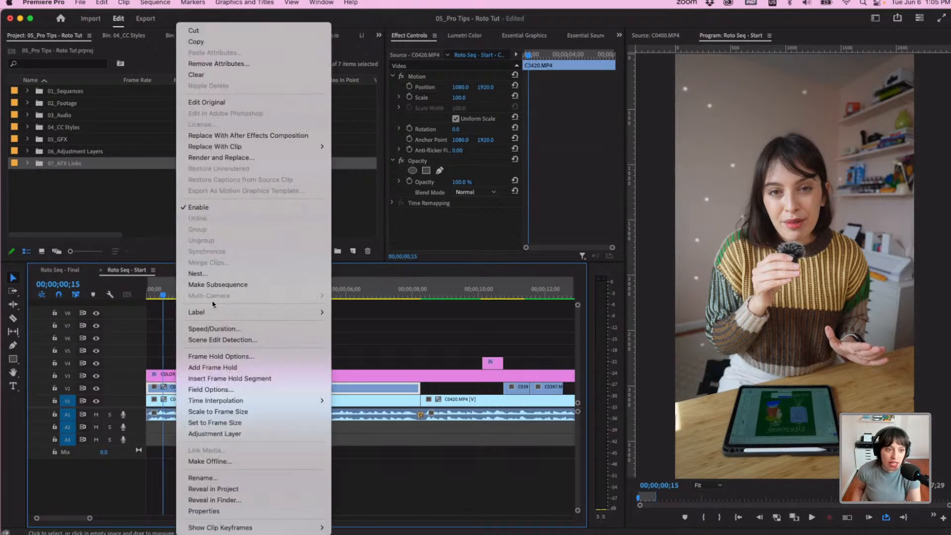
left_click(230, 136)
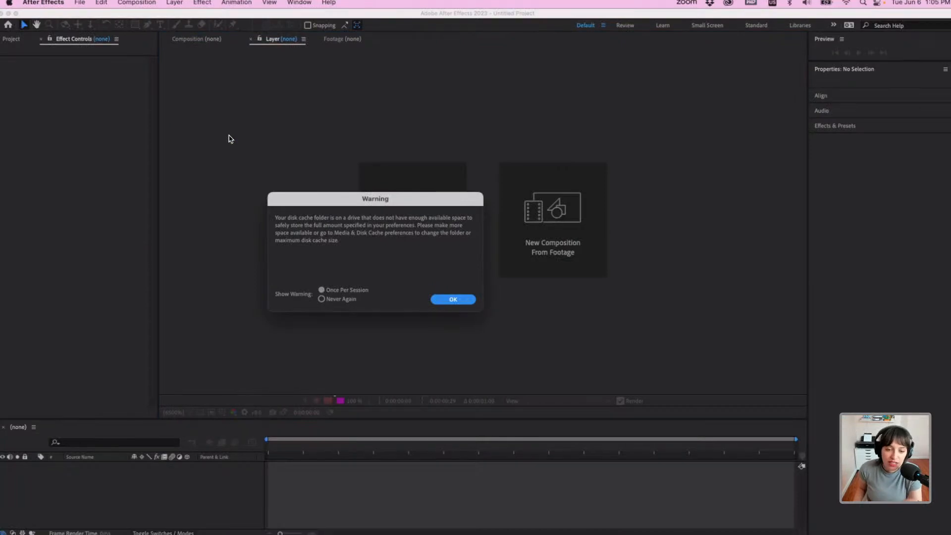
left_click(436, 300)
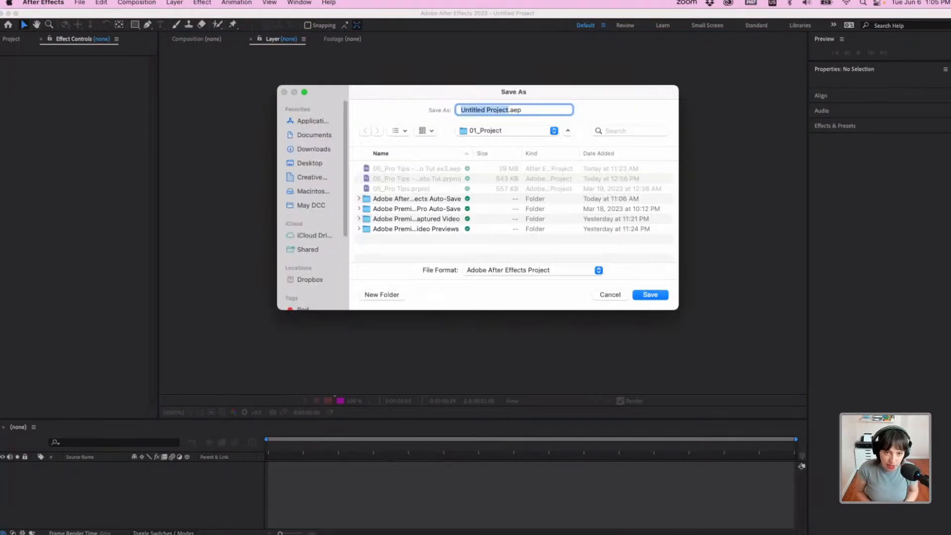
type("Test")
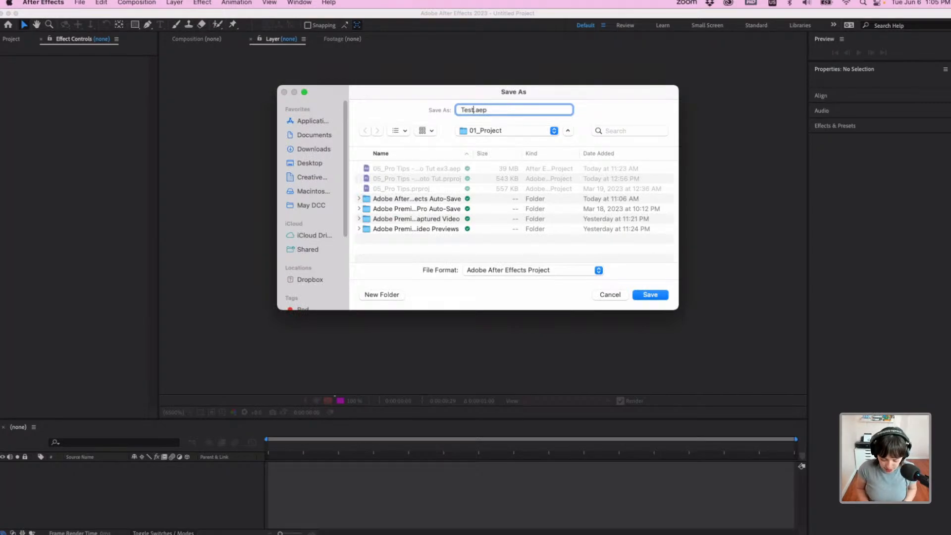
type("_Roto")
key("Return")
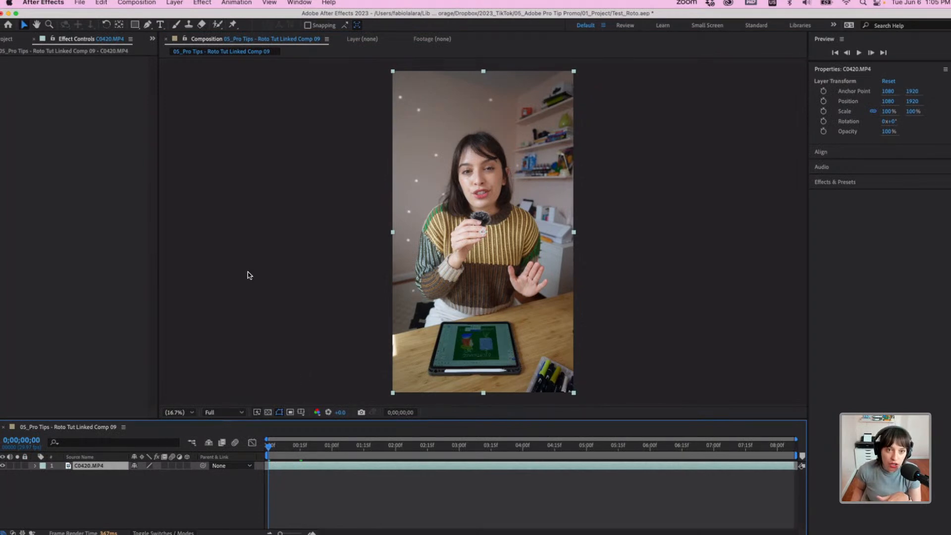
In the C0420.MP4 layer view, paint a Roto Brush foreground stroke at the first frame from the woman's head through her torso and across the table.
left_click(356, 42)
left_click(285, 42)
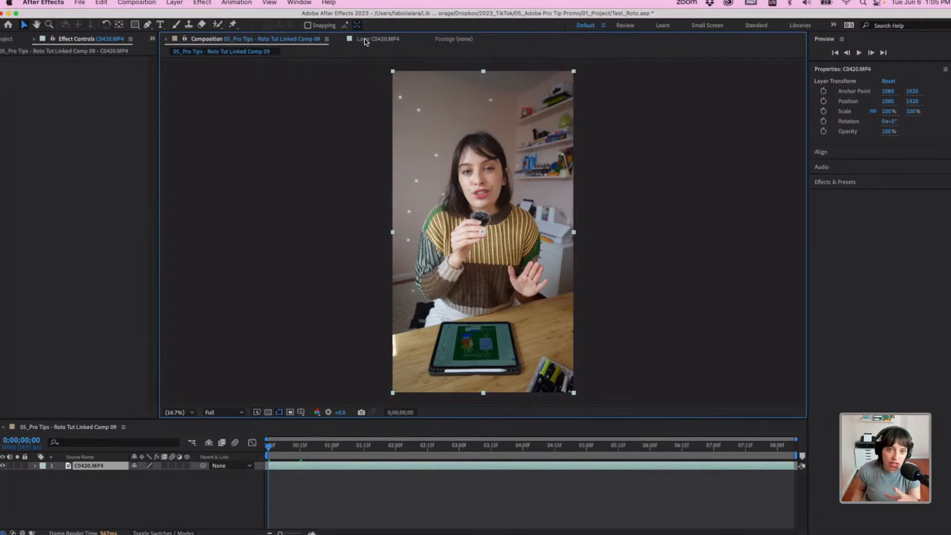
left_click(370, 39)
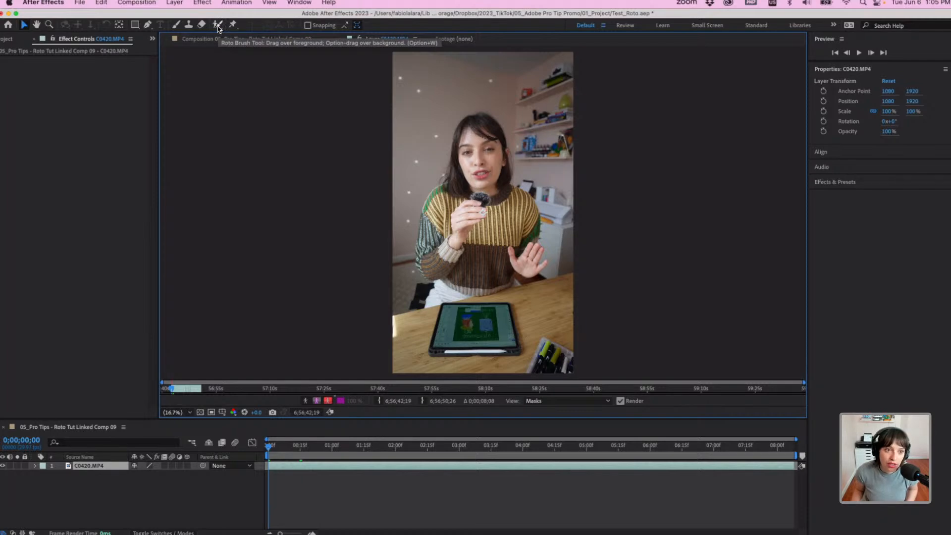
left_click(217, 26)
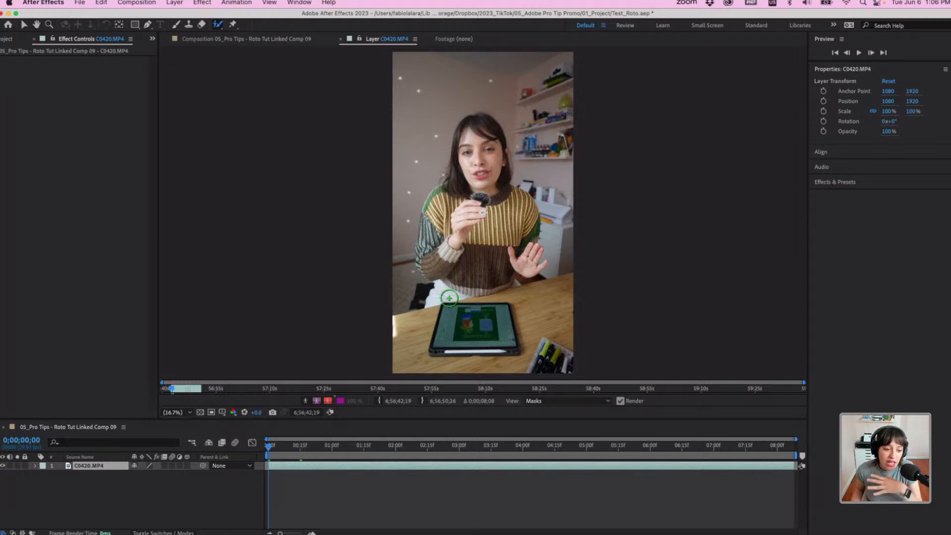
left_click(268, 451)
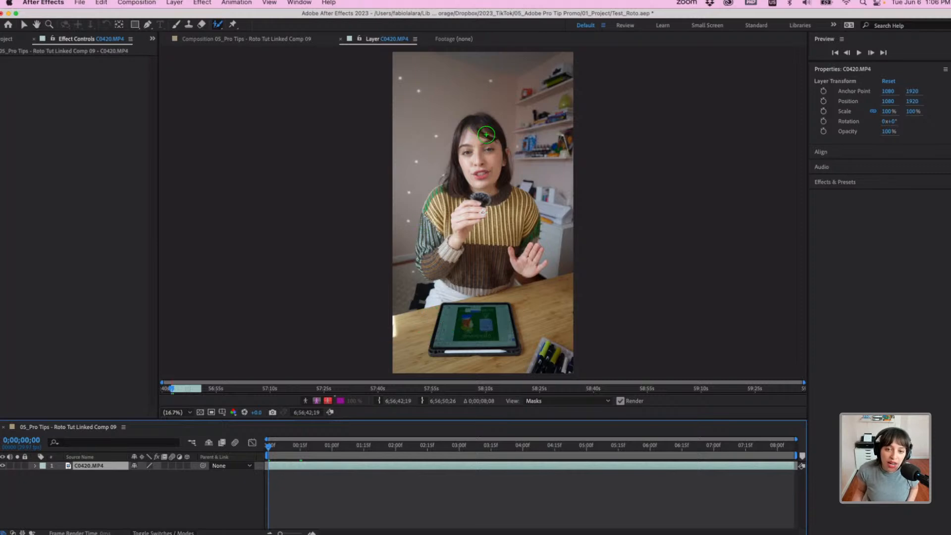
mouse_move(476, 124)
left_mouse_down()
mouse_move(490, 304)
mouse_move(543, 306)
mouse_move(558, 331)
mouse_move(520, 348)
mouse_move(416, 337)
left_mouse_up()
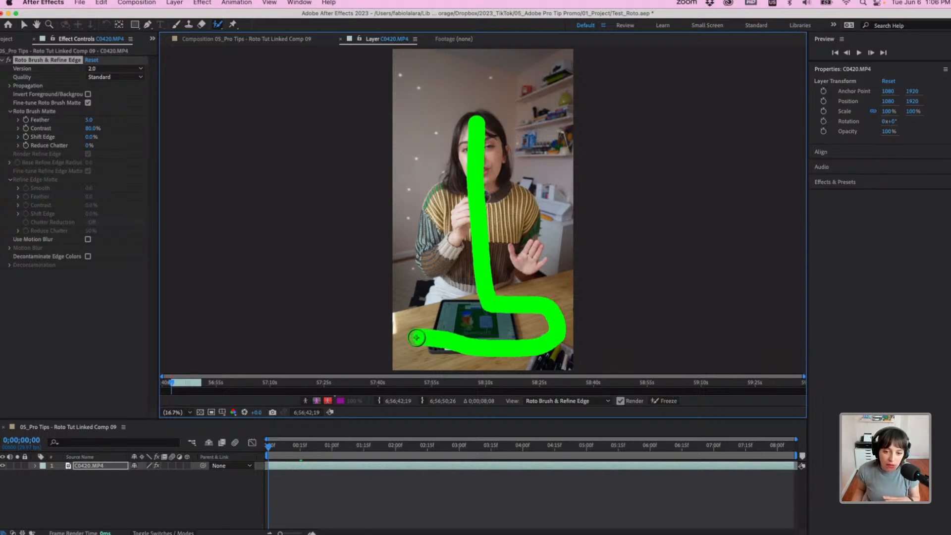
left_click_drag(416, 337, 414, 336)
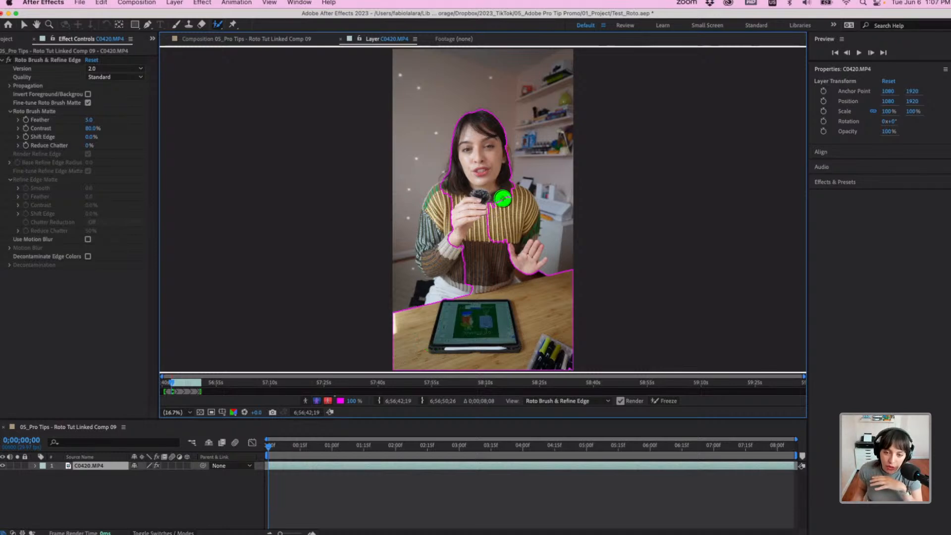
Add the rest of the sweater and both arms to the Roto Brush foreground selection.
mouse_move(506, 202)
left_mouse_down()
mouse_move(521, 224)
mouse_move(524, 258)
left_mouse_up()
mouse_move(527, 213)
left_mouse_down()
mouse_move(493, 207)
mouse_move(496, 244)
left_mouse_up()
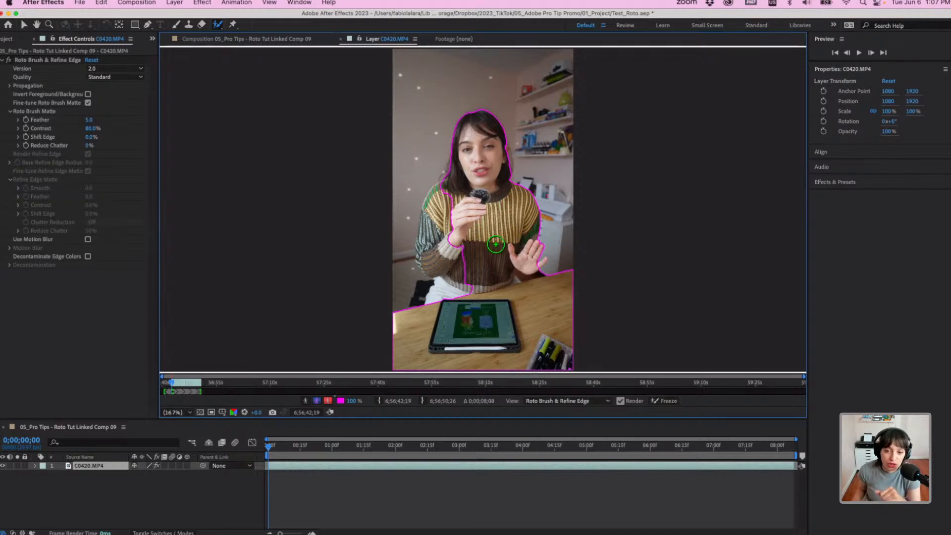
left_click_drag(446, 193, 444, 294)
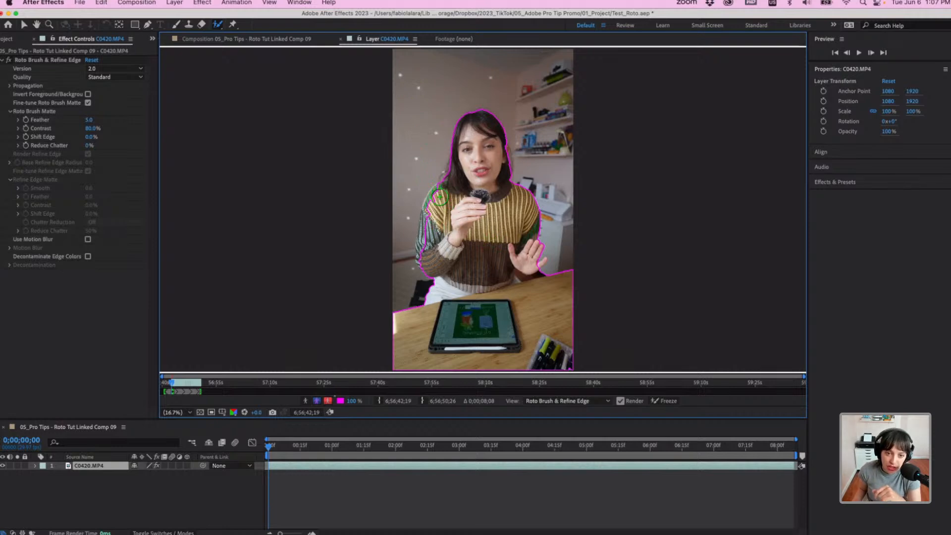
left_click_drag(429, 227, 425, 254)
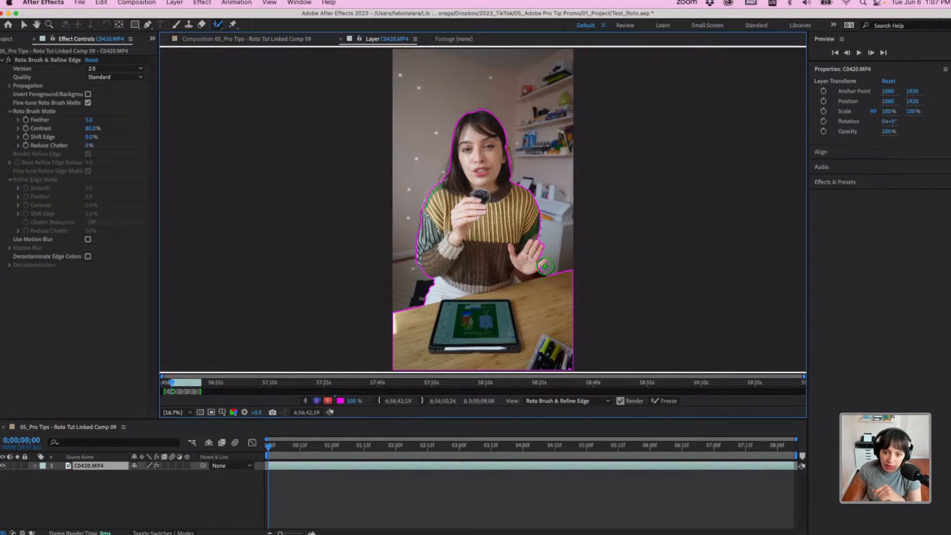
Reduce the Roto Brush size and add the raised hand's little finger to the foreground selection.
key("comma")
key("period")
key("period")
key("period")
key("period")
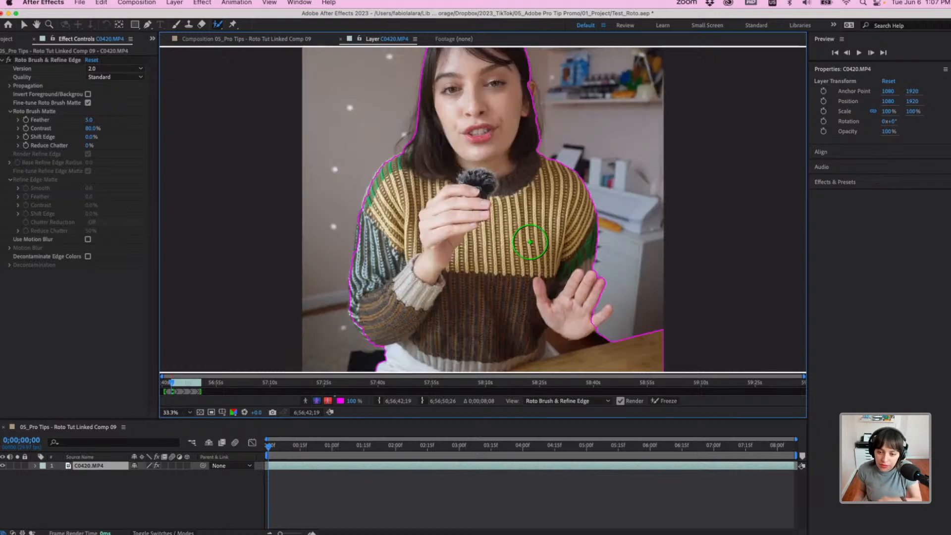
key("period")
key("period")
key("period")
left_click_drag(655, 288, 455, 101)
key("alt+w")
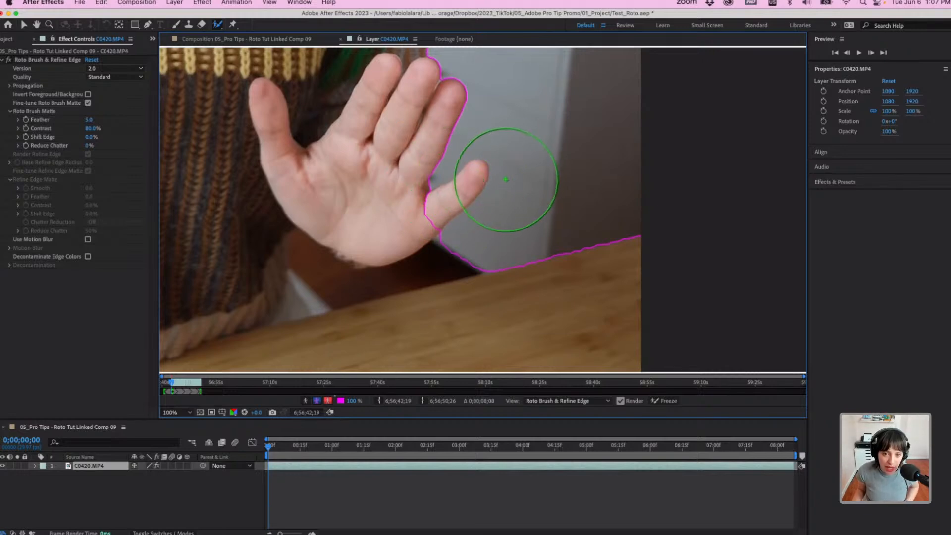
mouse_move(534, 155)
left_mouse_down()
mouse_move(491, 155)
mouse_move(591, 155)
mouse_move(501, 155)
mouse_move(520, 148)
left_mouse_up()
left_click_drag(474, 173, 409, 216)
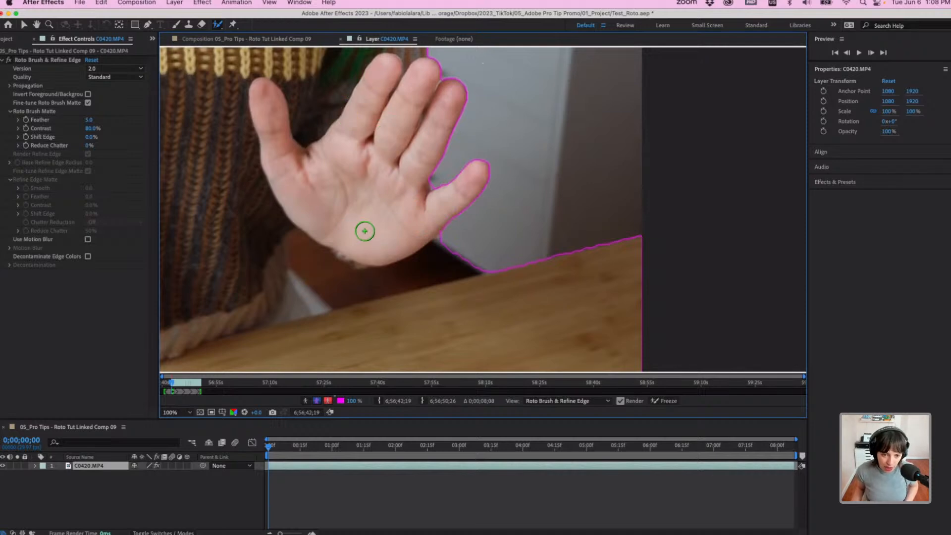
Add the woman's ear on the shelf side to the Roto Brush foreground and remove the excess background picked up beside it.
key("shift+/")
key("space")
left_click_drag(420, 67, 413, 206)
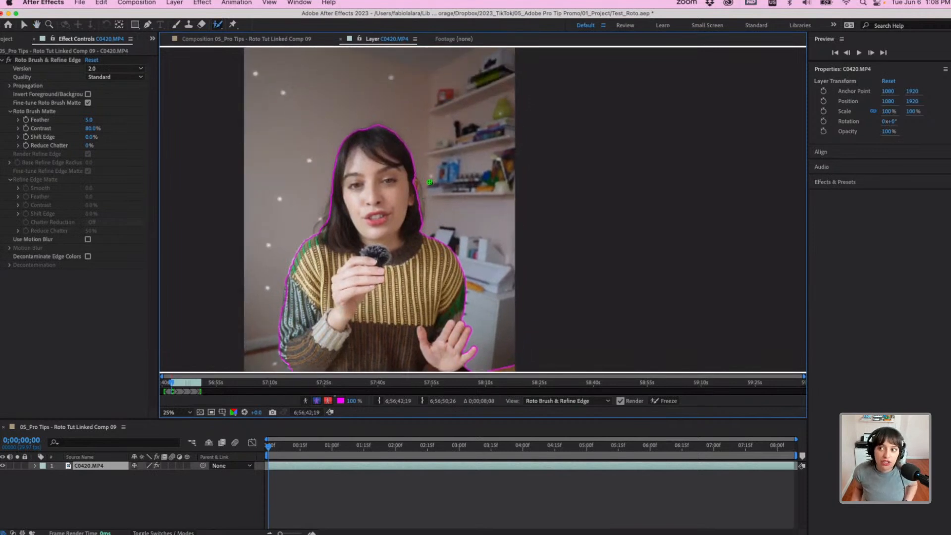
scroll(446, 182, "up", 2)
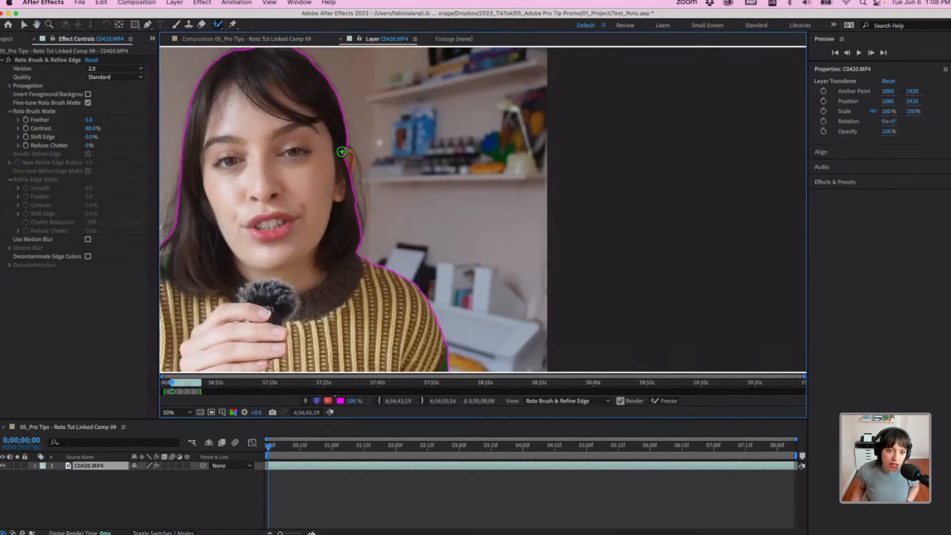
scroll(341, 153, "up", 4)
scroll(297, 176, "down", 2)
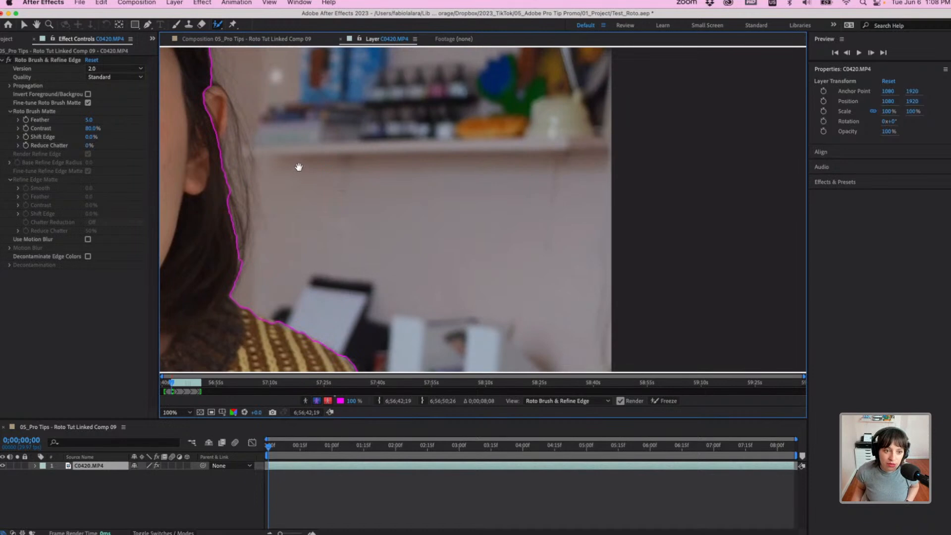
left_click_drag(298, 167, 360, 247)
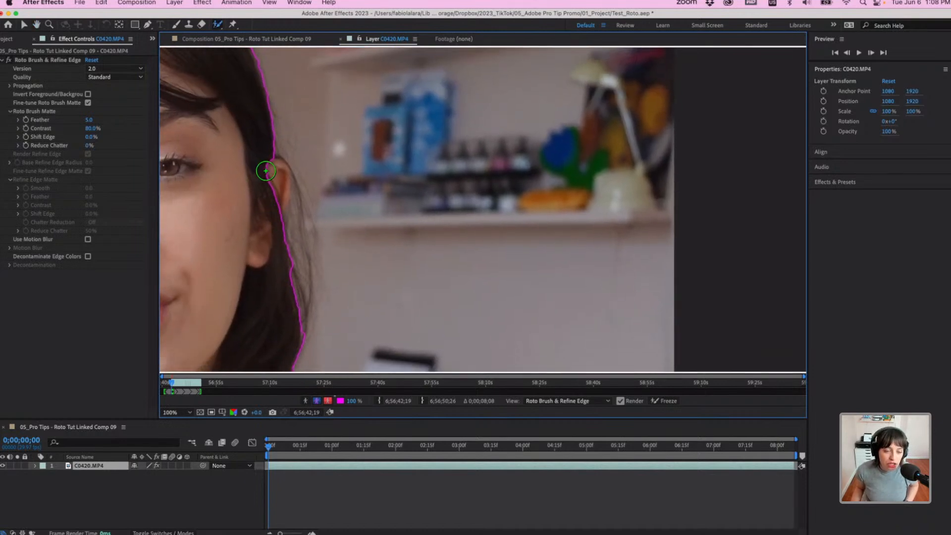
mouse_move(273, 172)
left_mouse_down()
mouse_move(264, 233)
mouse_move(260, 225)
left_mouse_up()
left_click_drag(280, 170, 278, 218)
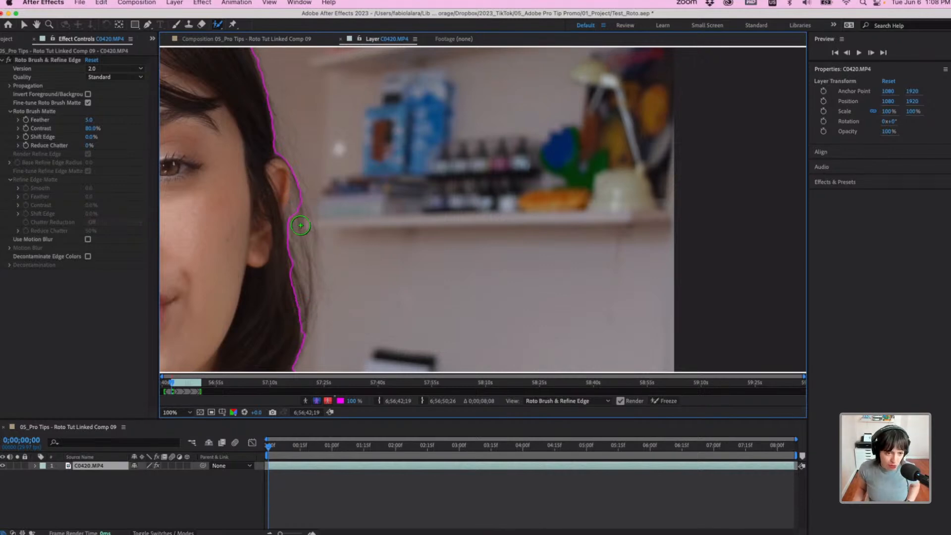
left_click_drag(299, 222, 305, 157)
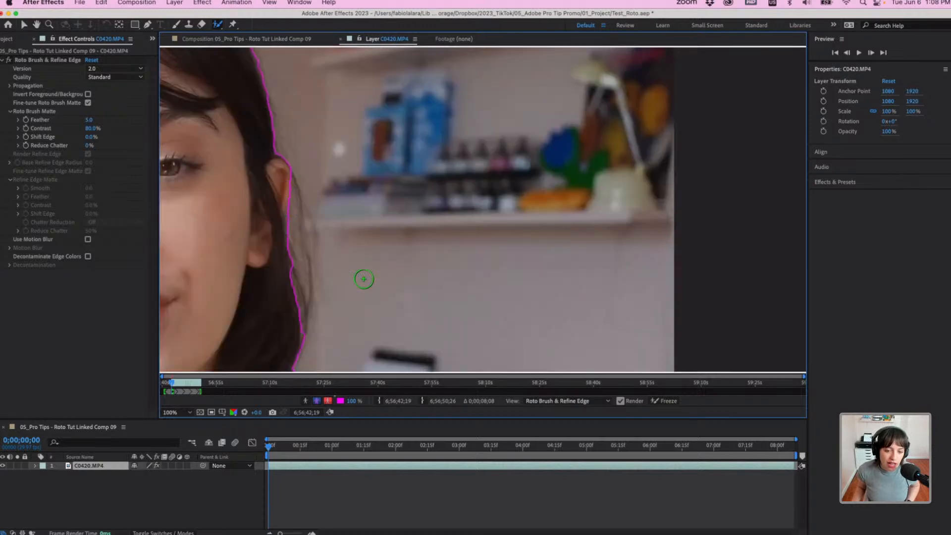
With an enlarged Refine Edge brush, paint over the loose hair from the shelf-side ear down to the sweater collar.
key("space")
mouse_move(373, 278)
left_mouse_down()
mouse_move(414, 235)
mouse_move(441, 244)
mouse_move(425, 222)
left_mouse_up()
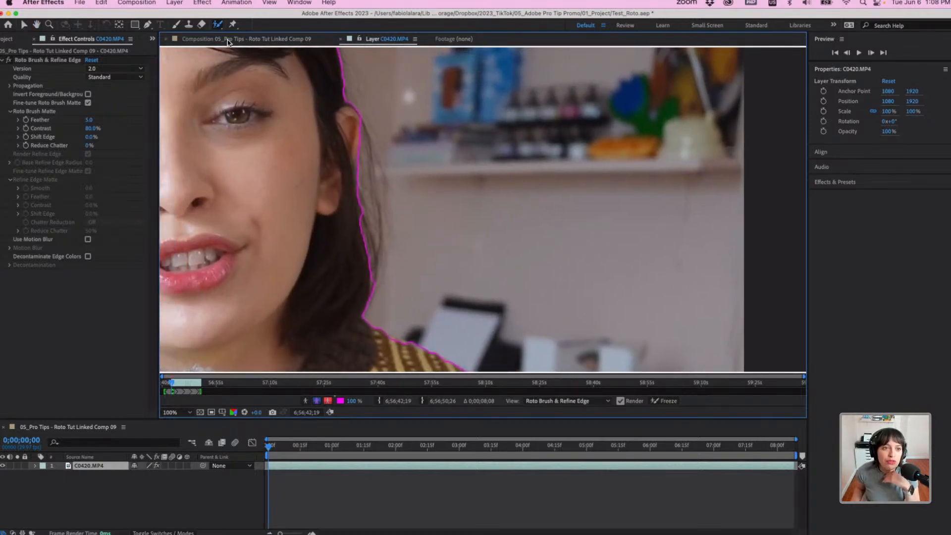
left_click(216, 25)
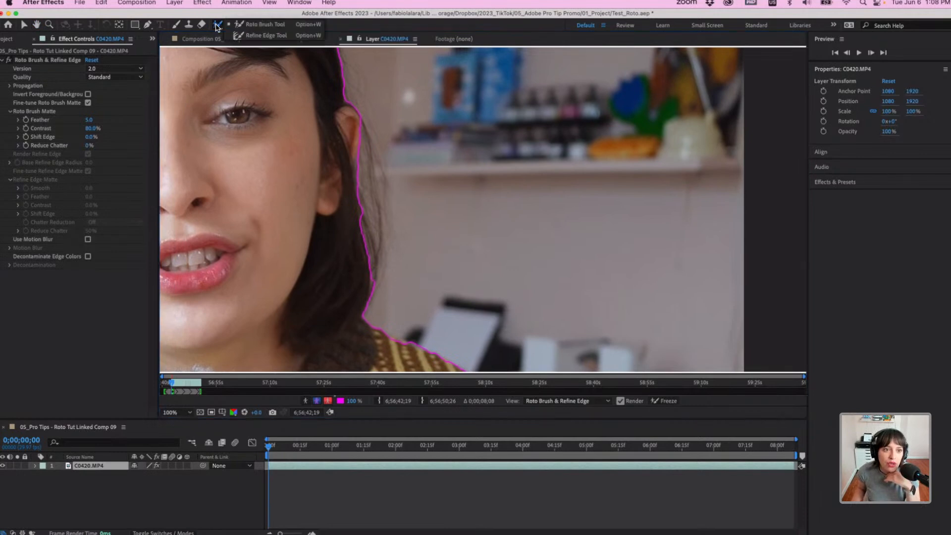
left_click(249, 37)
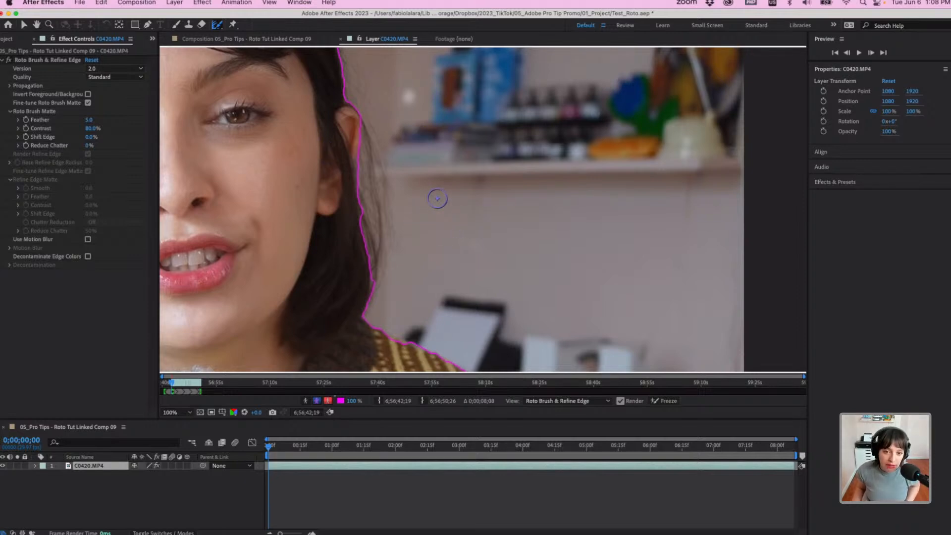
mouse_move(344, 94)
left_mouse_down()
mouse_move(370, 121)
mouse_move(379, 188)
mouse_move(373, 287)
left_mouse_up()
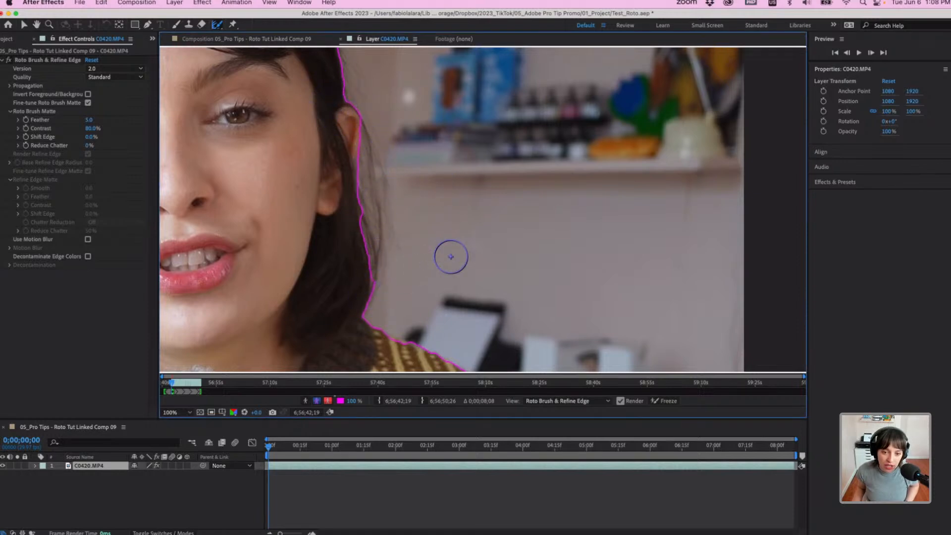
mouse_move(347, 101)
left_mouse_down()
mouse_move(363, 164)
mouse_move(365, 306)
left_mouse_up()
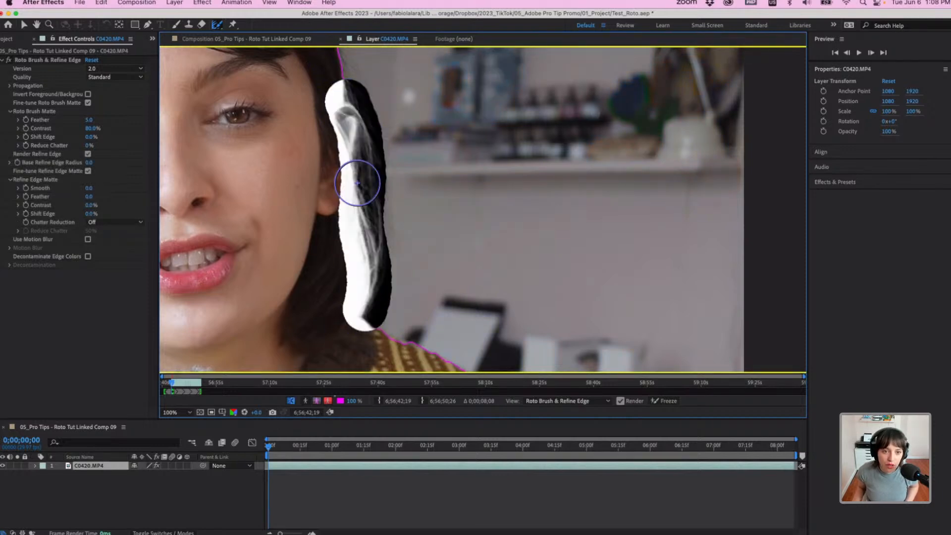
Inspect the loose hair on the other side of the face, above the shoulder, at 100% magnification.
key("comma")
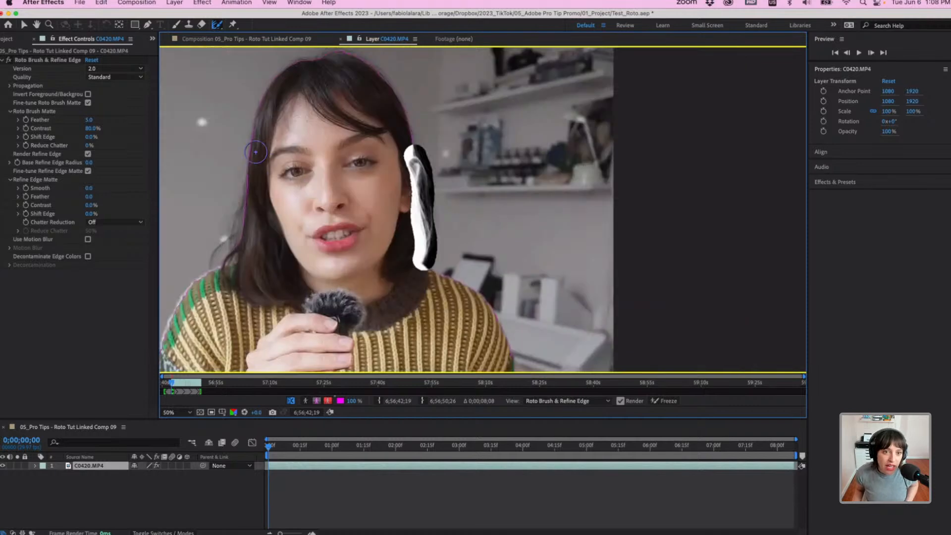
left_click_drag(349, 123, 366, 151)
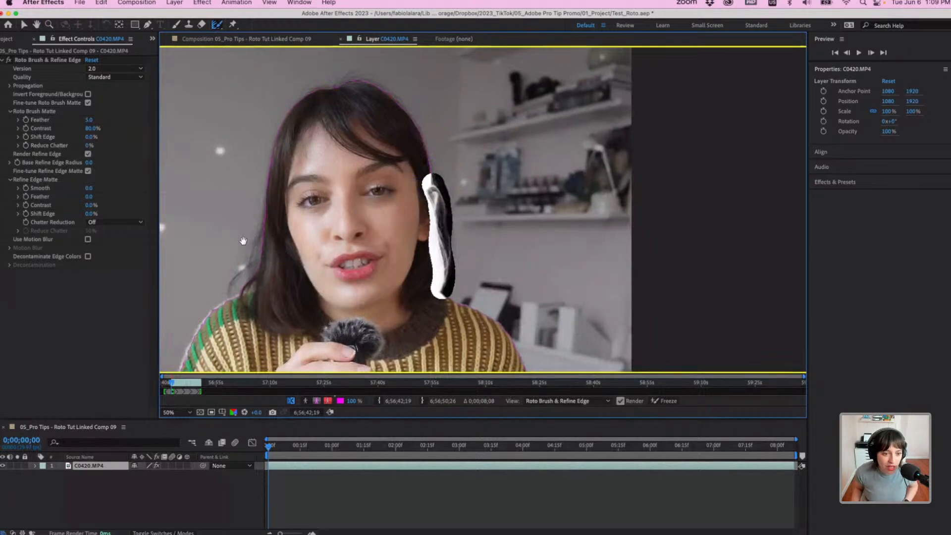
left_click_drag(278, 216, 355, 229)
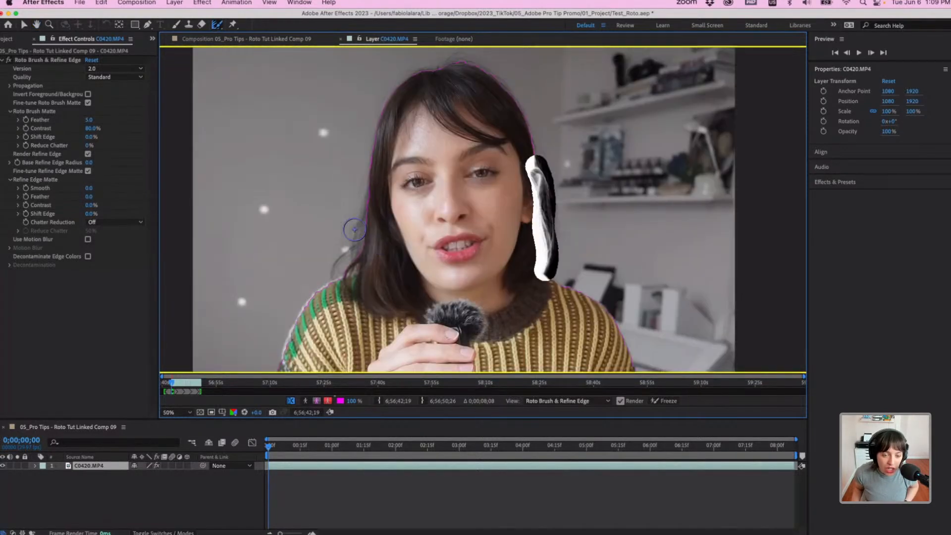
key("slash")
left_click_drag(278, 242, 547, 189)
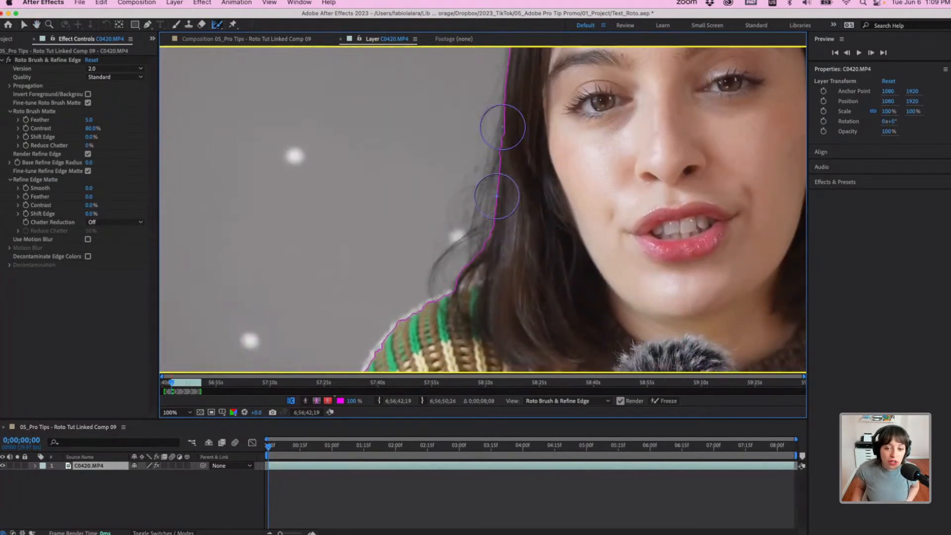
mouse_move(508, 247)
left_mouse_down()
mouse_move(509, 158)
mouse_move(499, 238)
mouse_move(501, 147)
left_mouse_up()
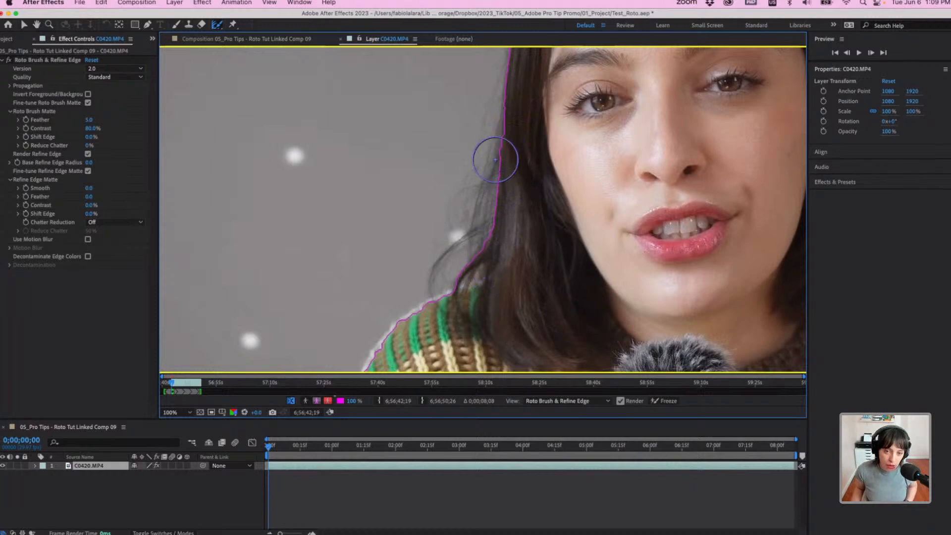
Switch back and forth between the Roto Brush and Refine Edge tools, finishing on Refine Edge.
left_click(216, 29)
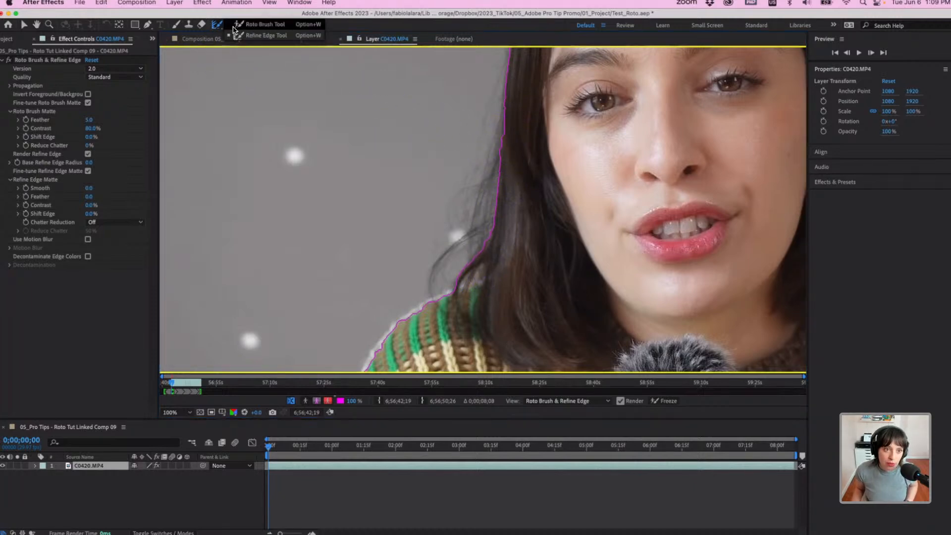
left_click(263, 24)
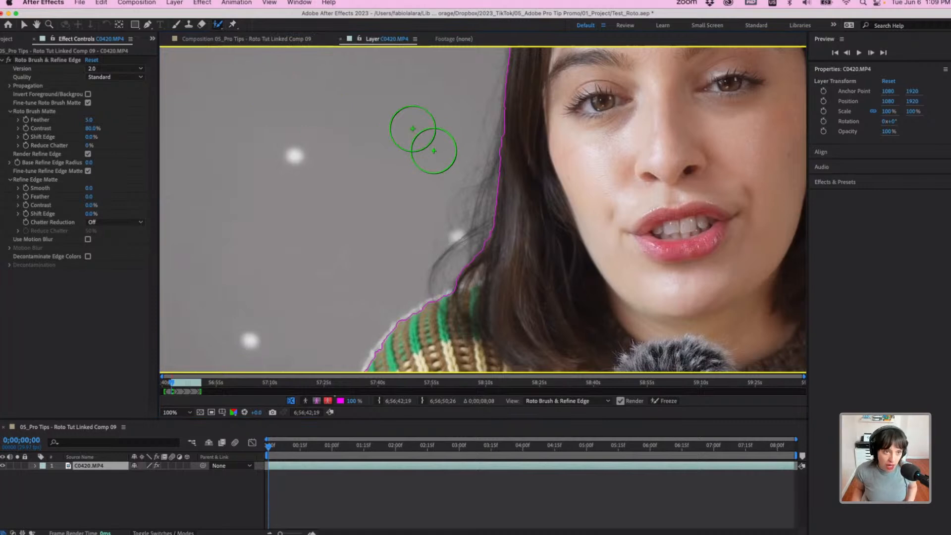
left_click(216, 28)
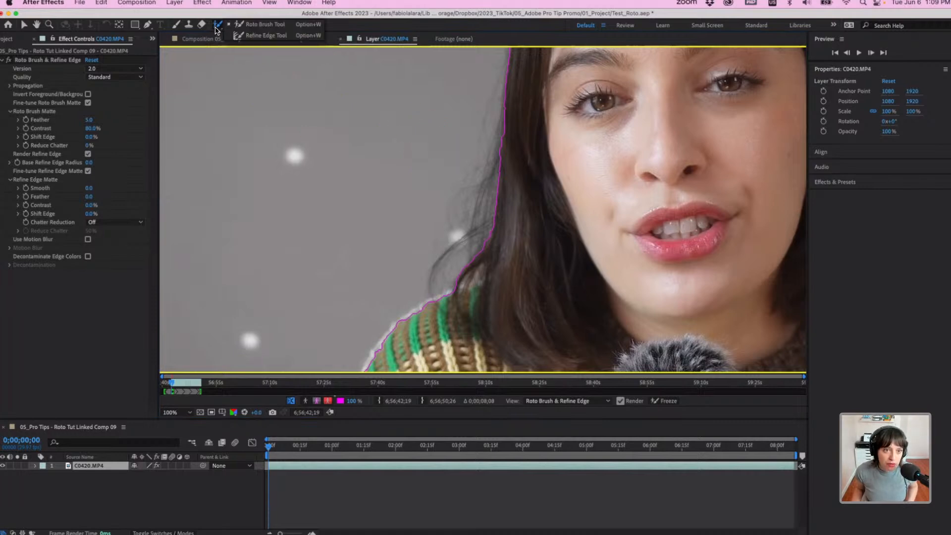
left_click(261, 26)
key("alt+w")
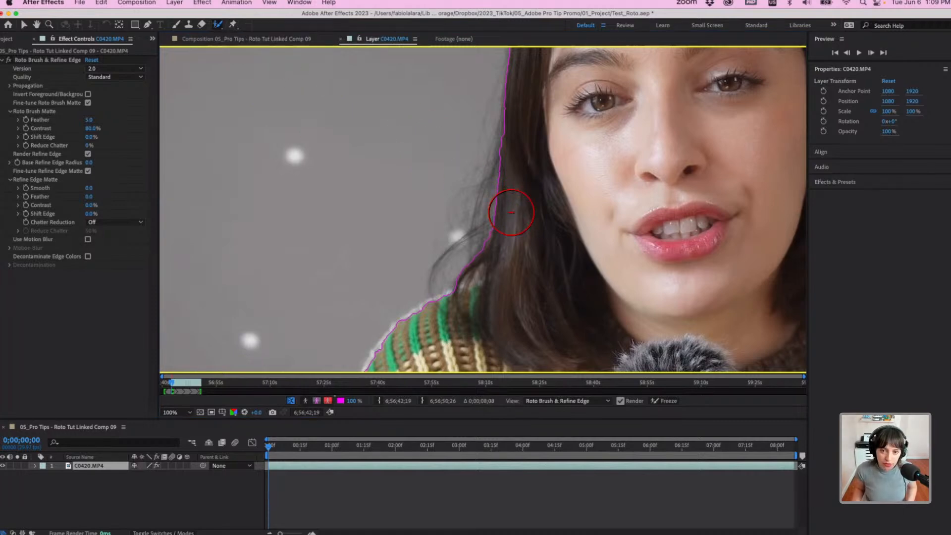
key("alt+w")
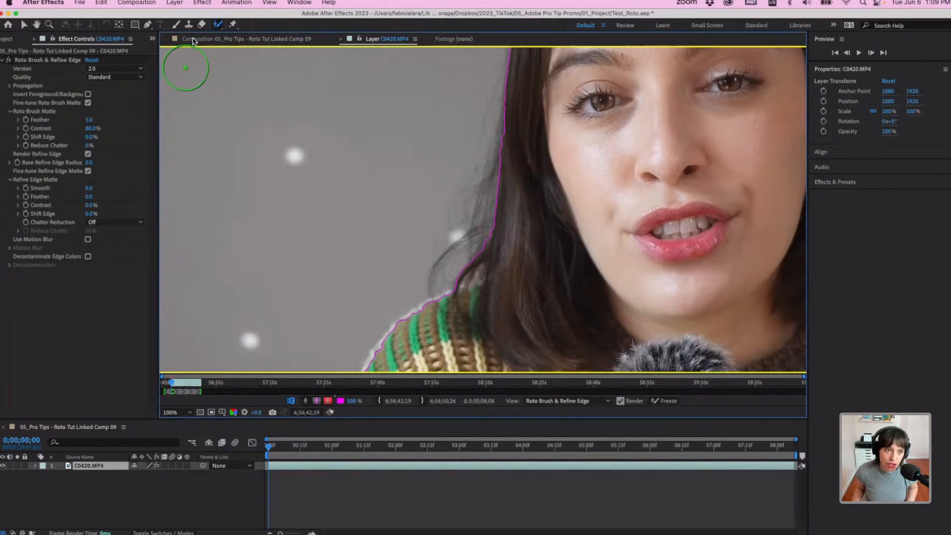
left_click(221, 26)
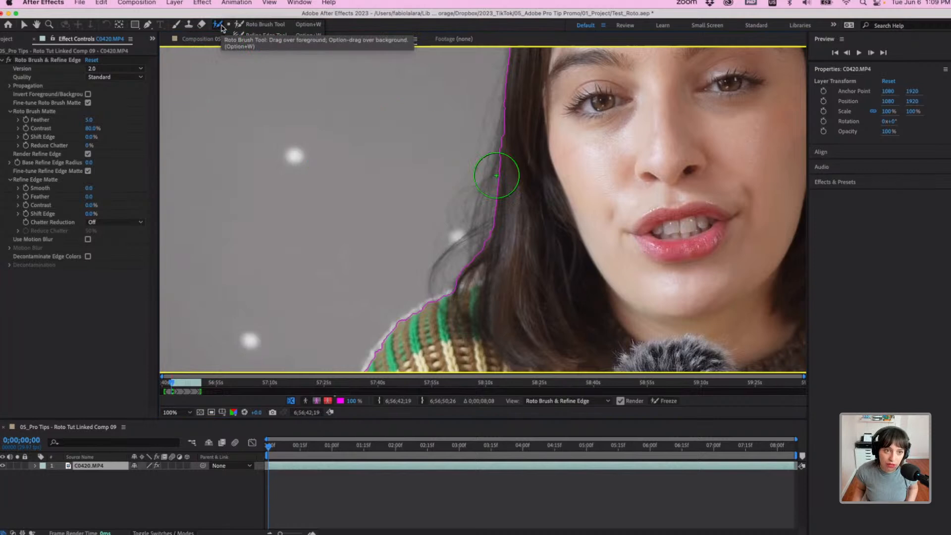
key("alt+w")
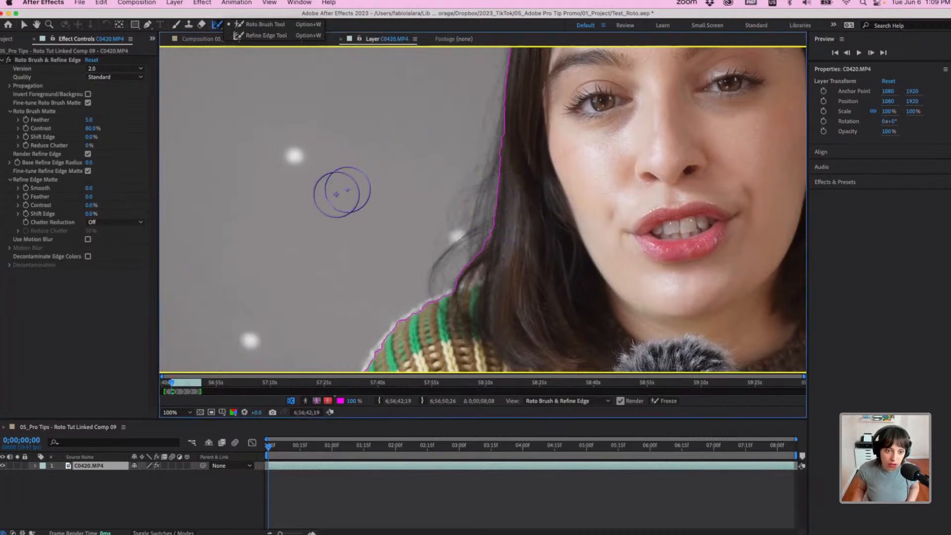
key("alt+w")
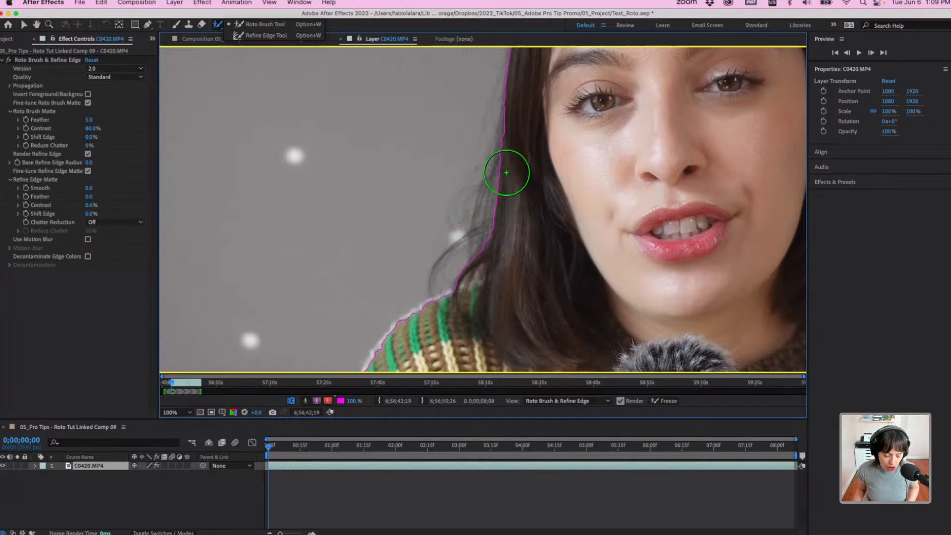
key("alt+w")
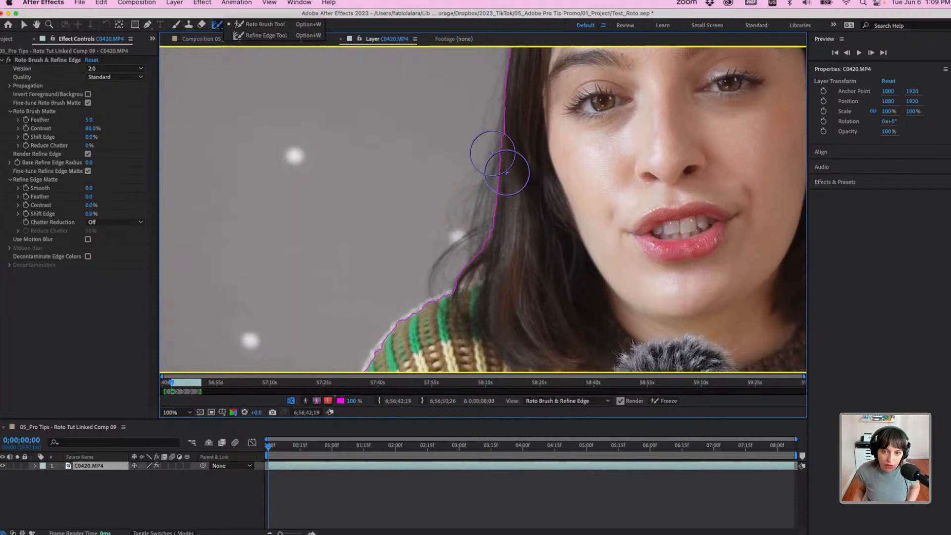
Paint Refine Edge strokes over the loose hair on the plain-wall side, from eye level down to the shoulder.
mouse_move(481, 171)
left_mouse_down()
mouse_move(484, 203)
mouse_move(497, 140)
mouse_move(496, 197)
mouse_move(435, 292)
mouse_move(447, 302)
left_mouse_up()
left_click_drag(505, 166, 508, 80)
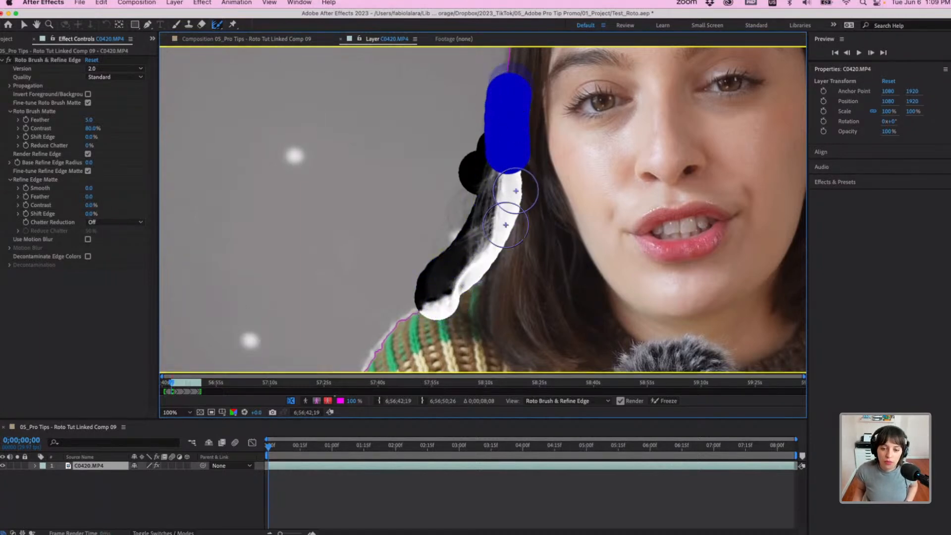
mouse_move(440, 269)
left_mouse_down()
mouse_move(425, 253)
mouse_move(490, 208)
left_mouse_up()
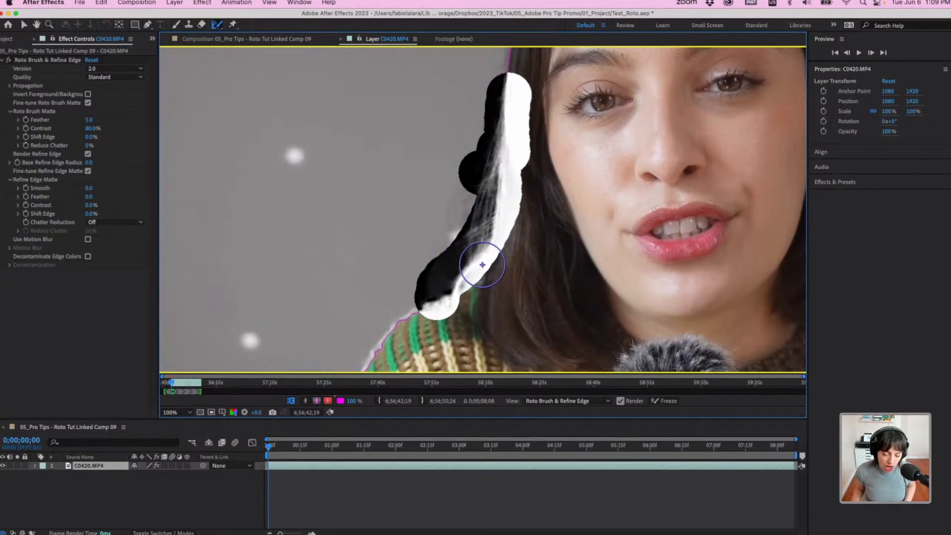
Add the plain-wall-side shoulder's missing sweater edge to the foreground with a smaller Roto Brush, and cover that edge with a Refine Edge stroke.
scroll(482, 264, "down", 4)
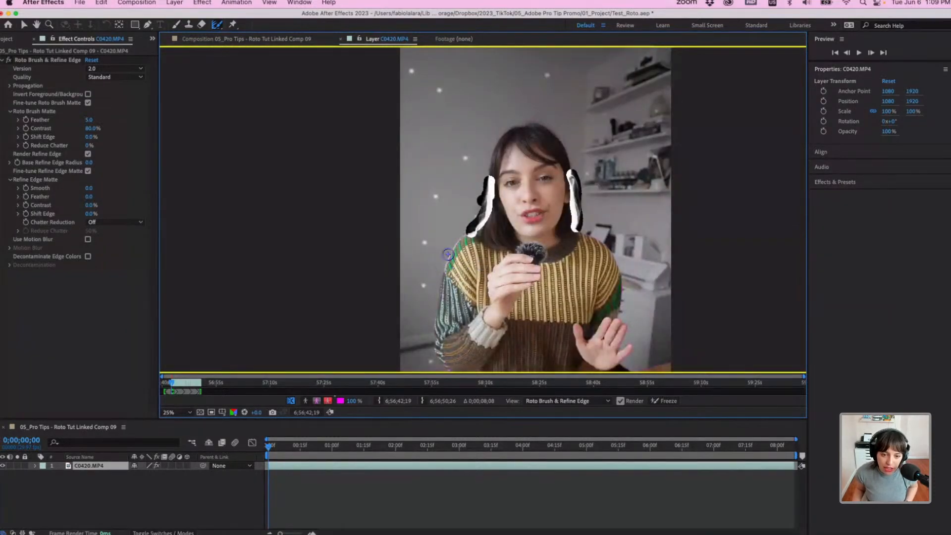
scroll(437, 261, "up", 4)
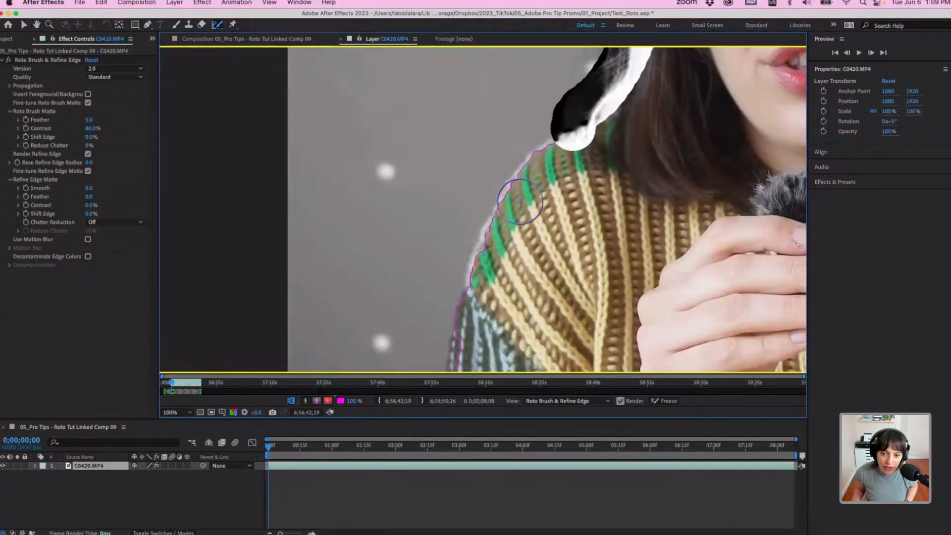
scroll(520, 201, "up", 1)
scroll(509, 202, "down", 1)
left_click_drag(477, 212, 483, 182)
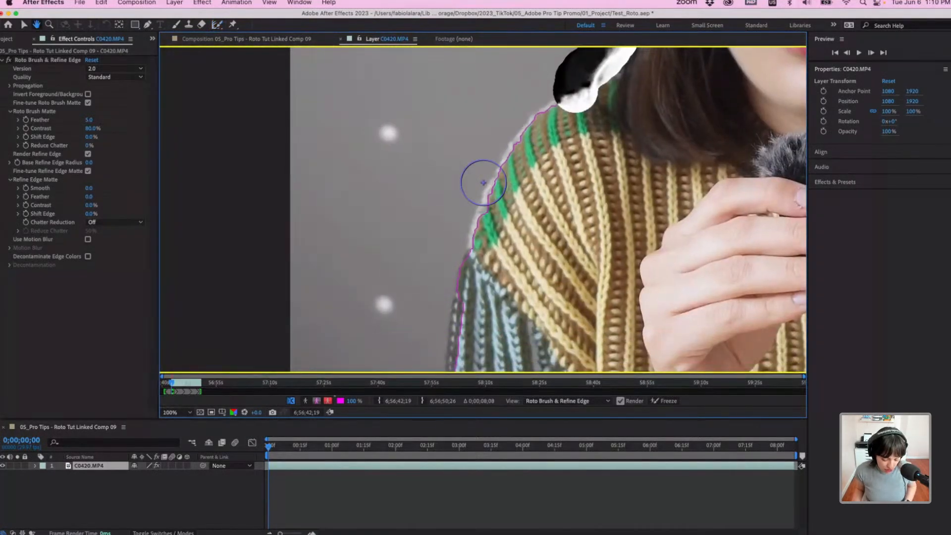
mouse_move(548, 152)
left_mouse_down()
mouse_move(546, 119)
mouse_move(493, 191)
mouse_move(467, 269)
left_mouse_up()
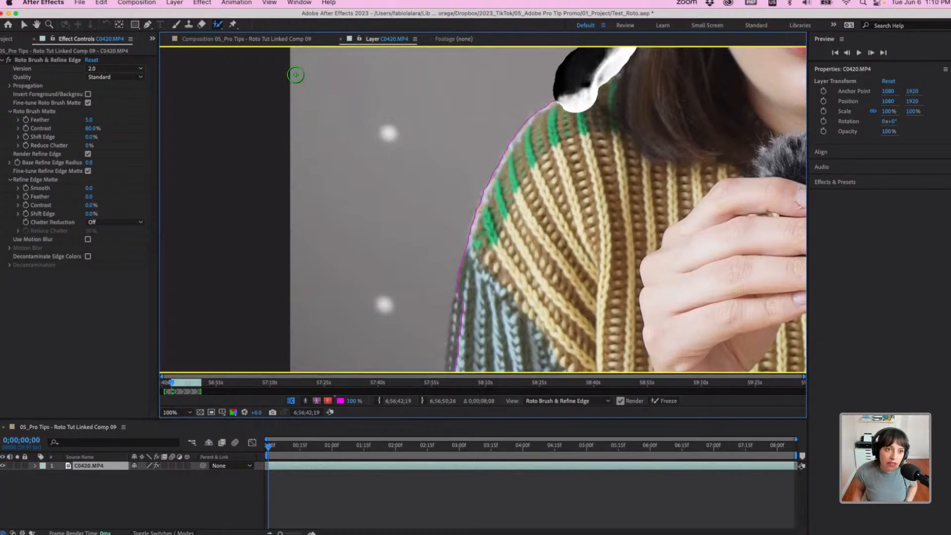
left_click_drag(218, 28, 235, 36)
mouse_move(547, 103)
left_mouse_down()
mouse_move(493, 174)
mouse_move(456, 271)
left_mouse_up()
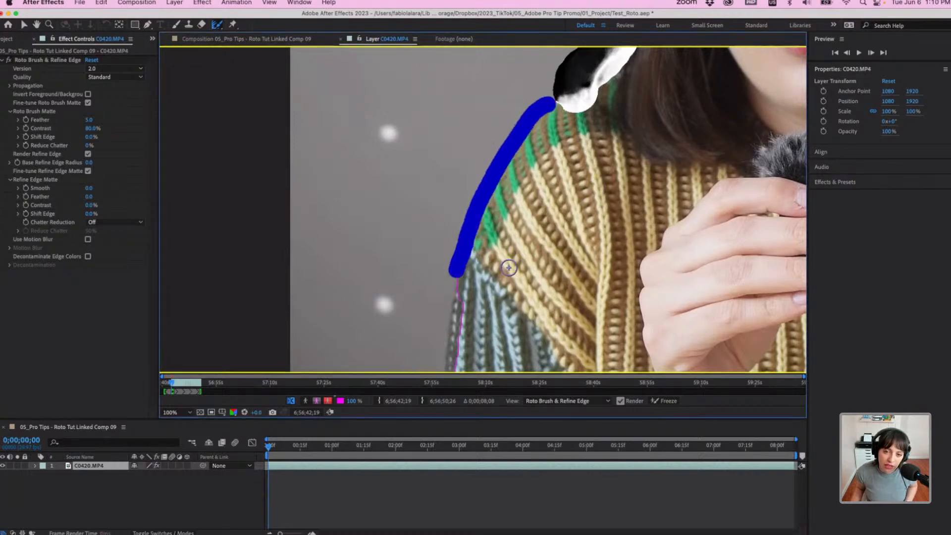
Add the missing sweater edge of the plain-wall-side sleeve, from below the shoulder to the elbow, to the foreground with the Roto Brush.
key("h")
mouse_move(487, 98)
left_mouse_down()
mouse_move(490, 80)
mouse_move(526, 140)
left_mouse_up()
scroll(490, 80, "down", 5)
key("alt+w")
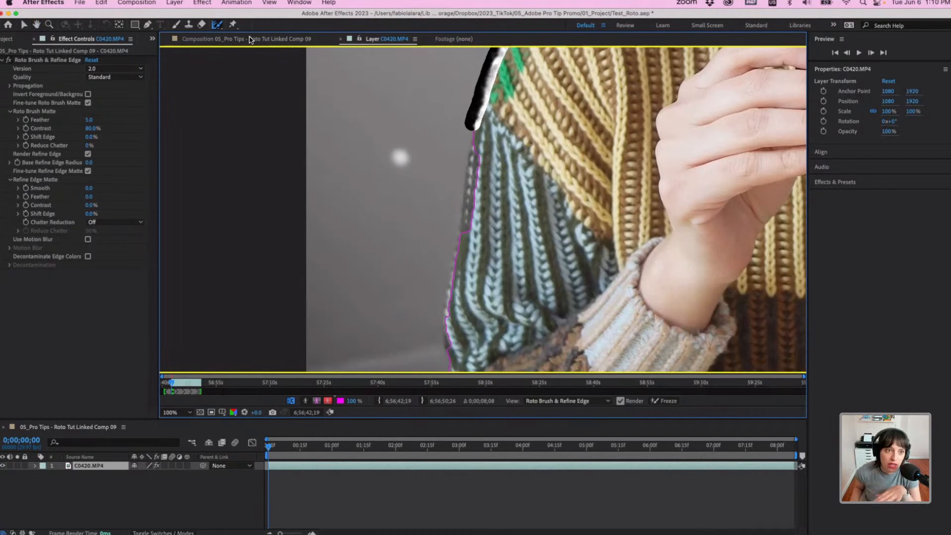
left_click(215, 25)
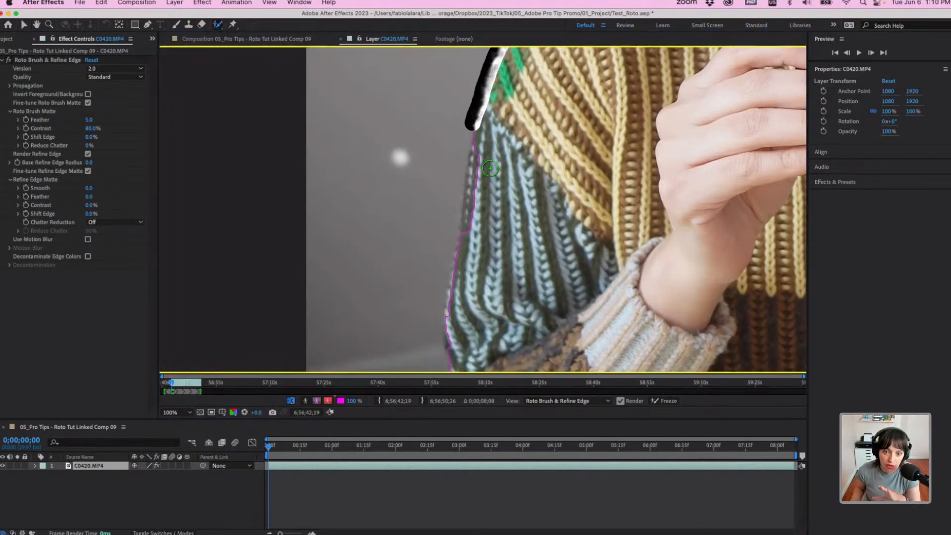
mouse_move(483, 133)
left_mouse_down()
mouse_move(468, 240)
mouse_move(460, 192)
mouse_move(469, 145)
left_mouse_up()
scroll(460, 244, "down", 5)
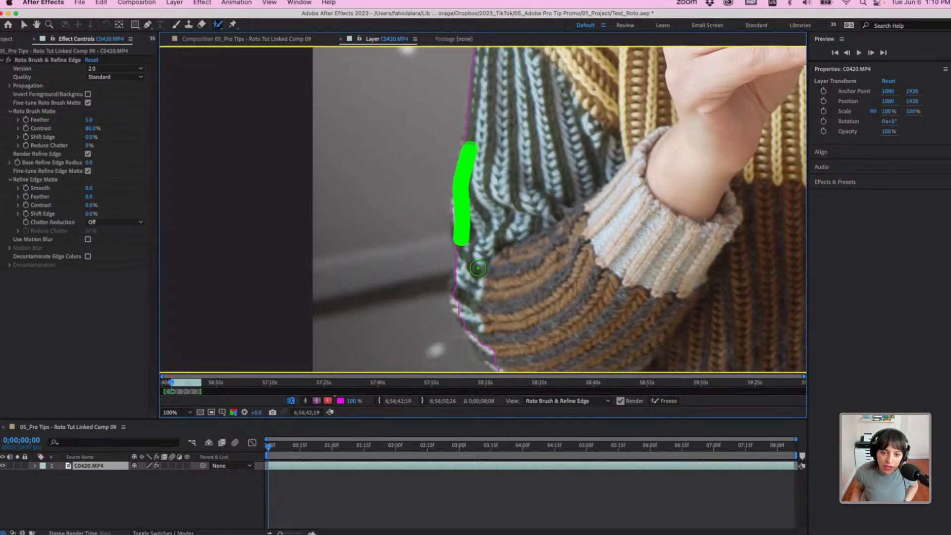
scroll(478, 268, "down", 5)
left_click(479, 294)
mouse_move(461, 281)
left_mouse_down()
mouse_move(434, 259)
mouse_move(407, 181)
left_mouse_up()
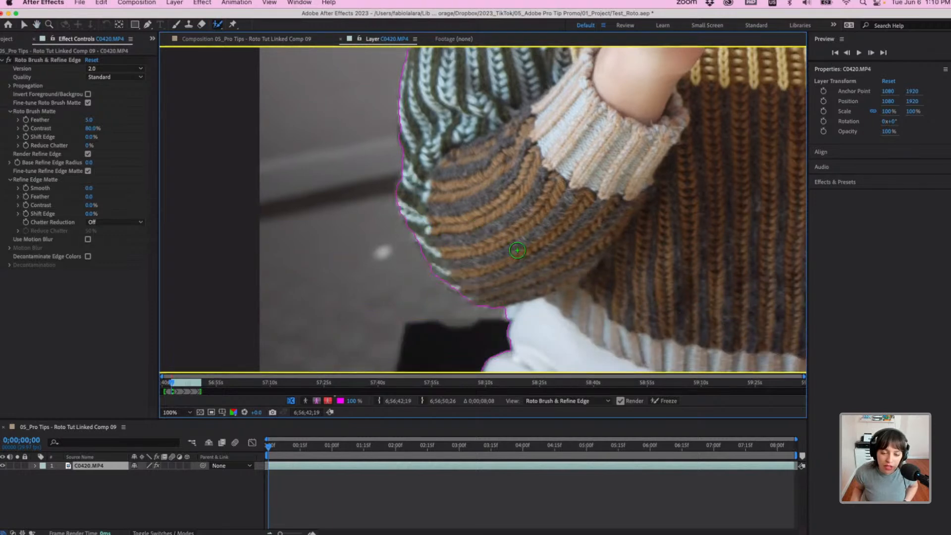
Paint Refine Edge strokes along the shelf-side sweater edge, from beside the neck over the shoulder to the green part of the sleeve.
mouse_move(644, 330)
left_mouse_down()
mouse_move(573, 191)
mouse_move(399, 186)
mouse_move(484, 184)
mouse_move(582, 209)
mouse_move(376, 299)
mouse_move(535, 195)
mouse_move(609, 329)
left_mouse_up()
scroll(515, 159, "up", 5)
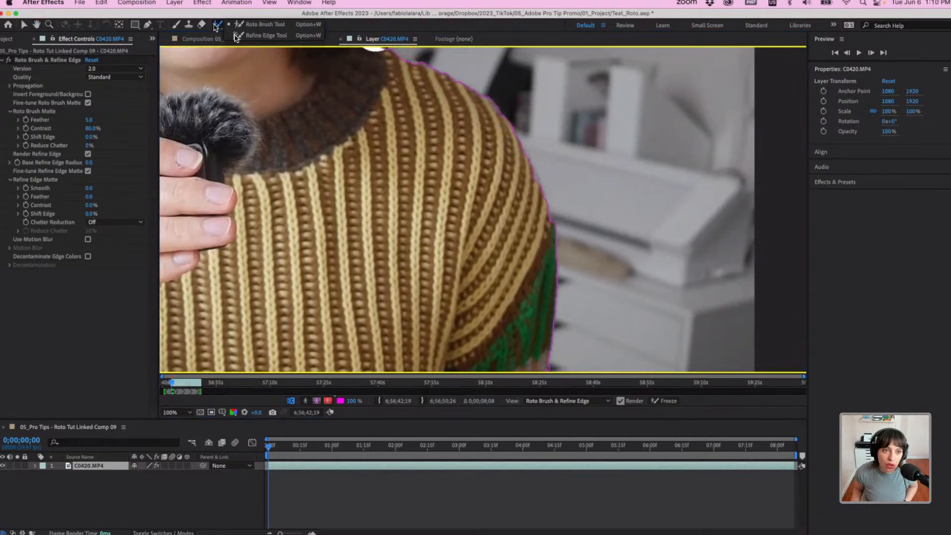
mouse_move(393, 54)
left_mouse_down()
mouse_move(479, 90)
mouse_move(526, 130)
mouse_move(549, 175)
left_mouse_up()
mouse_move(503, 124)
left_mouse_down()
mouse_move(540, 171)
mouse_move(562, 246)
mouse_move(568, 282)
mouse_move(553, 312)
left_mouse_up()
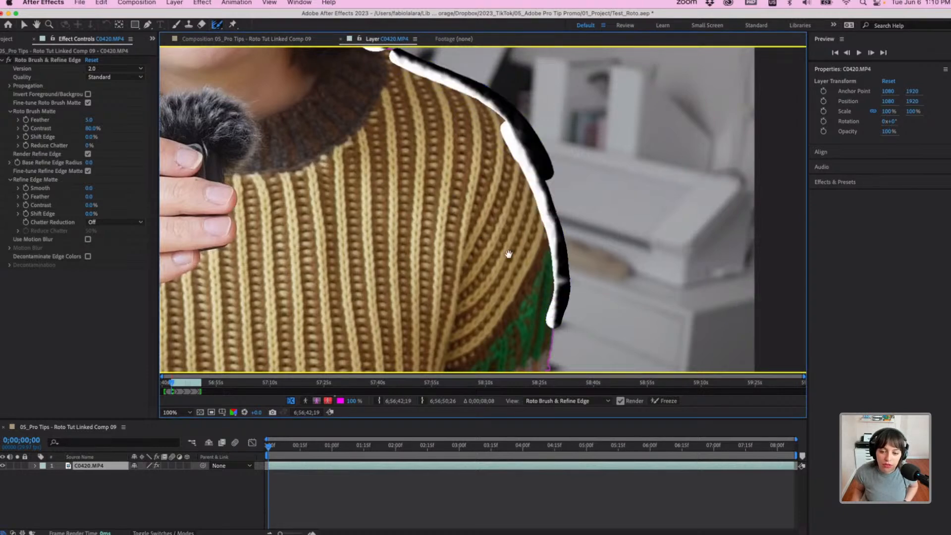
Paint a Refine Edge stroke along the outer fingers of the raised hand, around the gap beside the little finger.
key("space")
left_click_drag(509, 253, 498, 145)
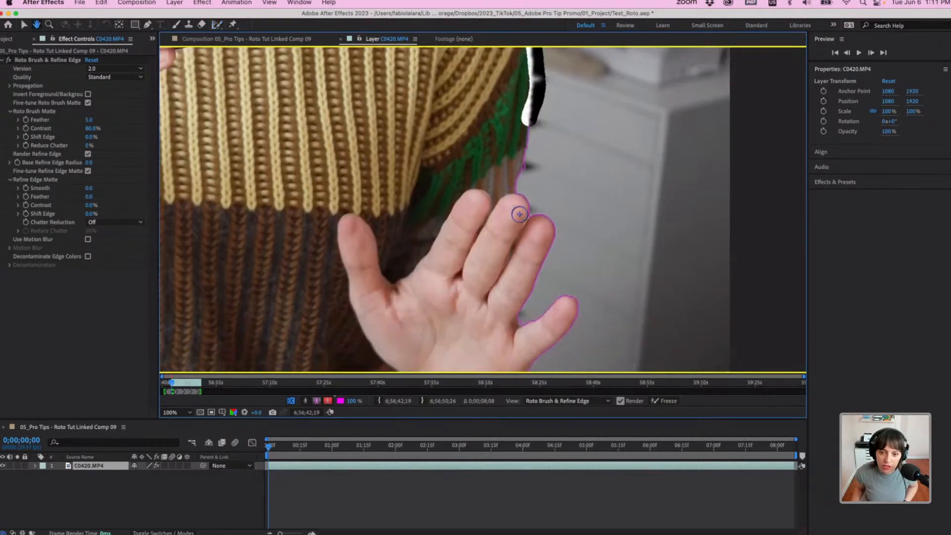
mouse_move(510, 195)
left_mouse_down()
mouse_move(551, 224)
mouse_move(510, 324)
mouse_move(528, 326)
mouse_move(570, 299)
mouse_move(577, 305)
mouse_move(554, 344)
left_mouse_up()
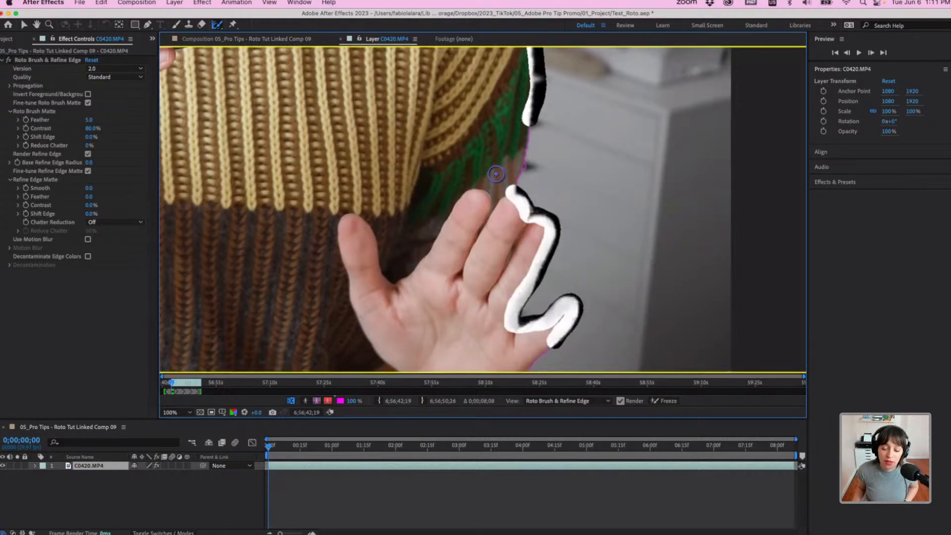
Subtract the dark gap between the raised palm, the sweater and the table from the foreground with Roto Brush strokes.
left_click_drag(420, 142, 506, 329)
scroll(505, 329, "up", 5)
scroll(502, 197, "down", 4)
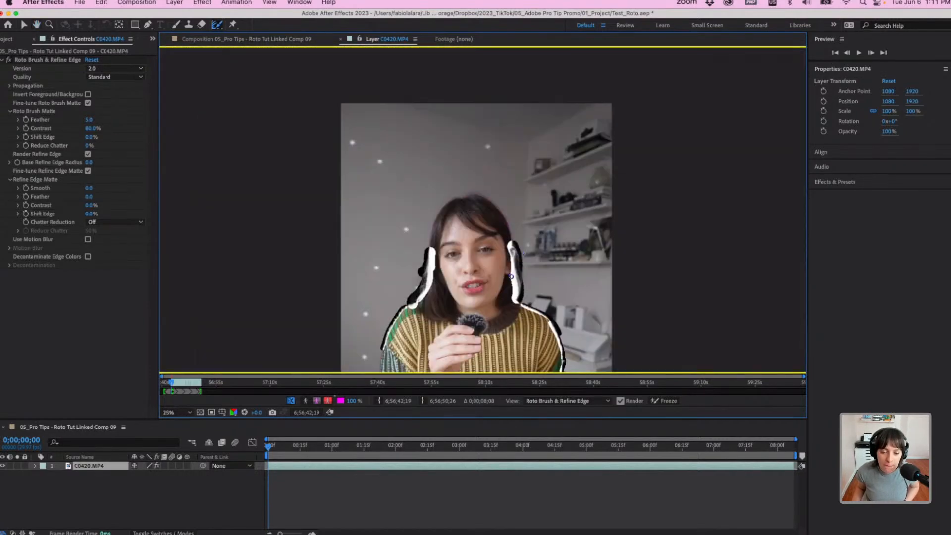
left_click_drag(502, 196, 519, 90)
key("space")
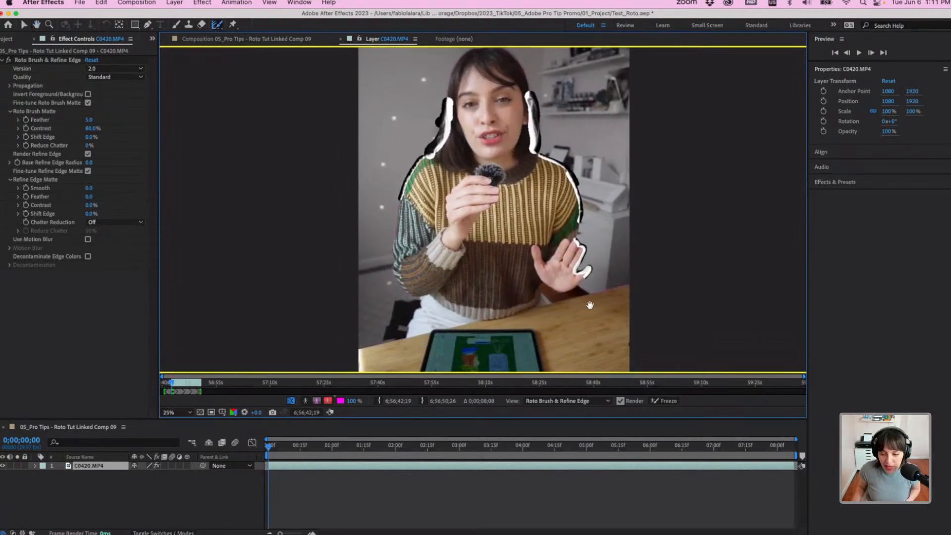
scroll(590, 307, "up", 4)
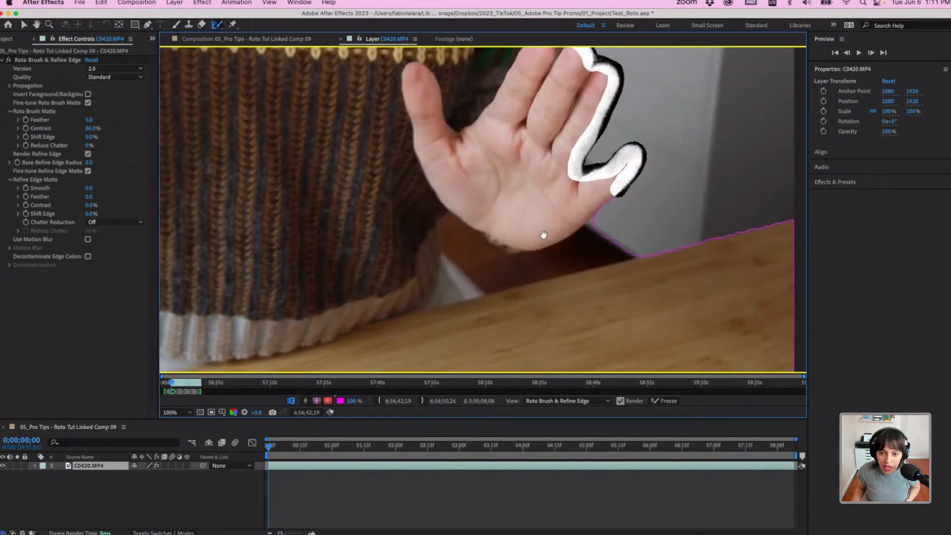
scroll(543, 234, "down", 3)
scroll(527, 212, "up", 2)
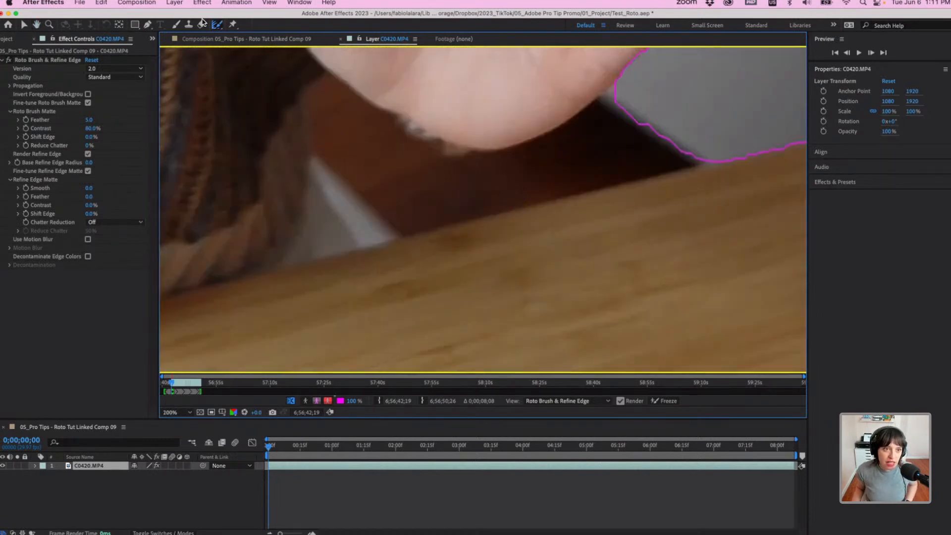
left_click(218, 25)
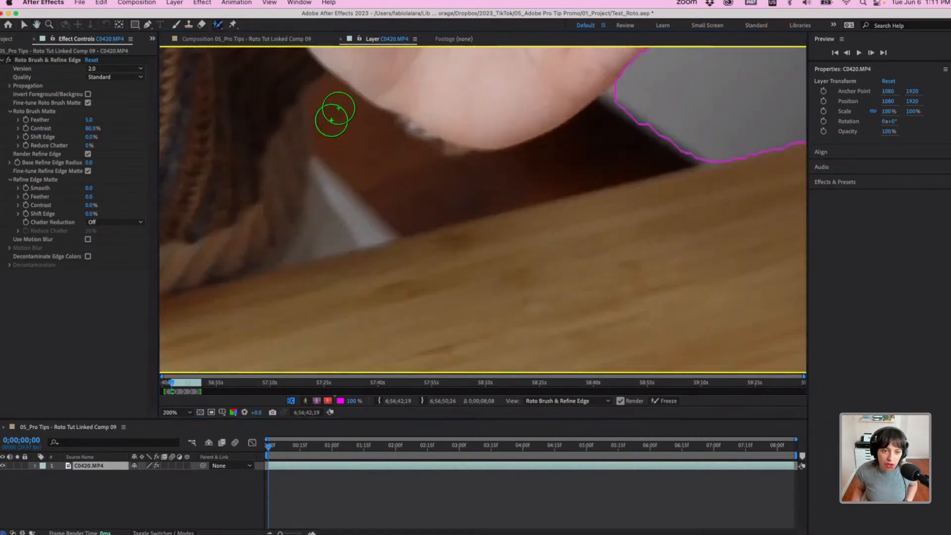
key("alt")
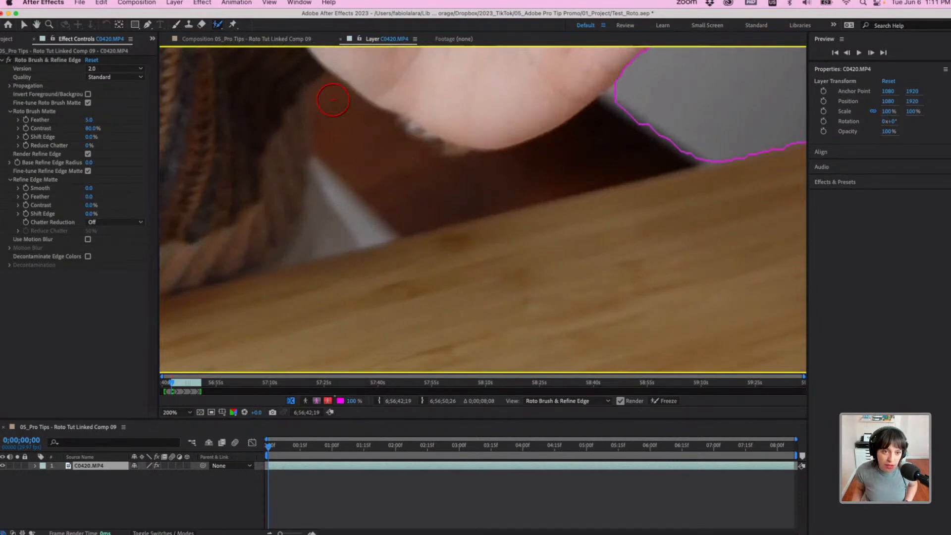
mouse_move(330, 99)
left_mouse_down()
mouse_move(363, 160)
mouse_move(402, 190)
mouse_move(483, 188)
mouse_move(528, 169)
left_mouse_up()
left_click_drag(576, 144, 645, 109)
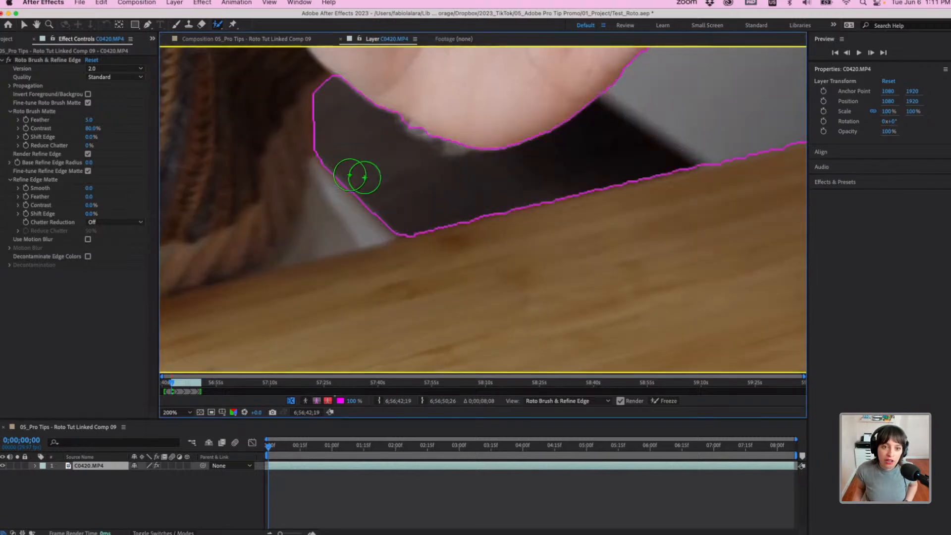
Cover the lower edge of the raised palm with a Refine Edge stroke.
left_click(218, 24)
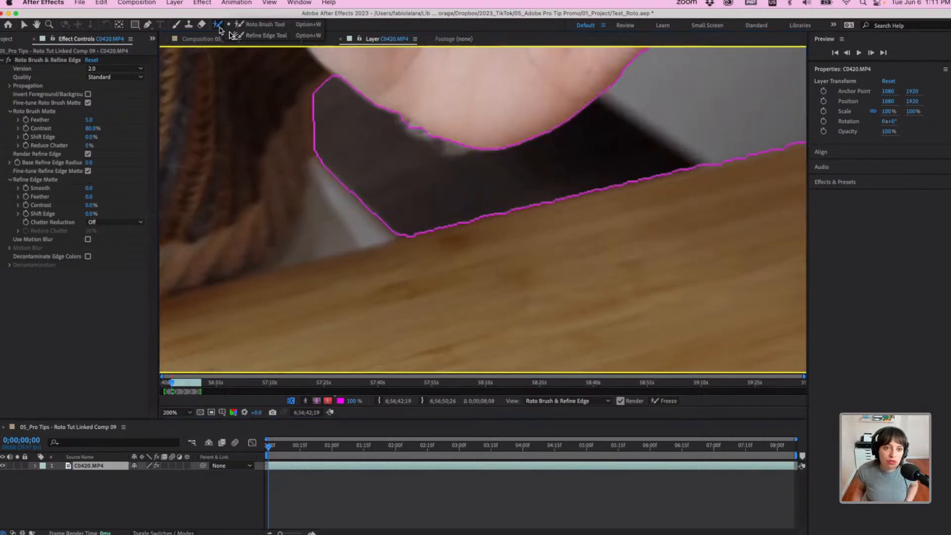
key("alt+w")
mouse_move(342, 75)
left_mouse_down()
mouse_move(463, 140)
mouse_move(517, 130)
left_mouse_up()
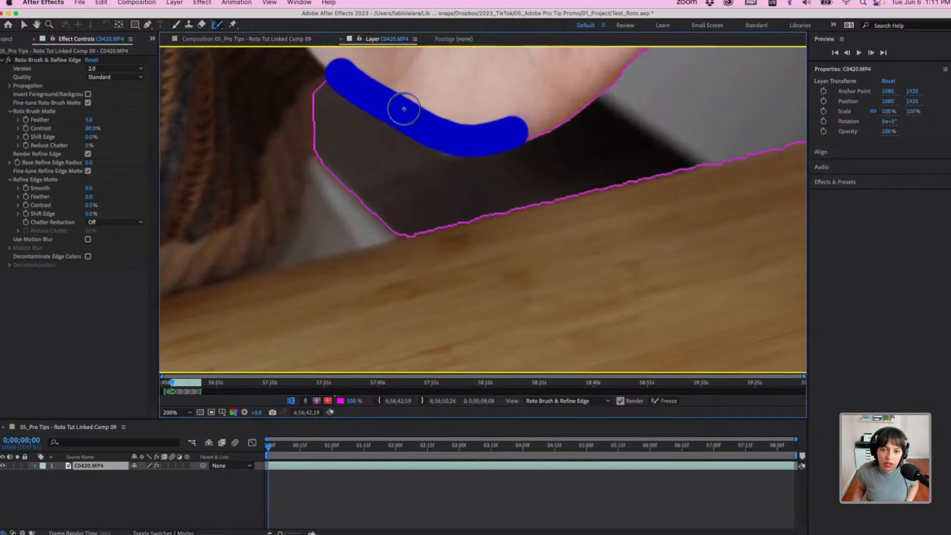
Fit the whole frame in view and advance four frames one by one to check how the matte follows the woman.
scroll(487, 216, "down", 6)
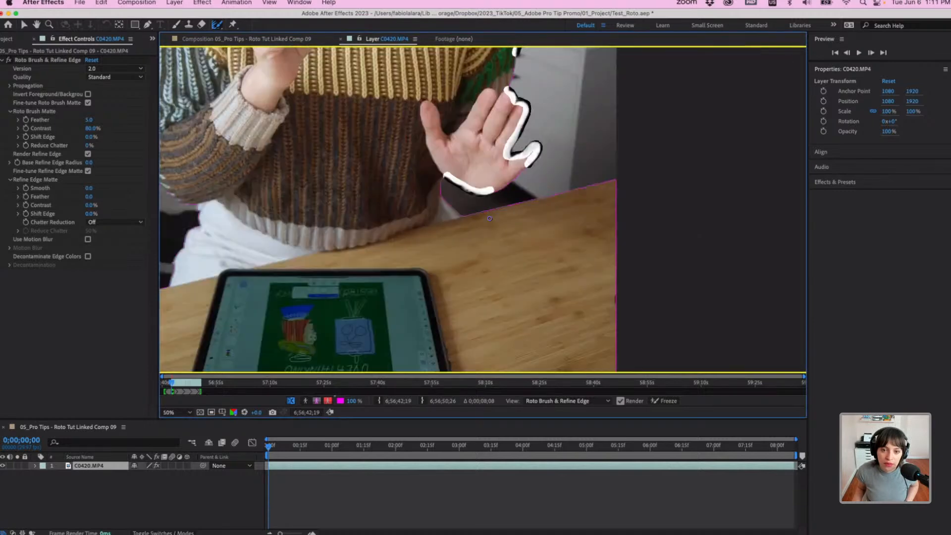
key("space")
left_click_drag(460, 167, 486, 233)
scroll(486, 232, "down", 1)
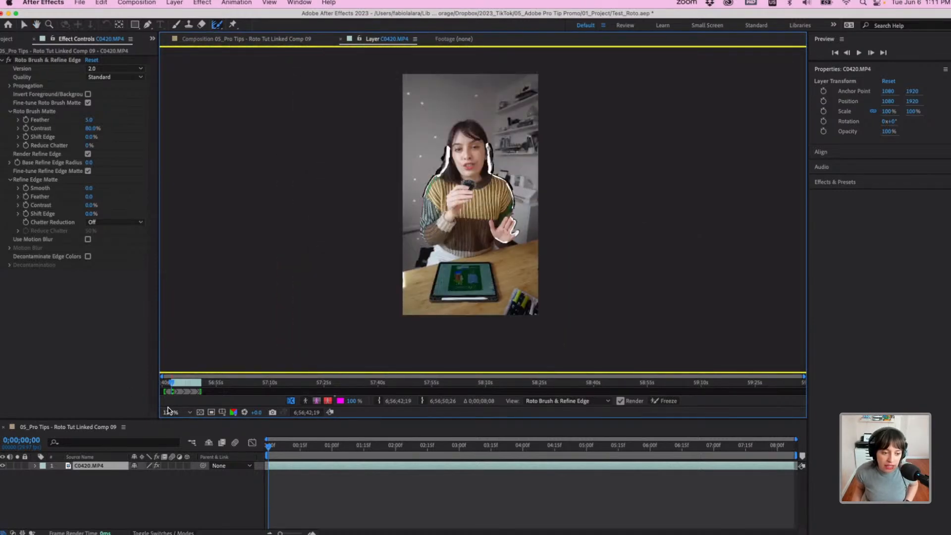
left_click(168, 411)
left_click(187, 252)
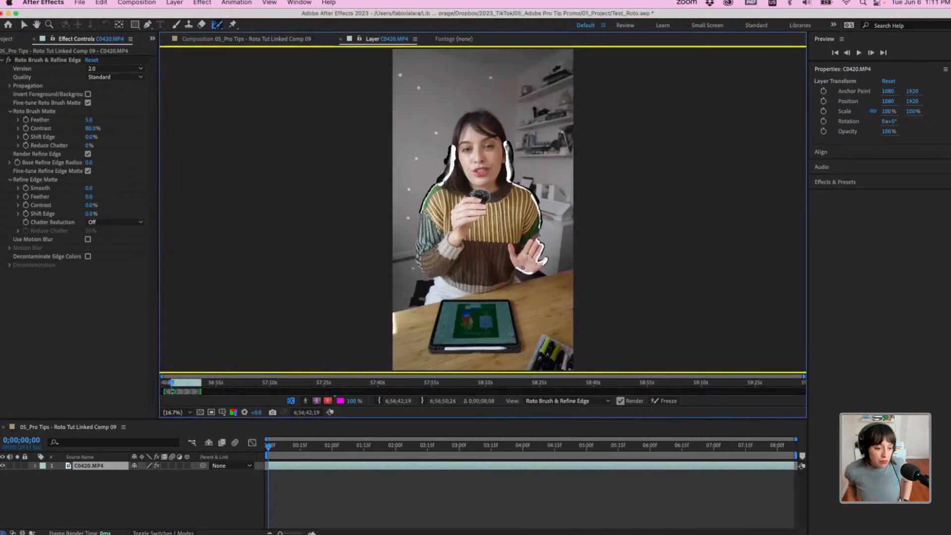
left_click(24, 25)
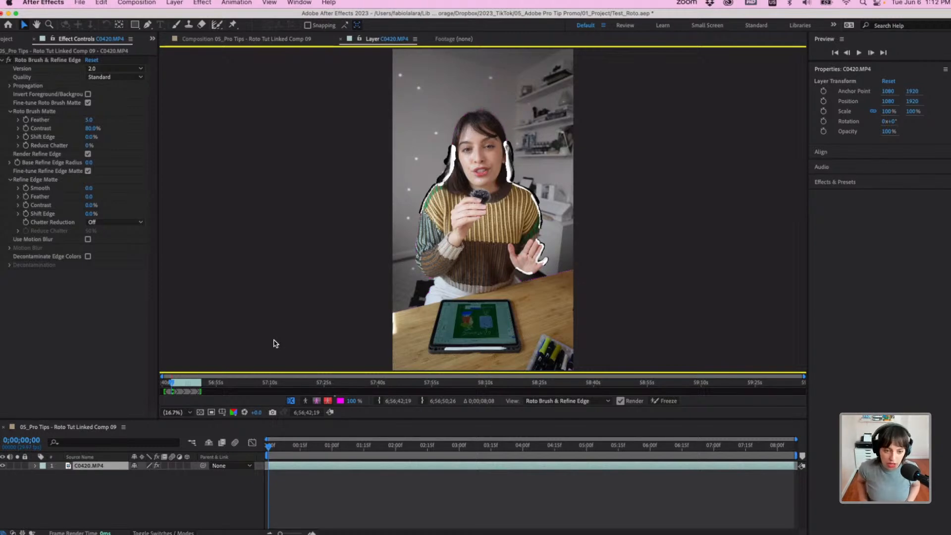
key("Page_Down")
key("Page_Down")
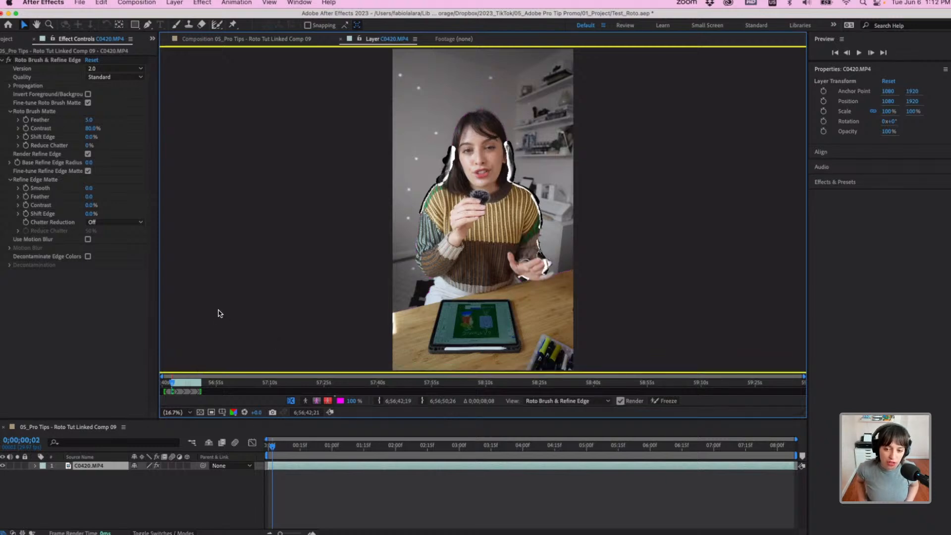
key("Page_Down")
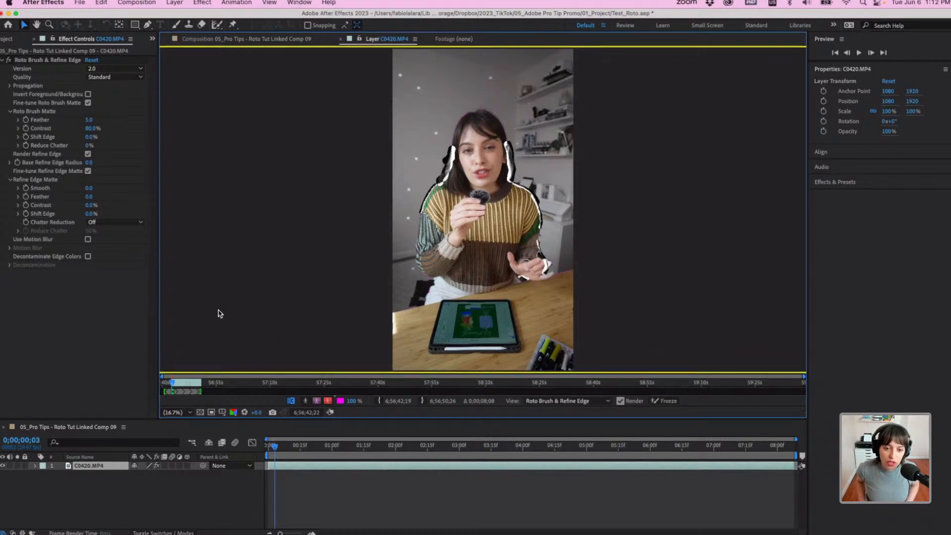
key("Page_Down")
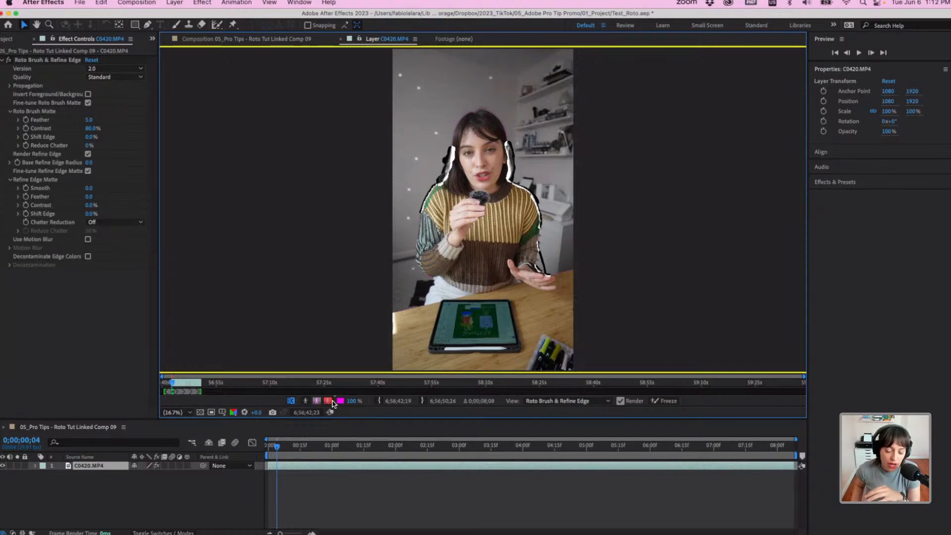
Compare the alpha and alpha boundary views, finishing on the red alpha overlay with its opacity set to 51%.
left_click(305, 401)
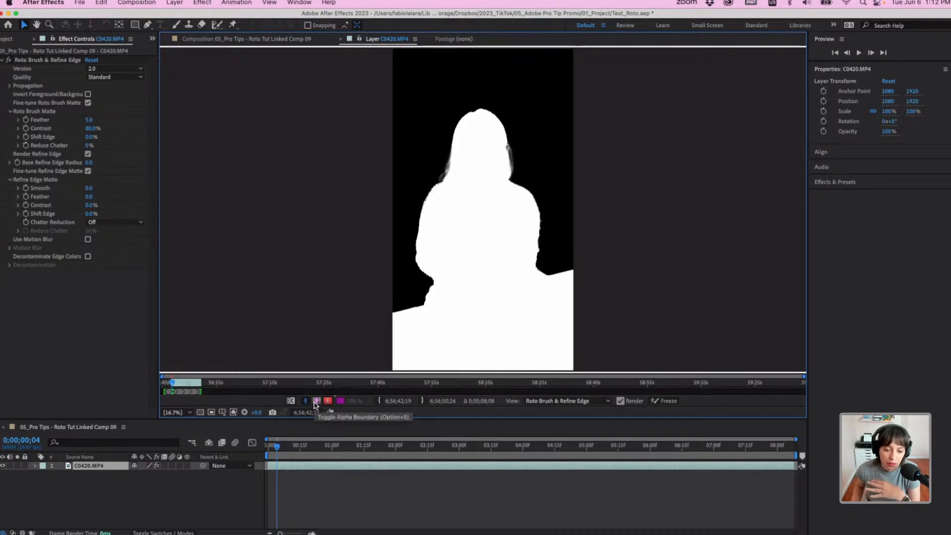
left_click(316, 400)
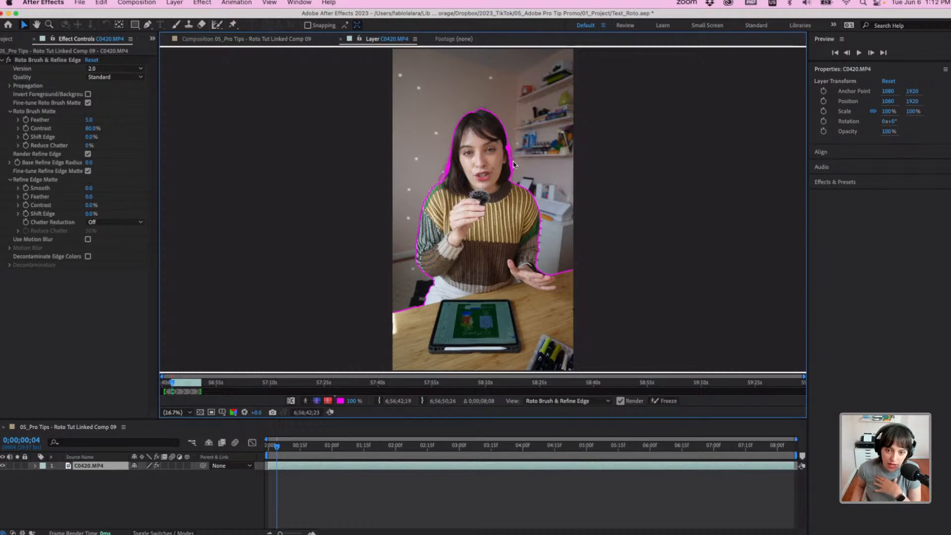
left_click(328, 405)
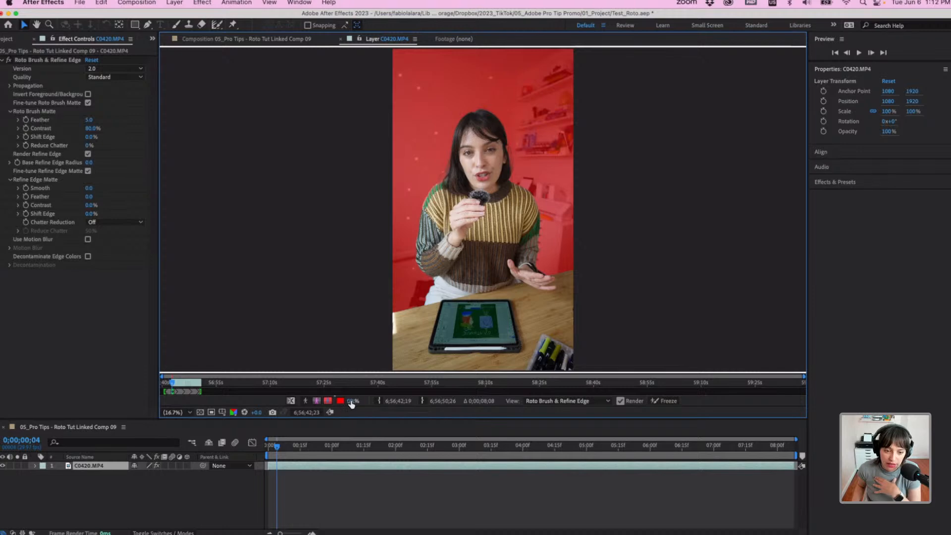
left_click_drag(350, 405, 347, 403)
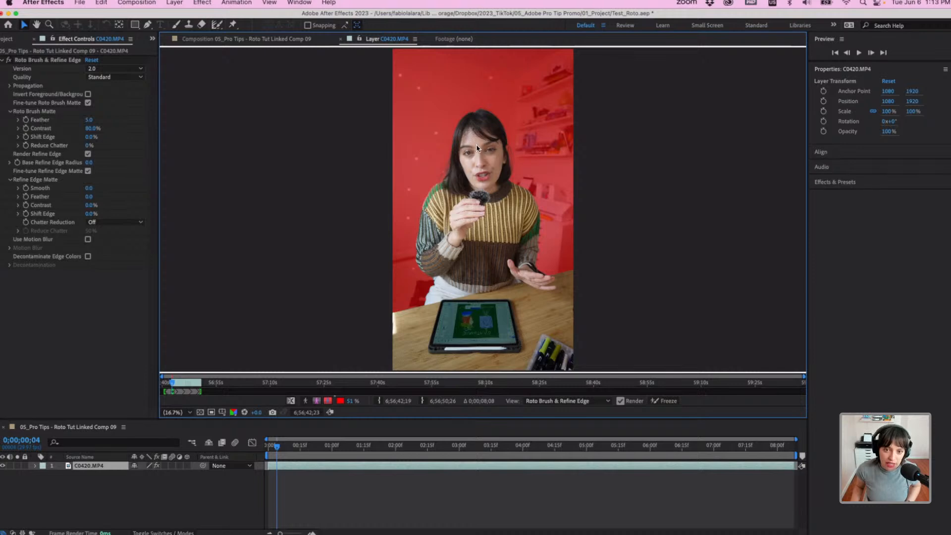
Examine the loose hair beside the face and around the crown under the overlay at up to 100% magnification, with the Refine Edge tool selected.
scroll(477, 148, "down", 3)
scroll(412, 148, "up", 8)
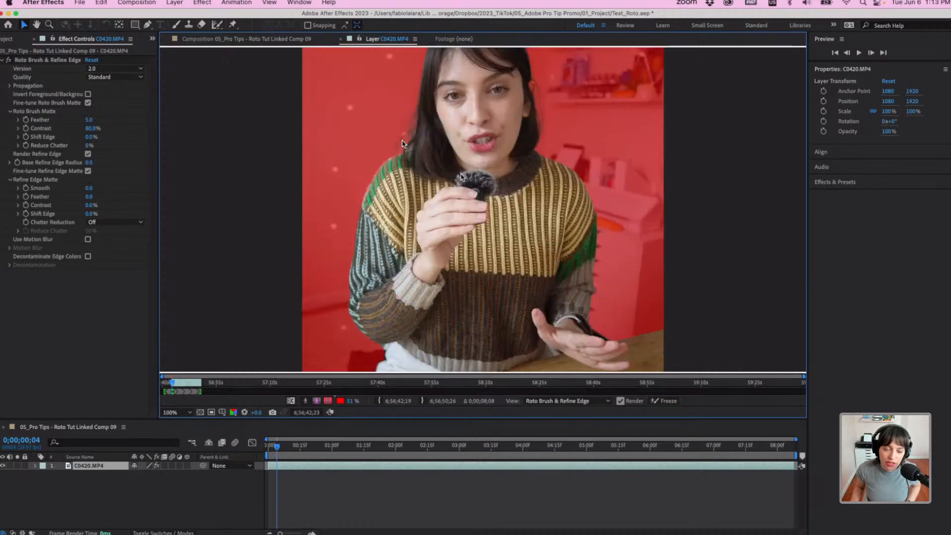
scroll(398, 173, "down", 3)
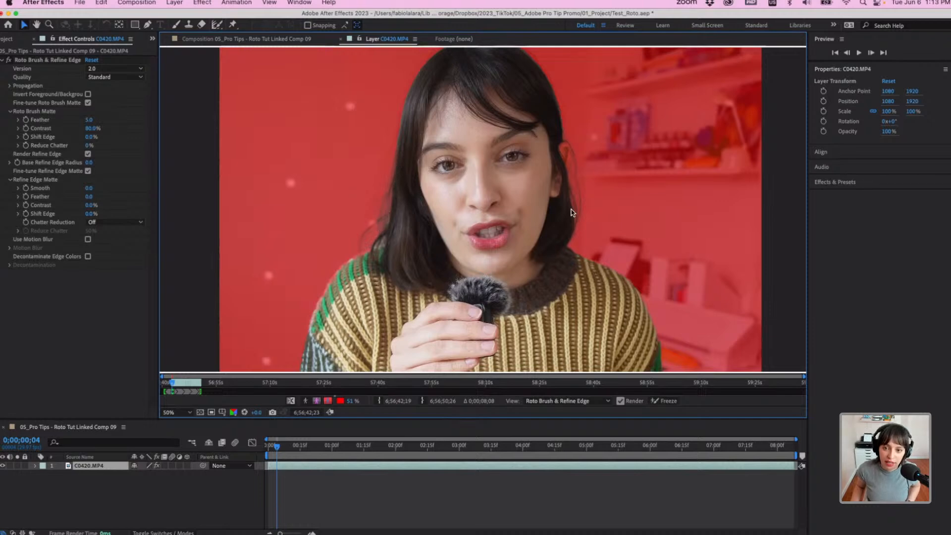
scroll(540, 128, "up", 3)
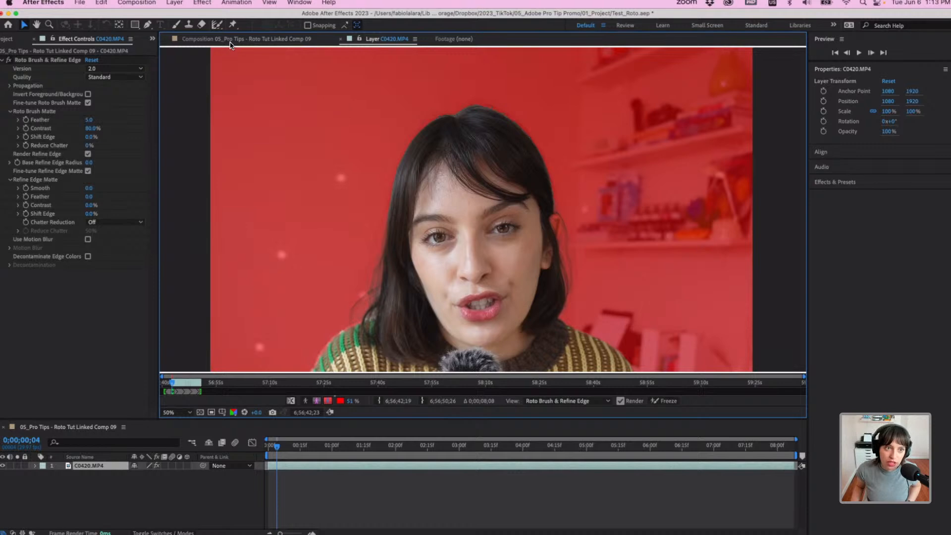
left_click(216, 24)
left_click(247, 36)
mouse_move(427, 120)
left_mouse_down()
mouse_move(482, 106)
mouse_move(535, 145)
left_mouse_up()
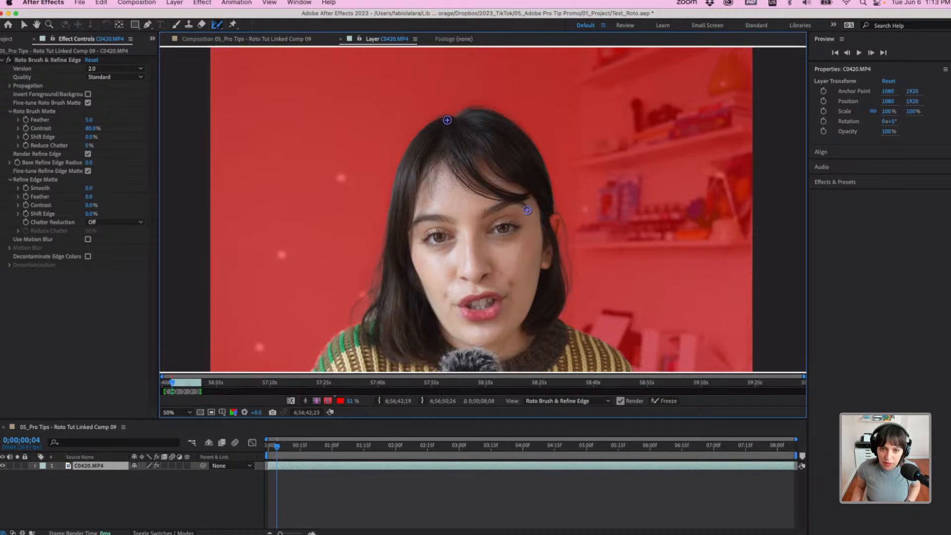
key("comma")
scroll(505, 106, "up", 3)
scroll(504, 106, "down", 1)
left_click_drag(484, 128, 460, 248)
key("alt+w")
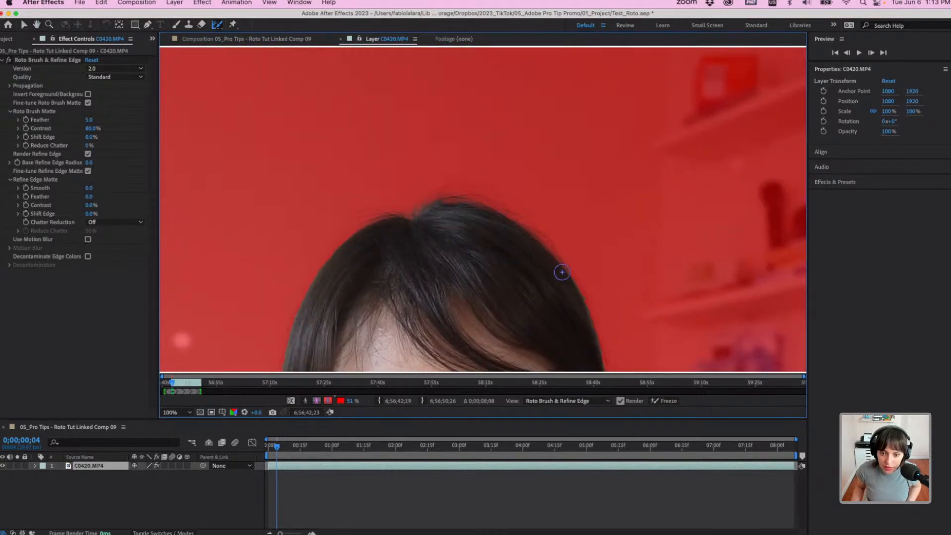
left_click(603, 348)
left_click_drag(593, 324, 575, 285)
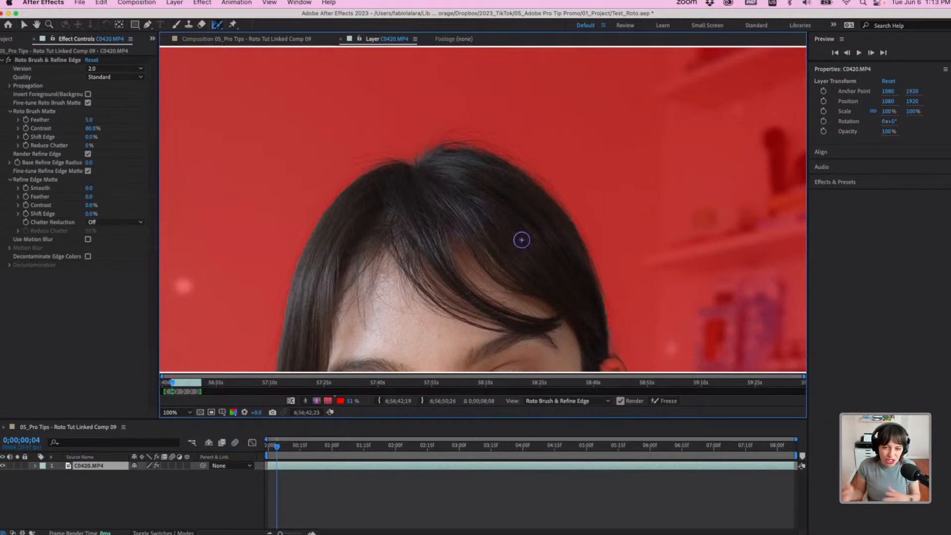
scroll(522, 240, "down", 6)
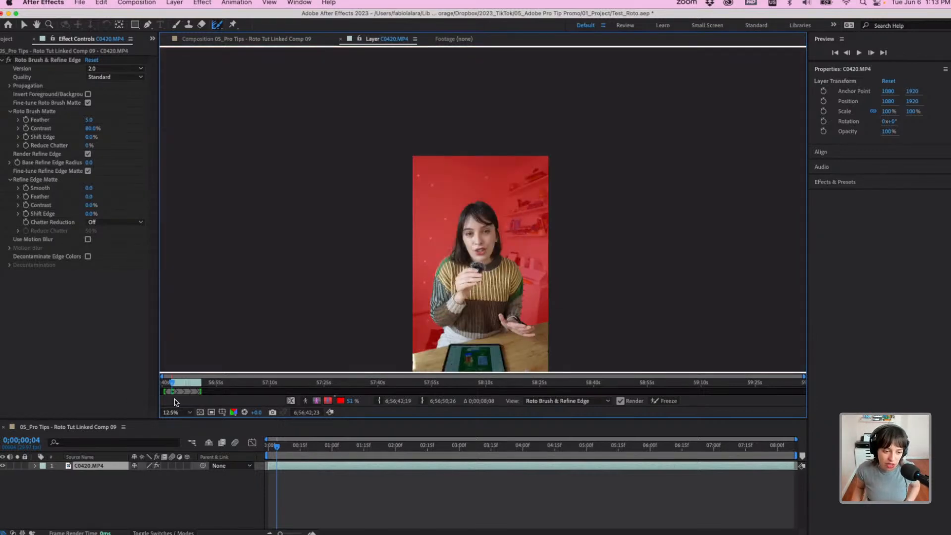
Fit the whole frame in view and play the clip to check the matte around the woman under the red overlay.
left_click(181, 416)
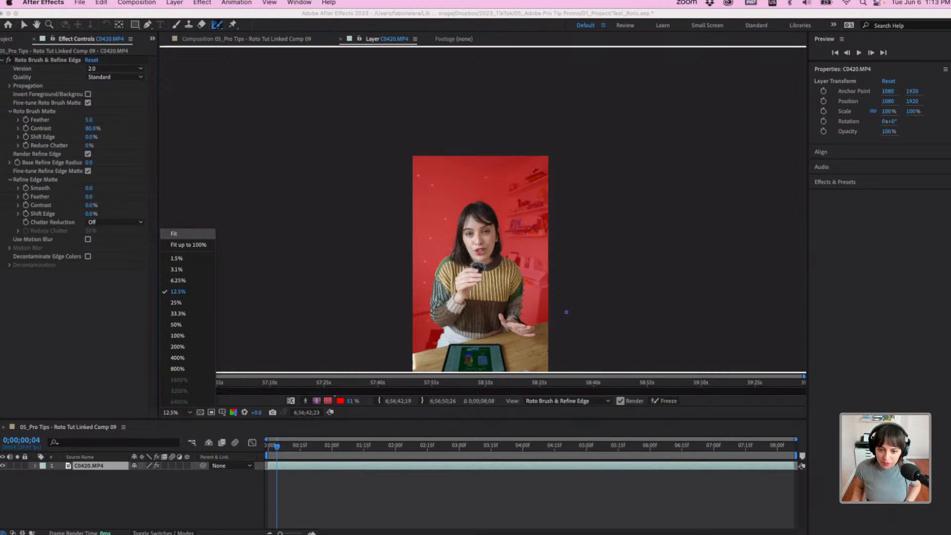
left_click(174, 234)
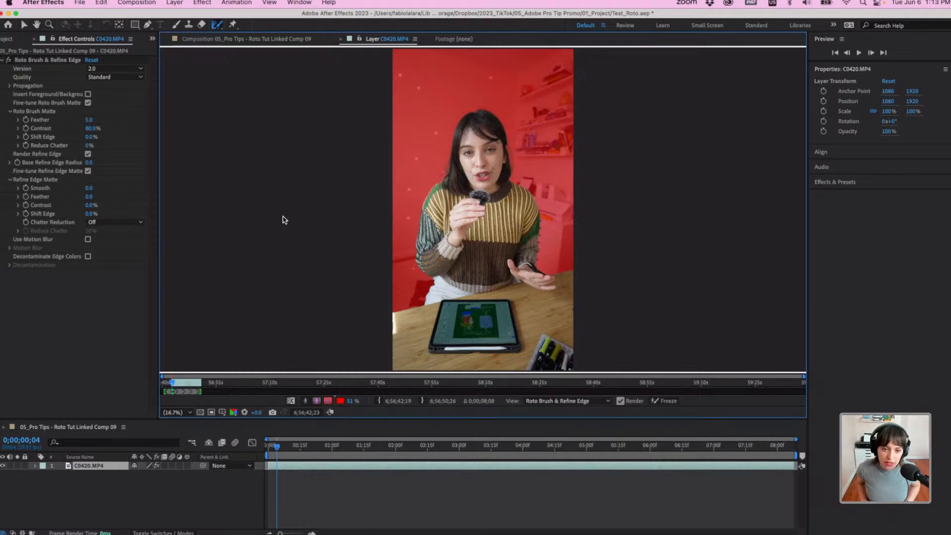
key("Page_Down")
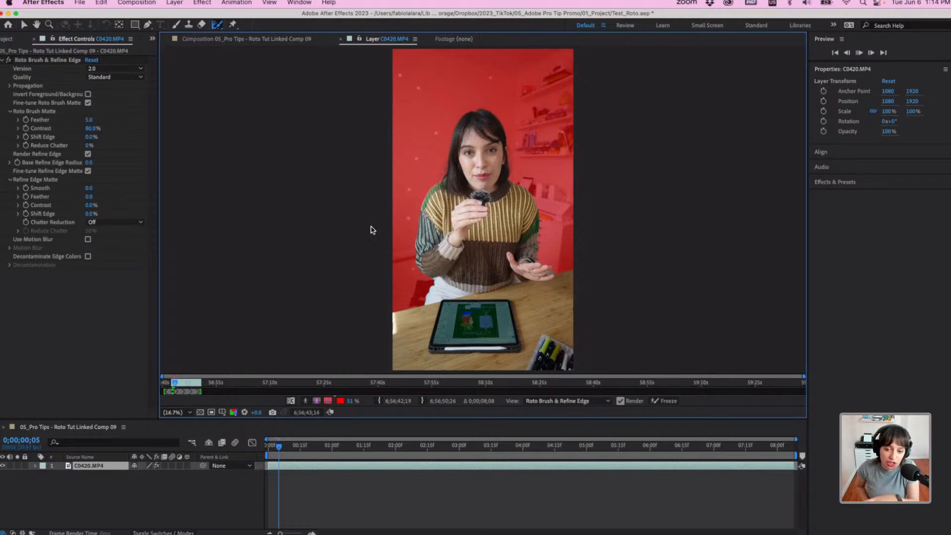
key("space")
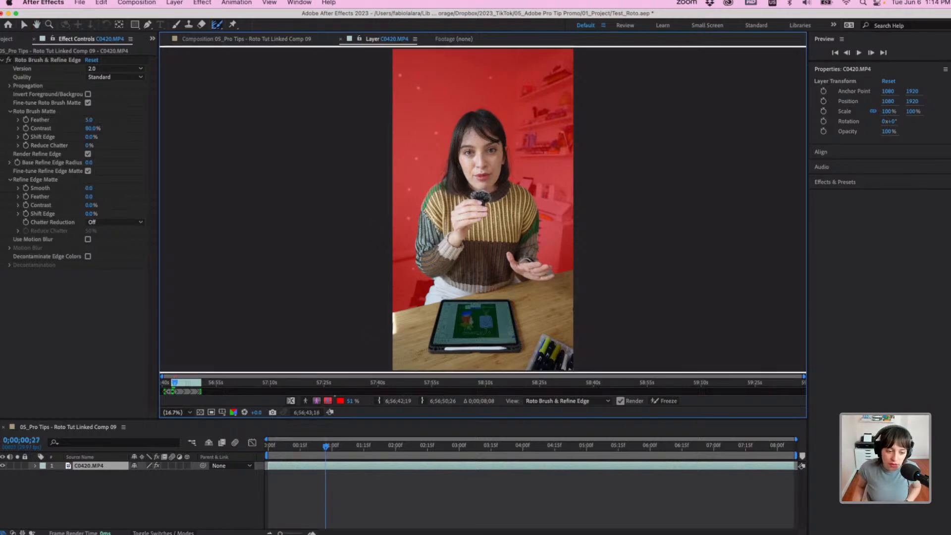
Examine the open palm's edges at 100% magnification, stepping back through the frames from 0;00;00;27 to 0;00;00;05.
scroll(570, 312, "down", 2)
scroll(569, 312, "up", 4)
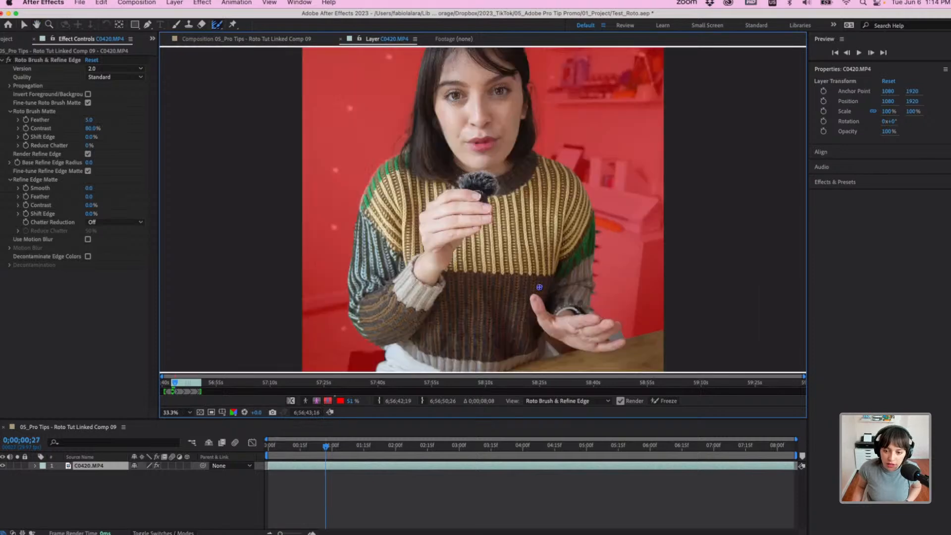
mouse_move(569, 312)
left_mouse_down()
mouse_move(432, 222)
mouse_move(477, 181)
left_mouse_up()
scroll(432, 222, "up", 3)
key("v")
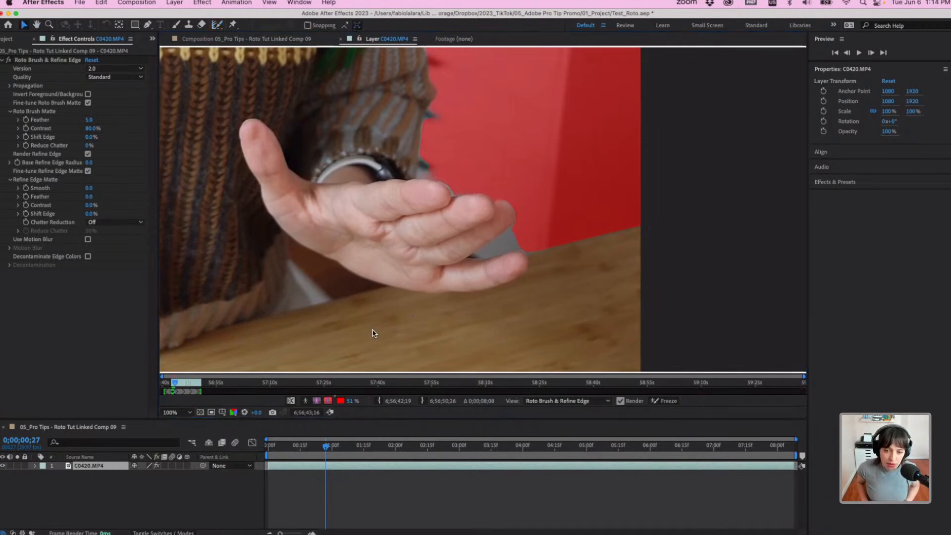
key("Page_Up")
key("Page_Up")
key("Page_Up")
key("Page_Up")
key("Page_Up")
key("Page_Up")
key("Page_Up")
key("Page_Up")
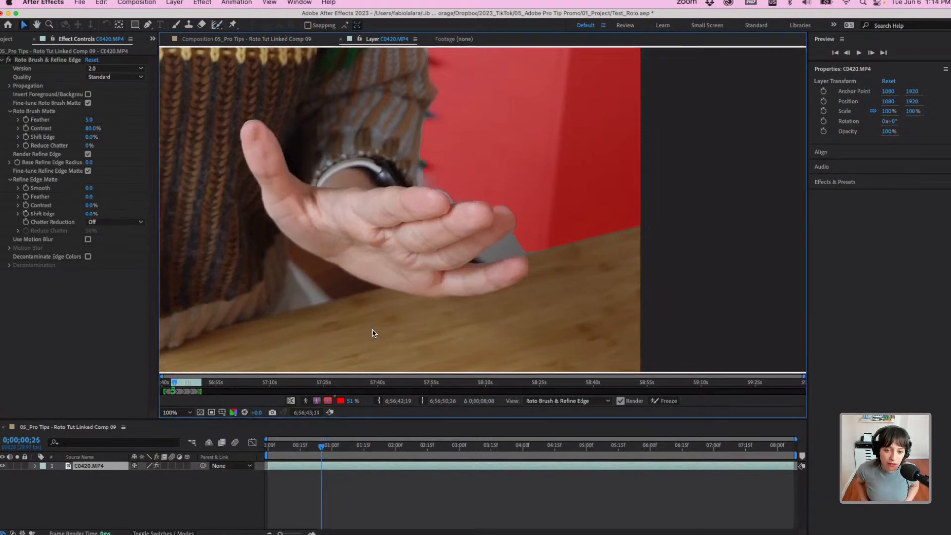
key("Page_Up")
key("Page_Up")
key("Page_Up")
key("Page_Up")
key("Page_Up")
key("Page_Up")
key("Page_Up")
key("Page_Up")
key("Page_Up")
key("Page_Up")
key("Page_Up")
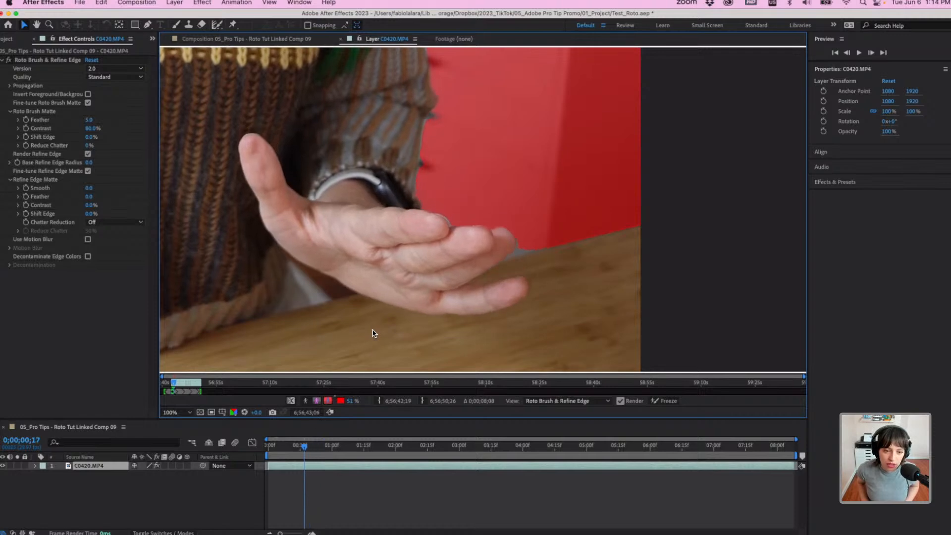
key("Page_Up")
key("Page_Up")
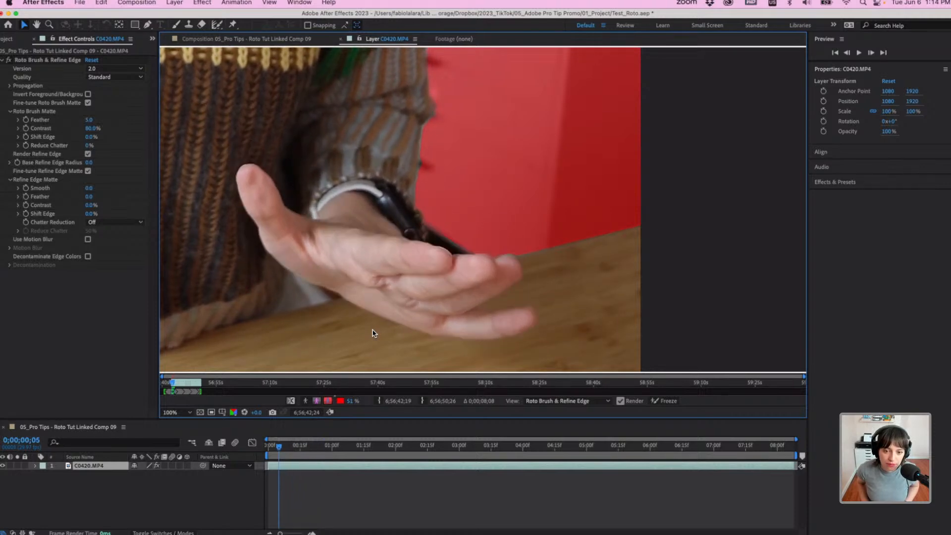
Step forward through the frames from 0;00;00;05 to 0;00;00;24, checking the matte around the fingertips and wrist.
key("Page_Down")
key("Page_Down")
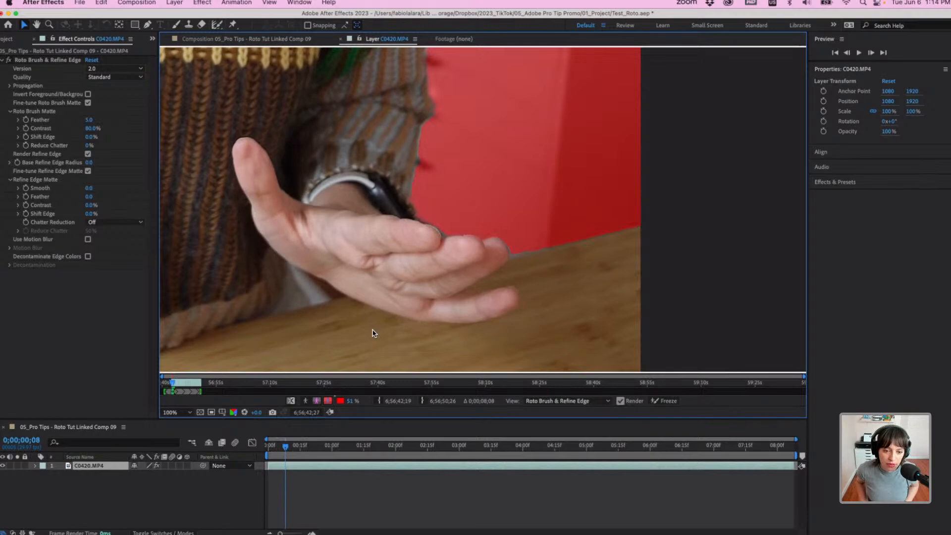
key("Page_Down")
key("Page_Down")
key("Page_Down")
key("Page_Down")
key("Page_Down")
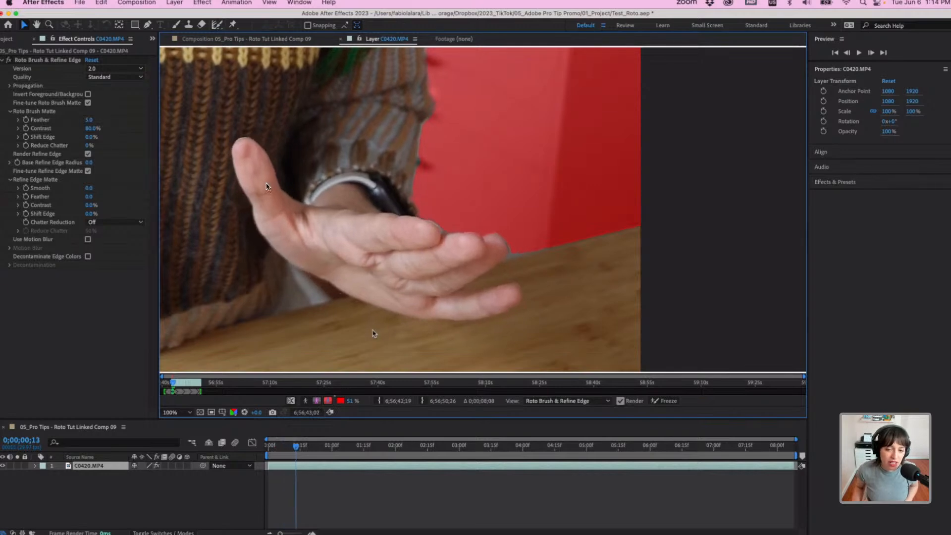
key("Page_Down")
key("Page_Down")
key("Page_Down")
key("Page_Down")
key("Page_Down")
key("Page_Down")
key("Page_Down")
key("Page_Down")
key("Page_Down")
key("Page_Down")
key("Page_Down")
key("Page_Down")
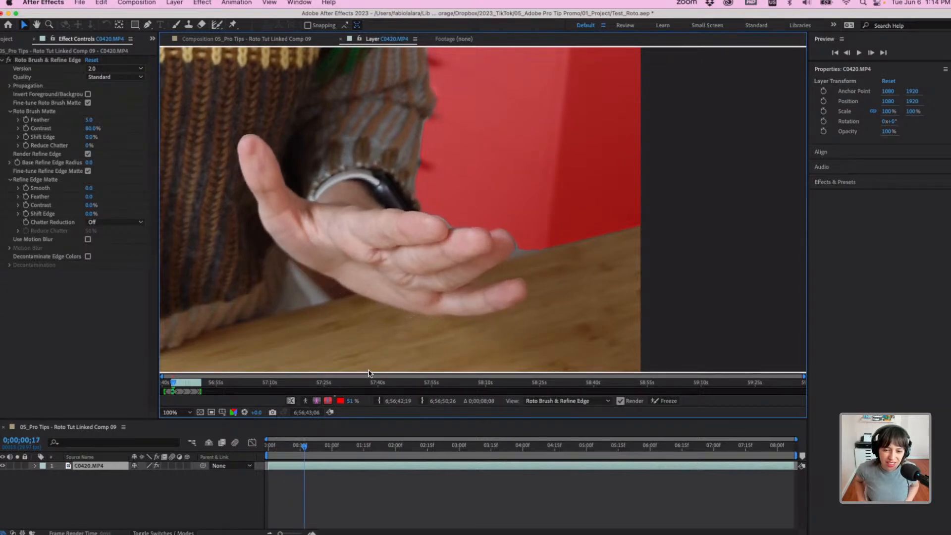
key("Page_Up")
key("Page_Up")
key("Page_Up")
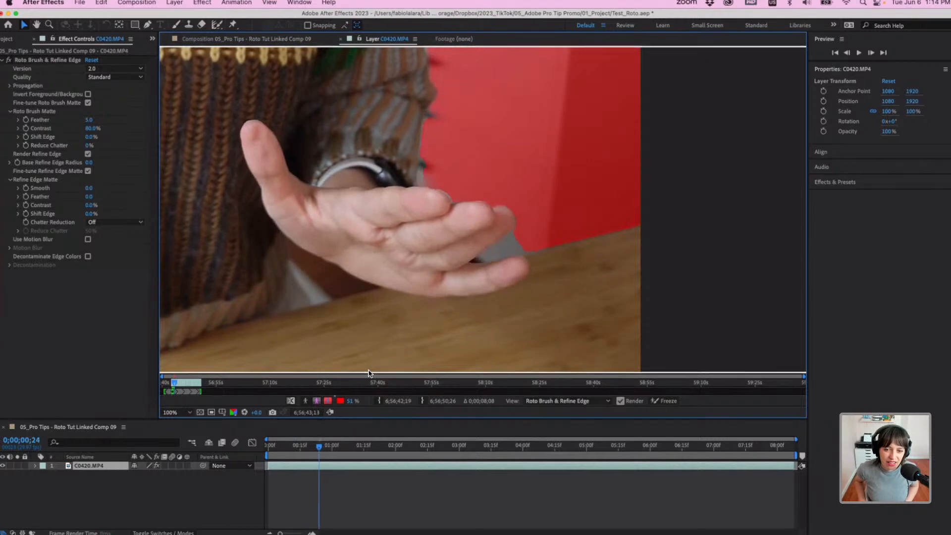
At frame 0;00;00;22, subtract the background patch beside the fingertips and the gap between sweater and palm with the Roto Brush.
left_click(216, 24)
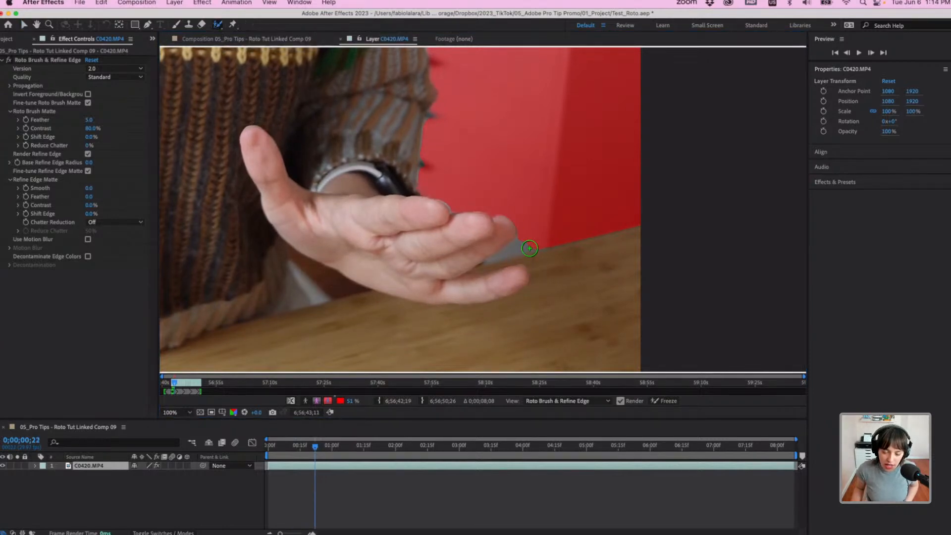
mouse_move(529, 238)
left_mouse_down()
mouse_move(517, 245)
mouse_move(530, 245)
left_mouse_up()
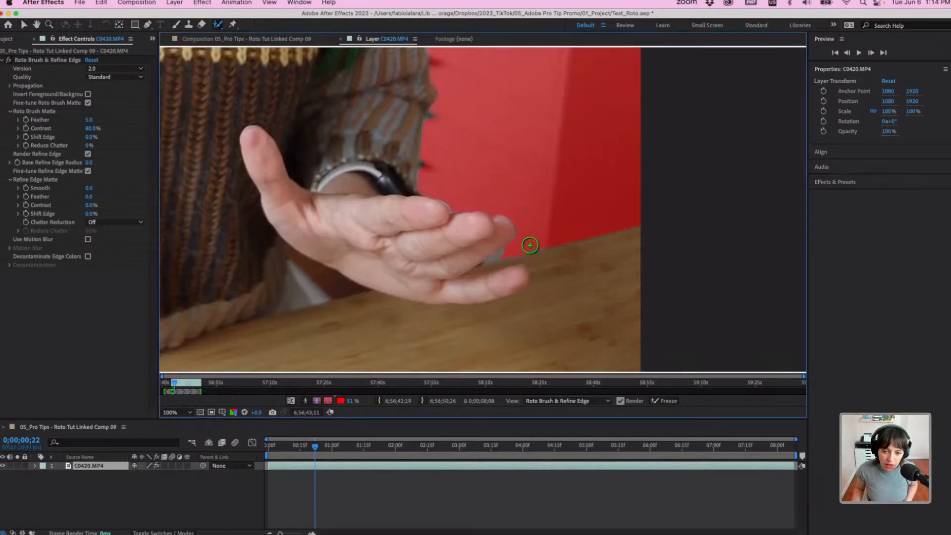
mouse_move(535, 222)
left_mouse_down()
mouse_move(524, 223)
mouse_move(497, 257)
left_mouse_up()
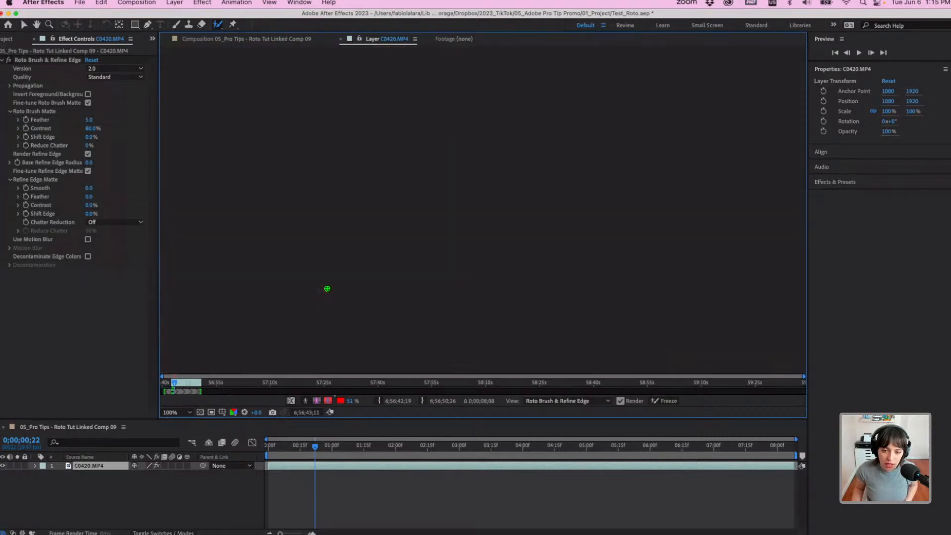
mouse_move(307, 267)
left_mouse_down()
mouse_move(334, 291)
mouse_move(357, 290)
mouse_move(306, 262)
left_mouse_up()
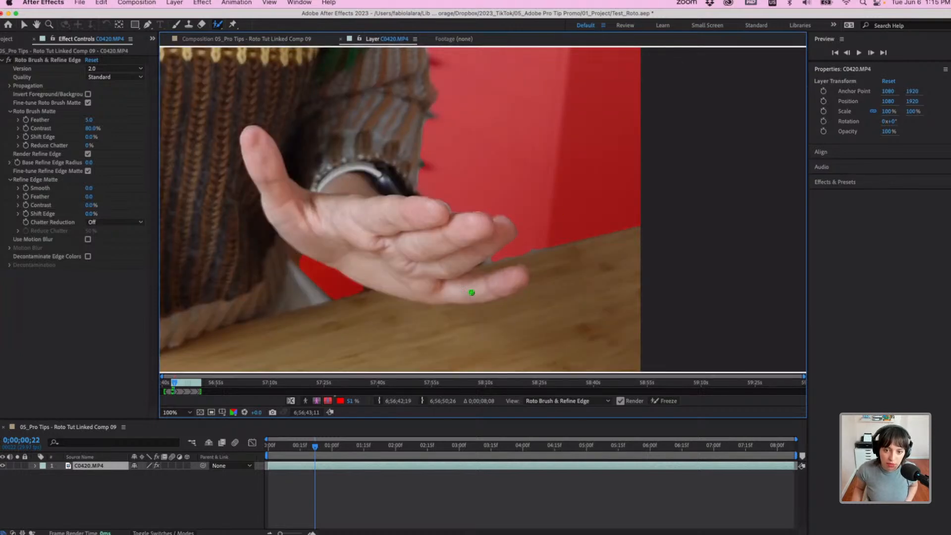
Return to the start of the clip at 25% magnification and play it to check the corrected hand matte.
key("comma")
key("comma")
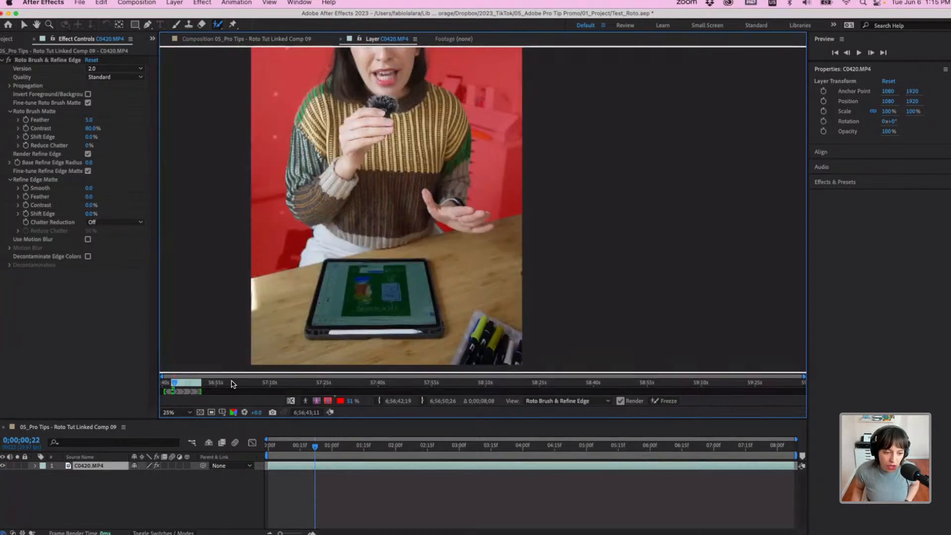
left_click(22, 24)
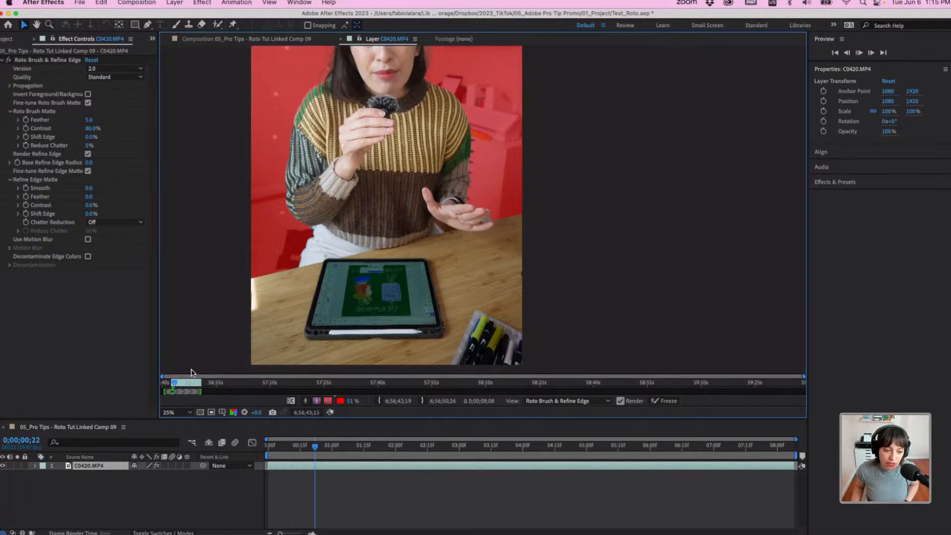
left_click_drag(175, 384, 172, 386)
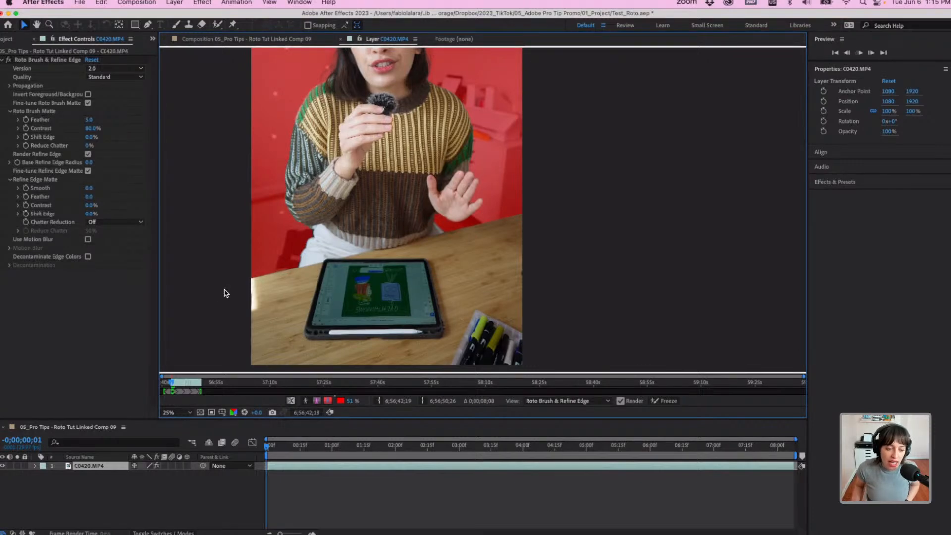
key("space")
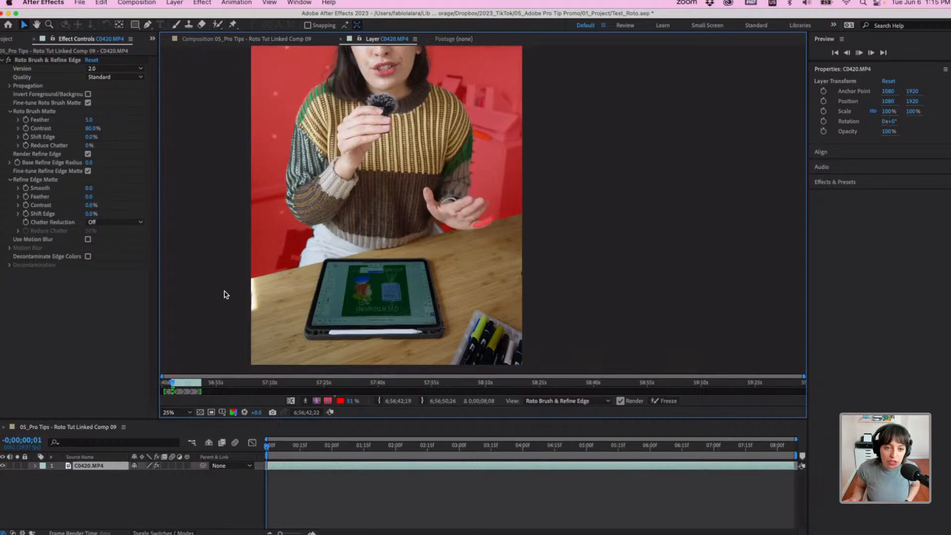
key("space")
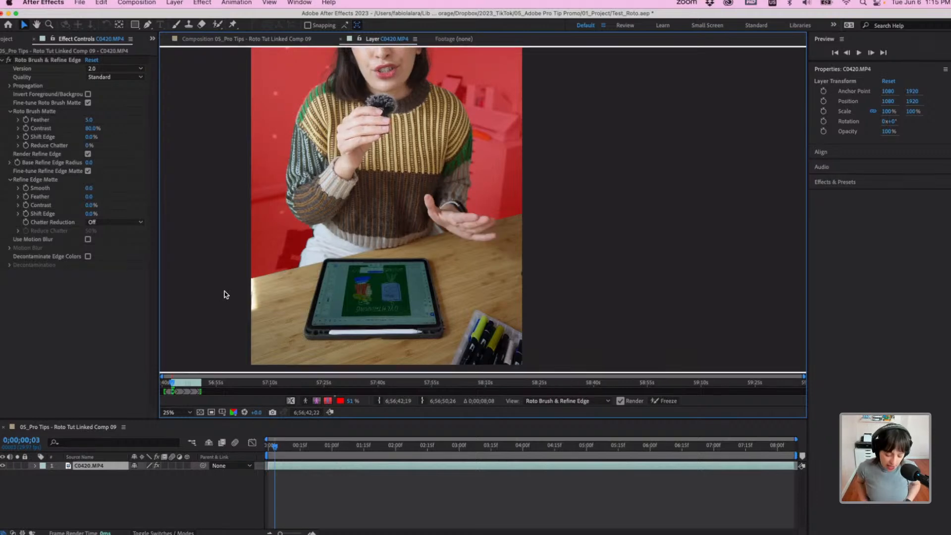
At frame 0;00;00;02, add the masked-out lowest finger back to the foreground with a Roto Brush stroke.
key("Page_Up")
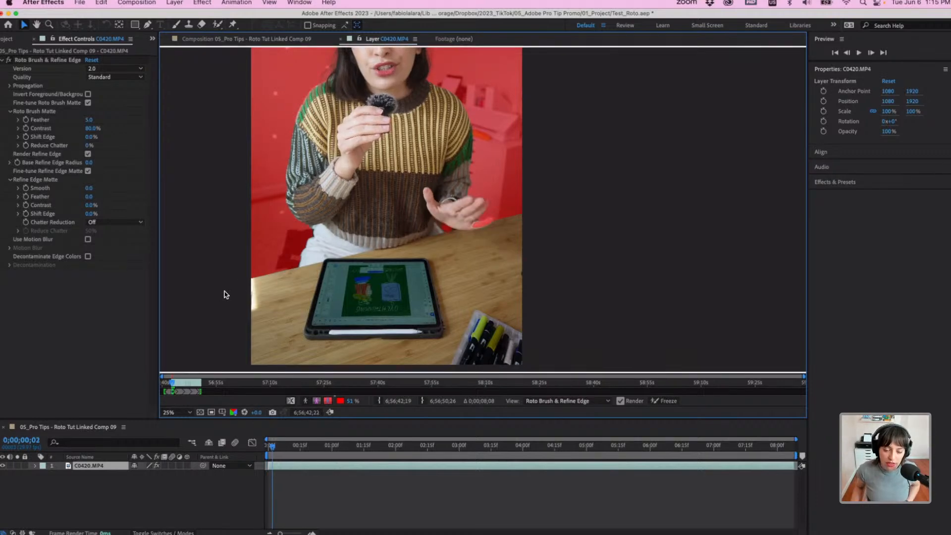
scroll(490, 223, "down", 1)
scroll(489, 223, "up", 5)
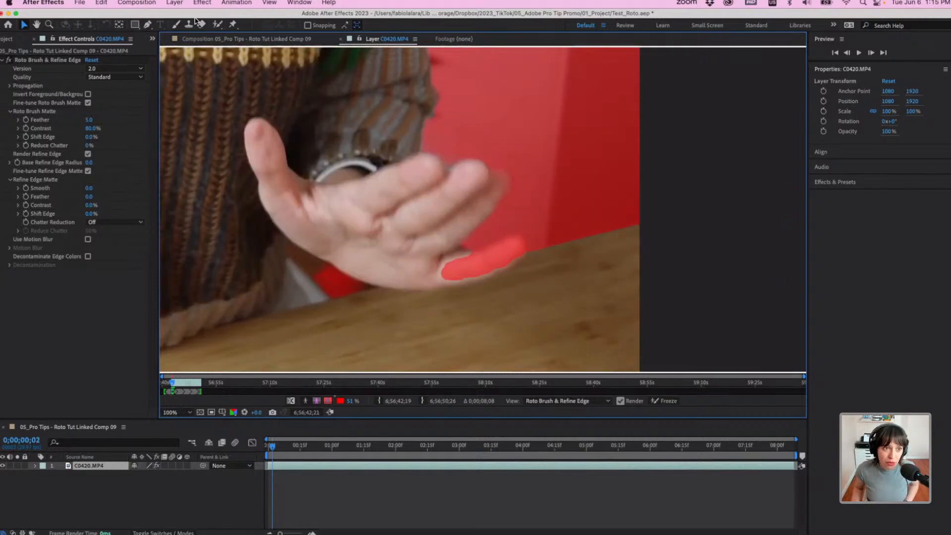
left_click_drag(217, 24, 242, 28)
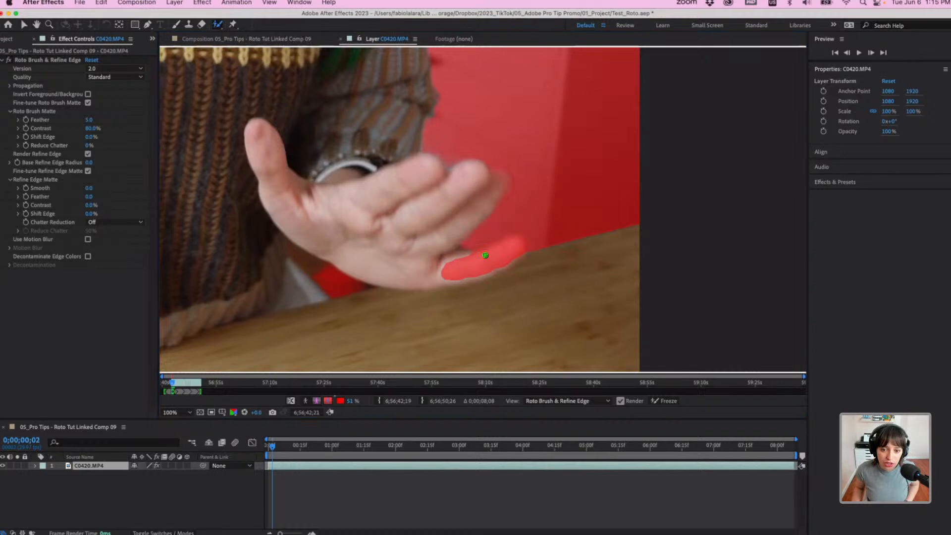
left_click_drag(513, 241, 432, 281)
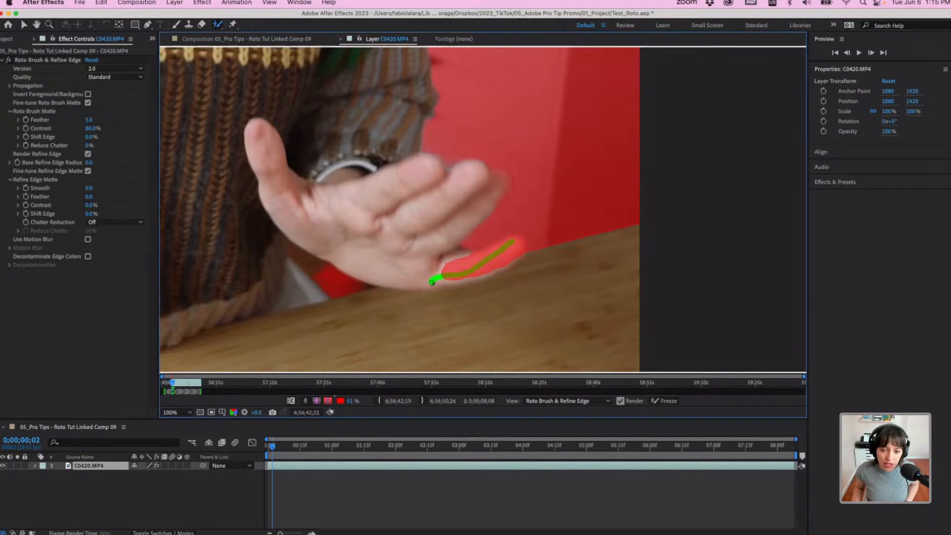
key("super+z")
left_click_drag(513, 241, 516, 266)
scroll(515, 267, "down", 4)
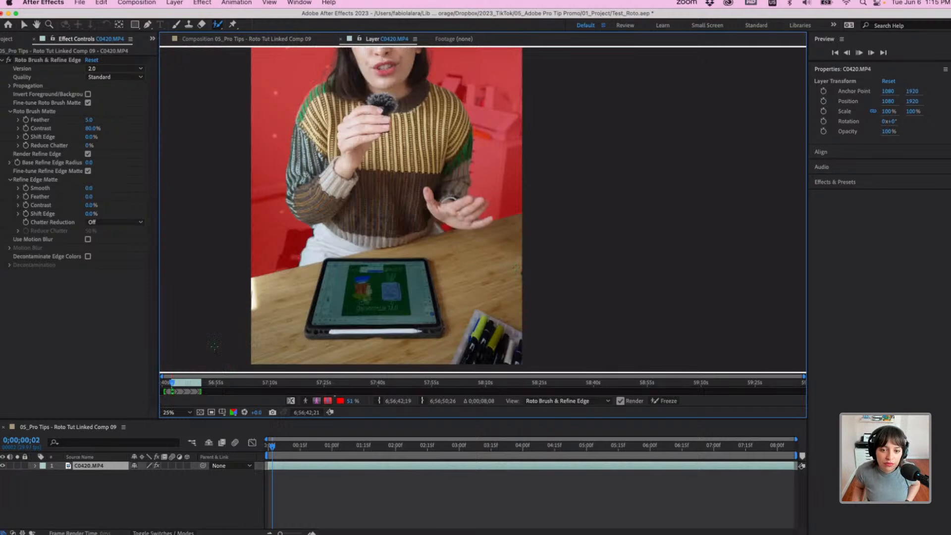
Play the clip from 0;00;00;02 to 0;00;00;12 and bring the woman's head and upper body into view.
left_click(24, 24)
key("space")
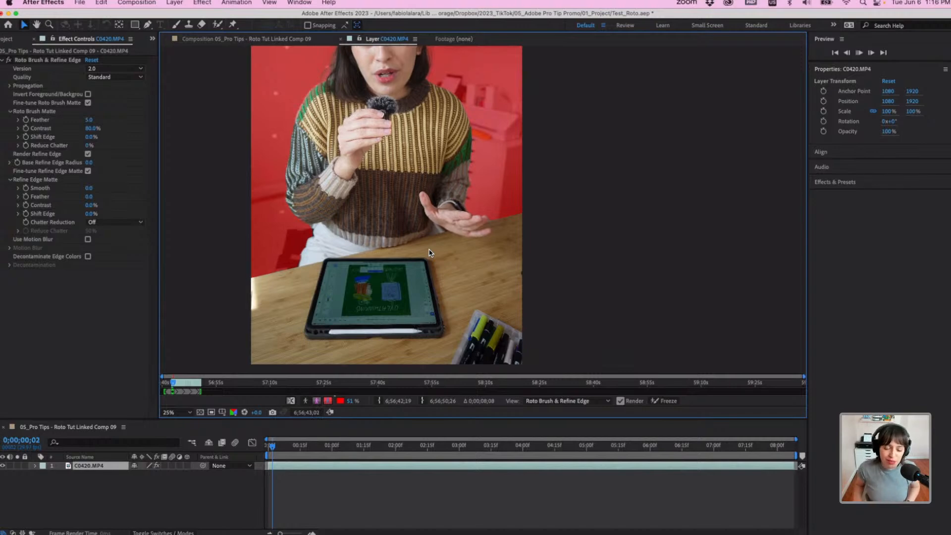
key("h")
left_click_drag(367, 157, 381, 249)
key("v")
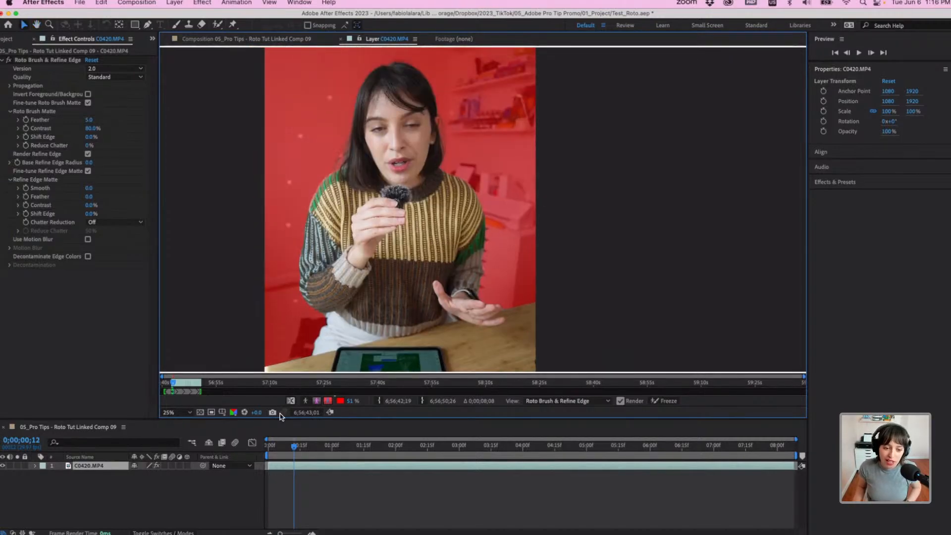
Compare the black-and-white alpha view with the red alpha overlay and examine the hand and sleeve edges up close.
left_click(306, 401)
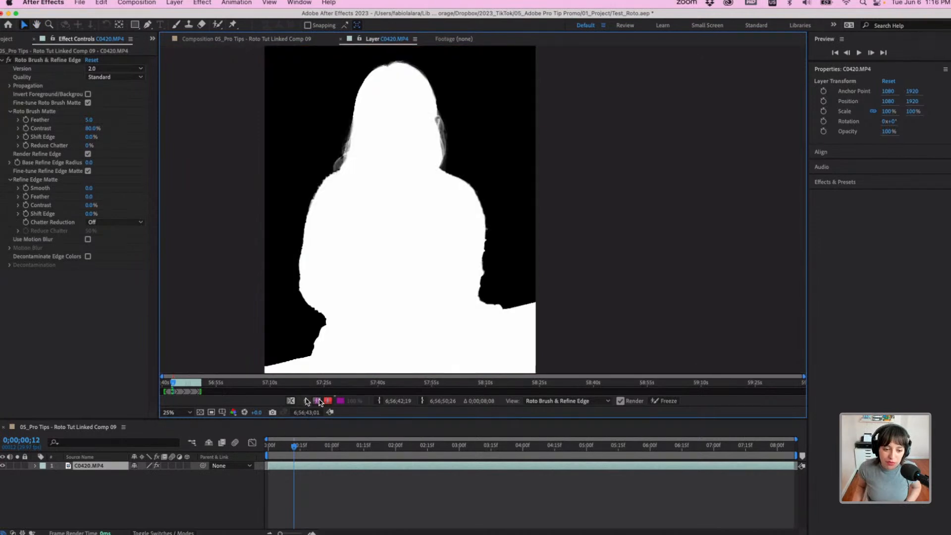
left_click(327, 401)
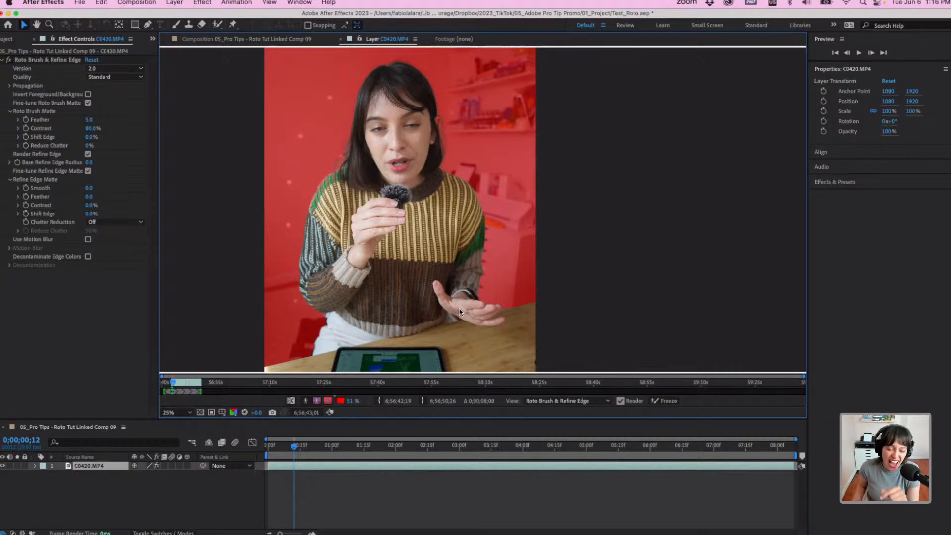
scroll(460, 312, "down", 2)
scroll(485, 257, "up", 6)
scroll(484, 257, "down", 4)
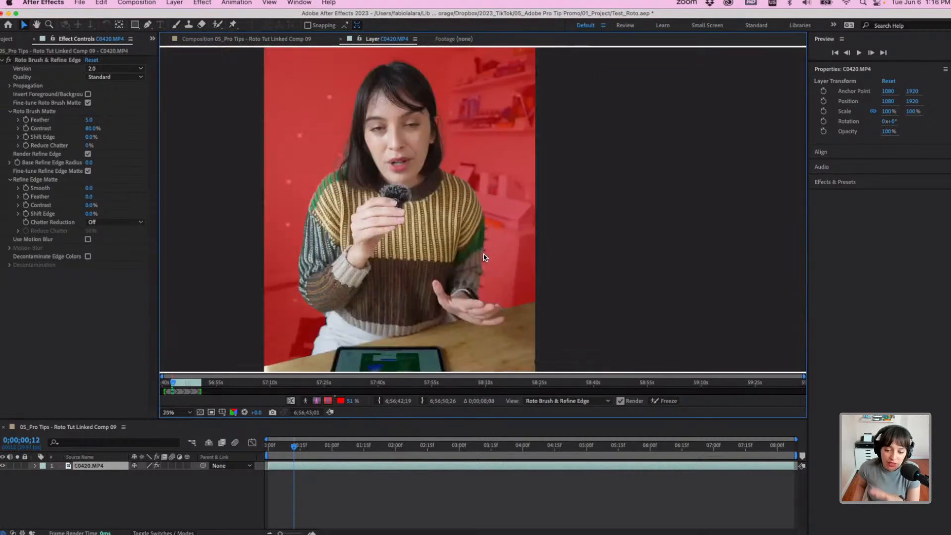
Freeze the Roto Brush & Refine Edge propagation and save the project.
left_click(659, 404)
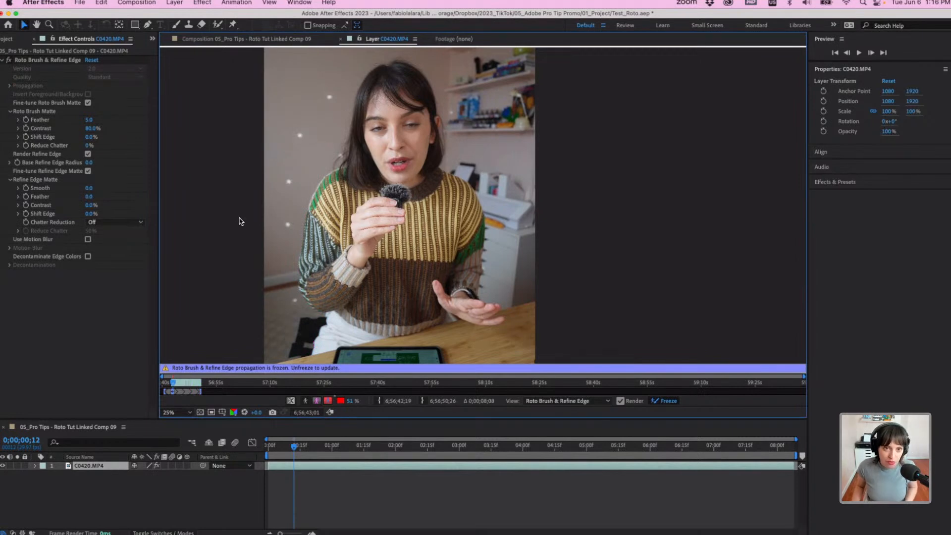
key("super+s")
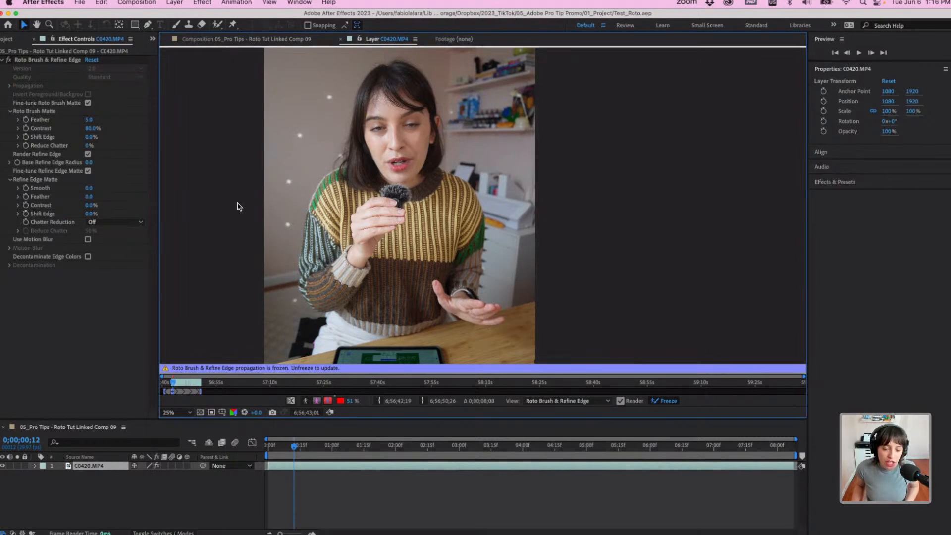
Switch to Premiere Pro, select the linked roto comp on V2 in Roto Seq - Start, and toggle track V1's output to check the cut-out.
mouse_move(580, 515)
mouse_move(515, 520)
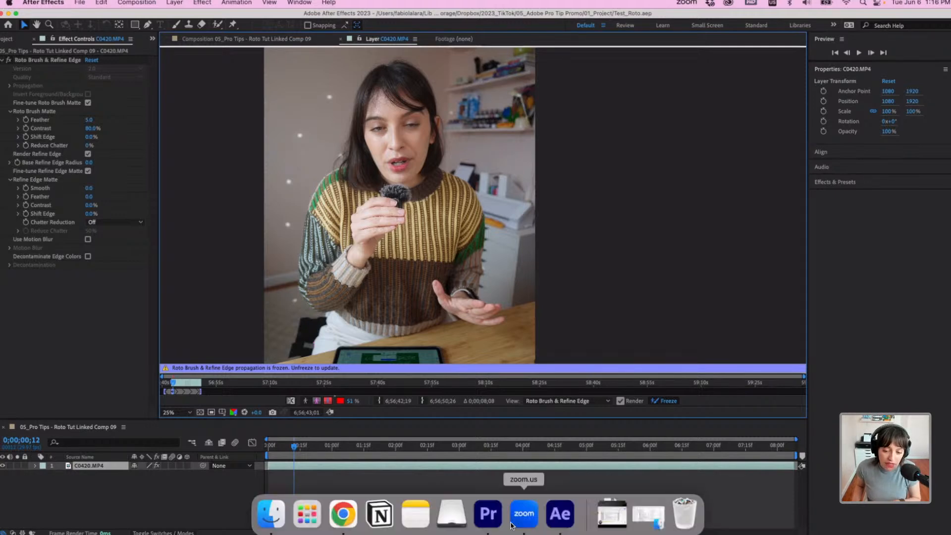
left_click(490, 513)
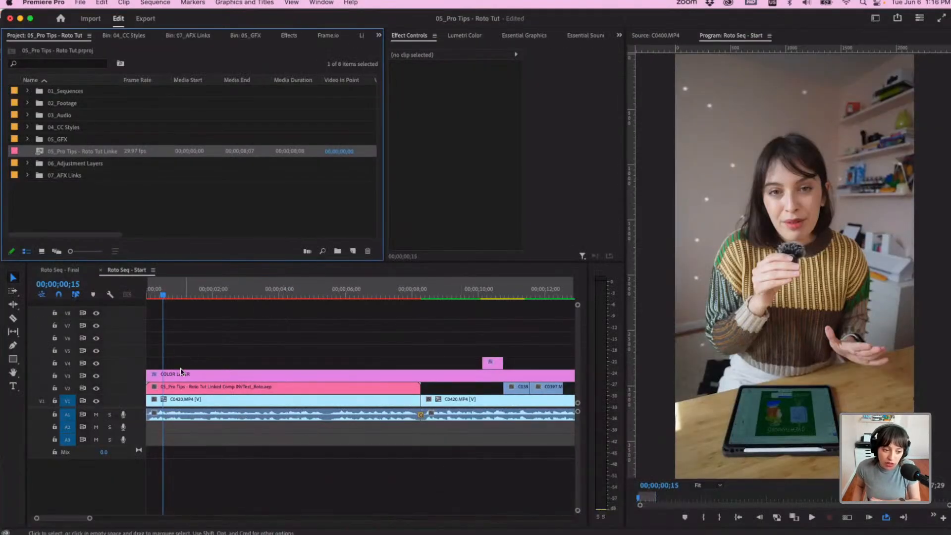
left_click(159, 388)
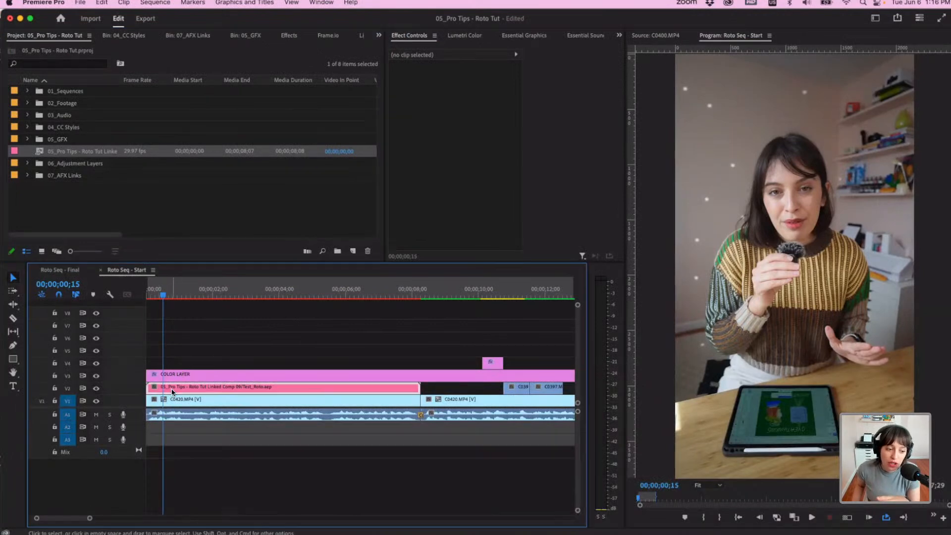
left_click(97, 401)
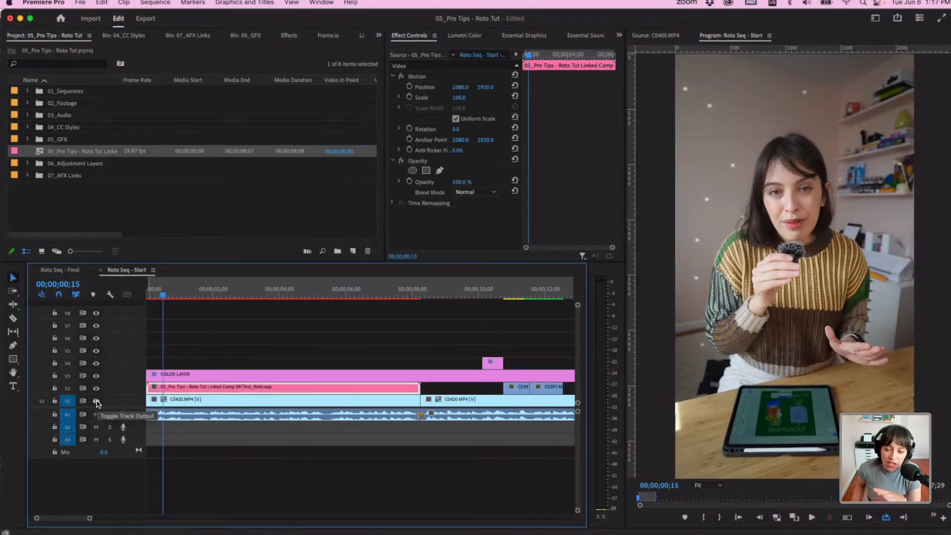
left_click(96, 401)
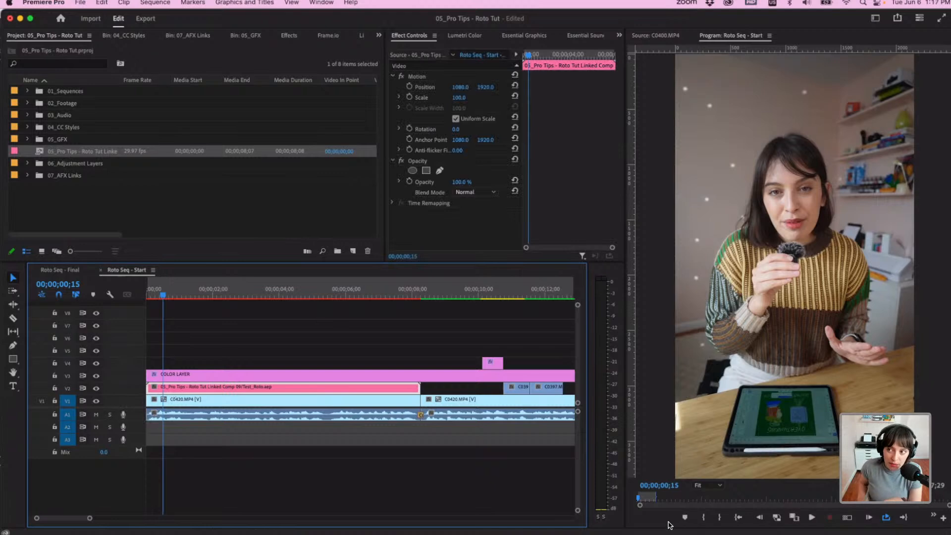
Open Roto Seq - Final, hide tracks V1 and V2, and view the isolated cut-out at 00;00;00;18 and 00;00;06;06.
left_click(67, 270)
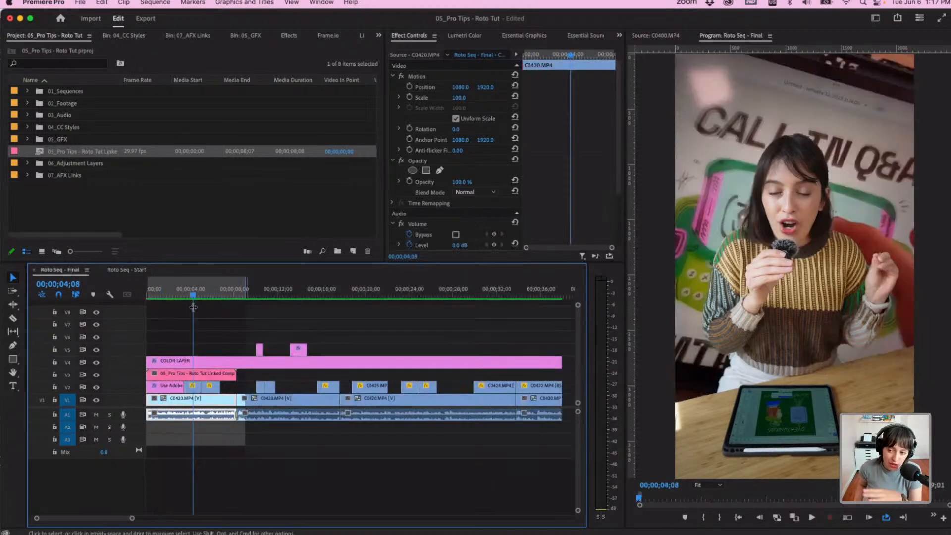
left_click(97, 387)
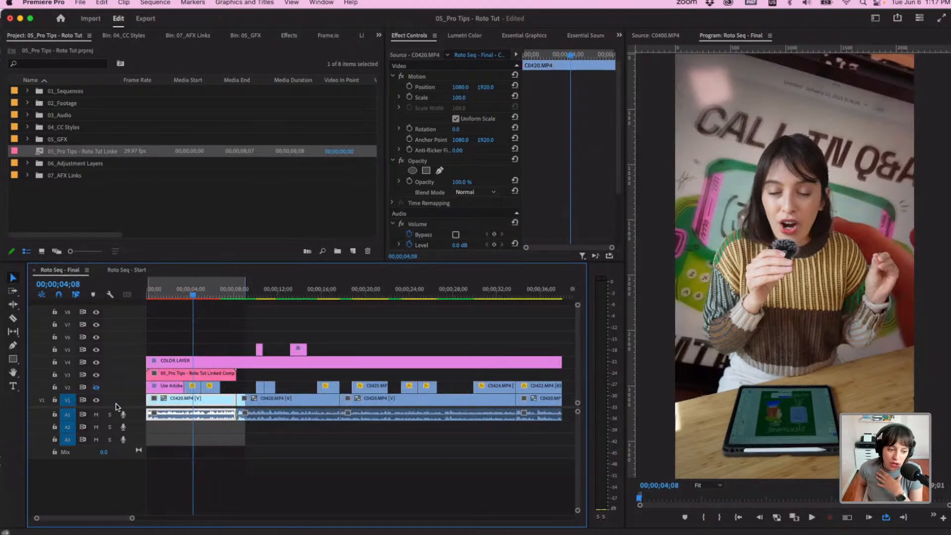
left_click(96, 400)
left_click_drag(174, 296, 153, 296)
left_click(154, 296)
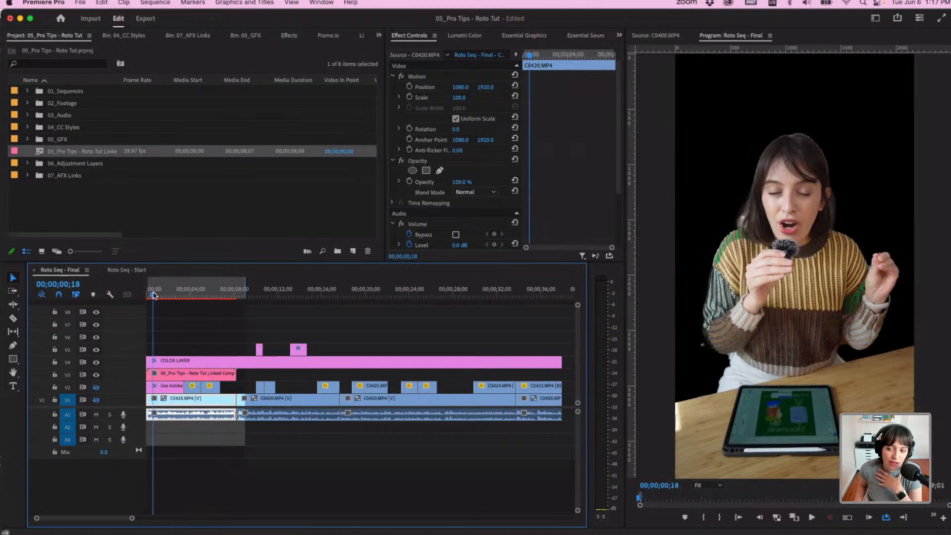
left_click(215, 296)
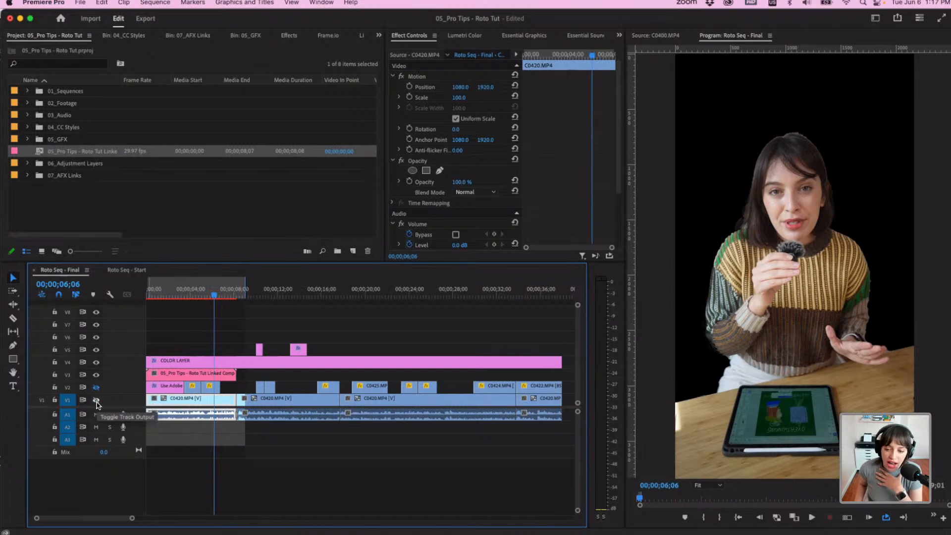
Select the linked roto comp on V3 and examine the isolated cut-out at 00;00;01;18, 00;00;05;09, 00;00;07;20 and 00;00;06;24.
left_click(560, 517)
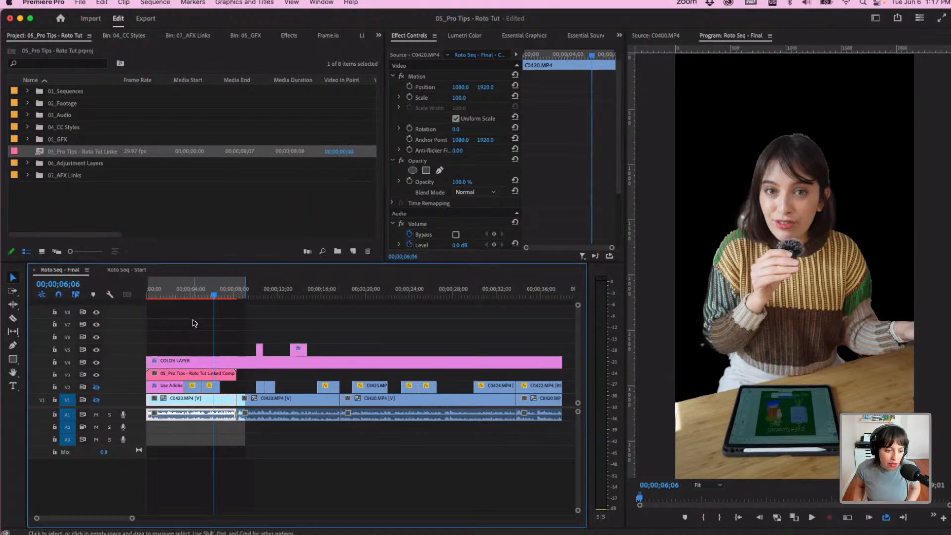
scroll(194, 323, "up", 5)
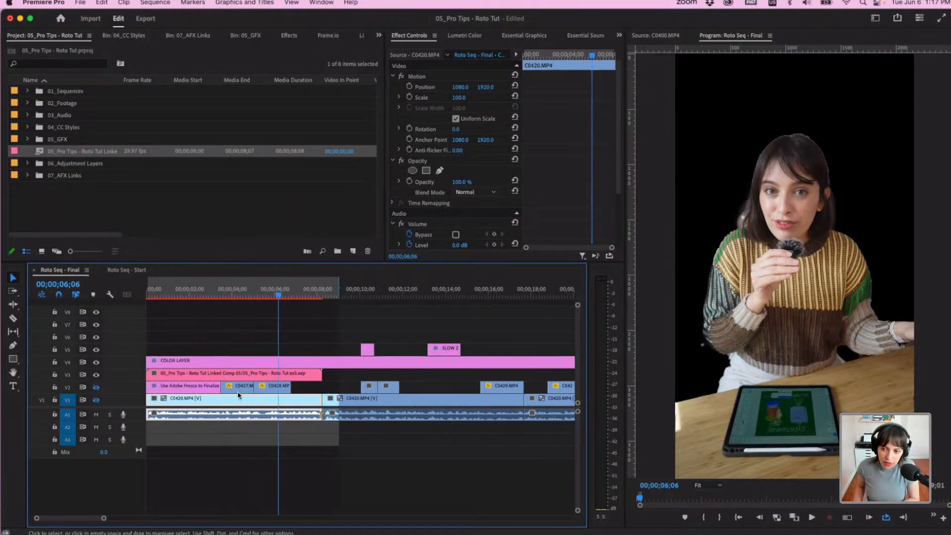
left_click(214, 375)
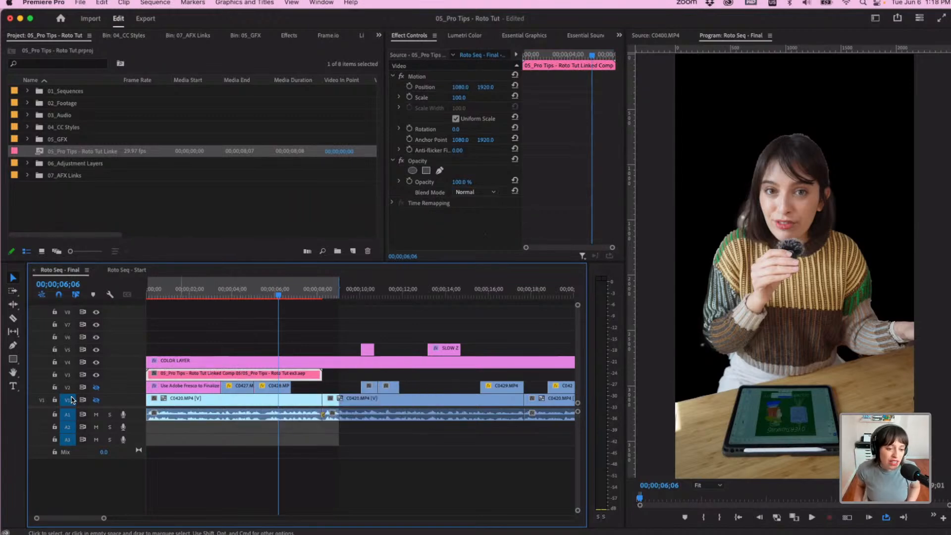
left_click(181, 289)
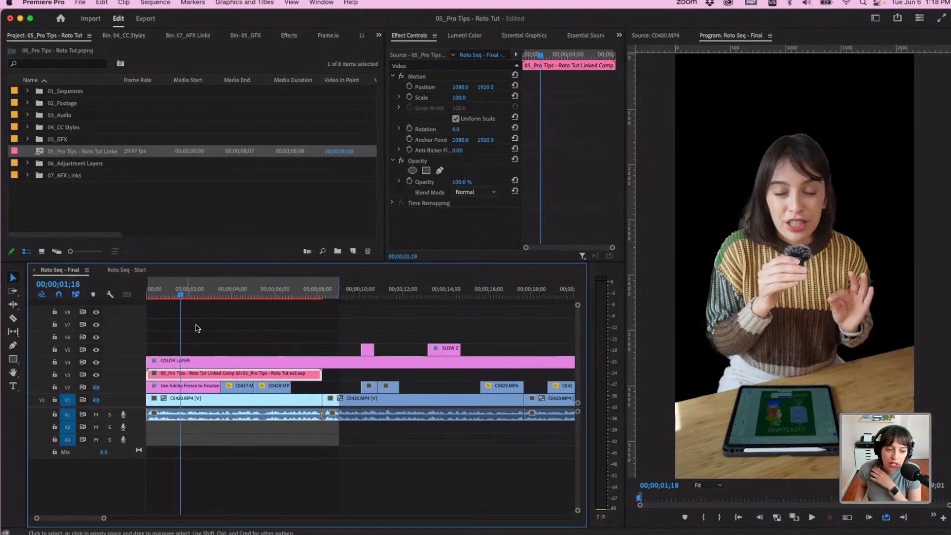
left_click(259, 293)
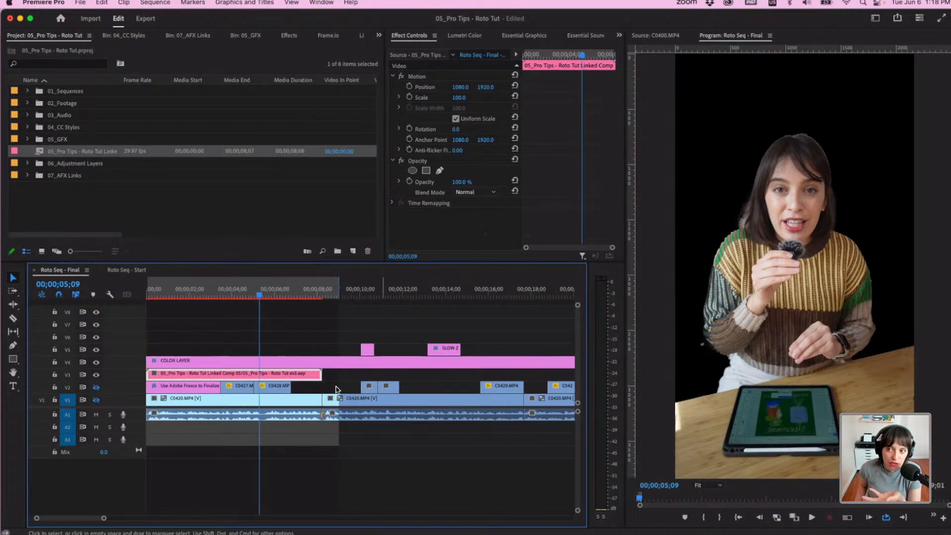
left_click(311, 290)
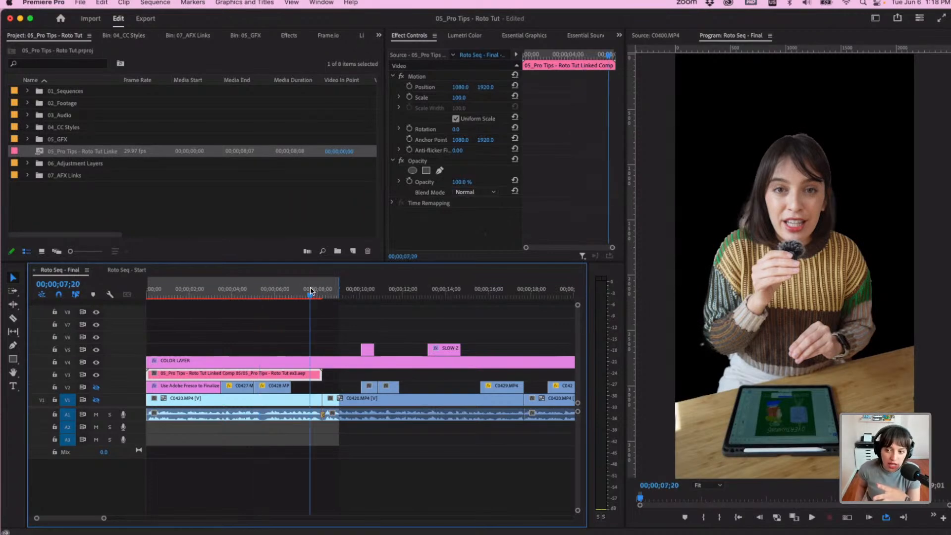
left_click_drag(311, 291, 292, 291)
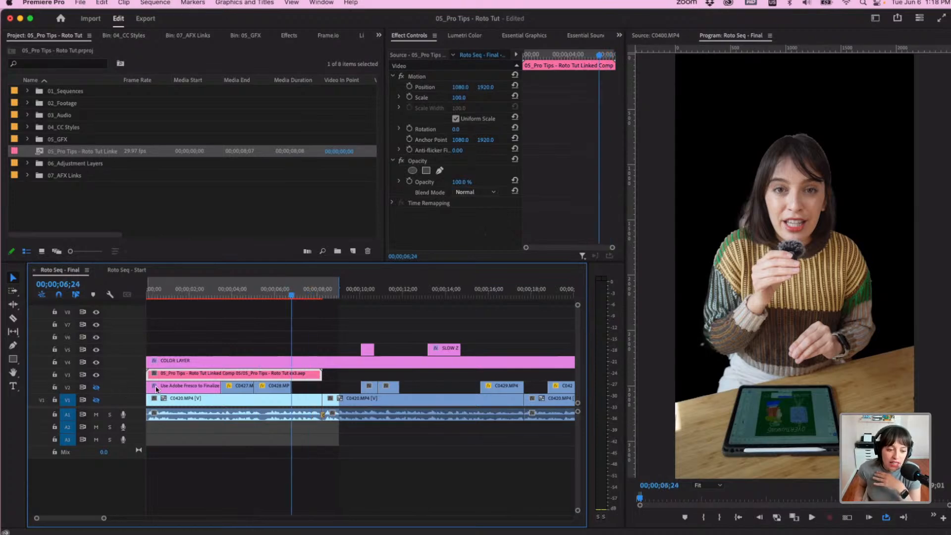
Show the footage on V1 again and mute audio track A1 while previewing the opening clip up to 00;00;06;29.
left_click(96, 400)
left_click_drag(206, 293, 152, 297)
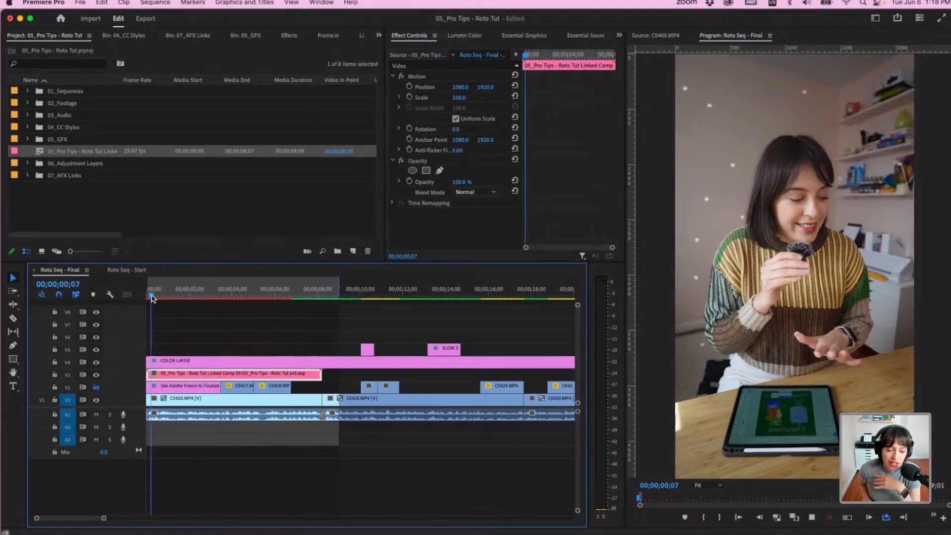
key("space")
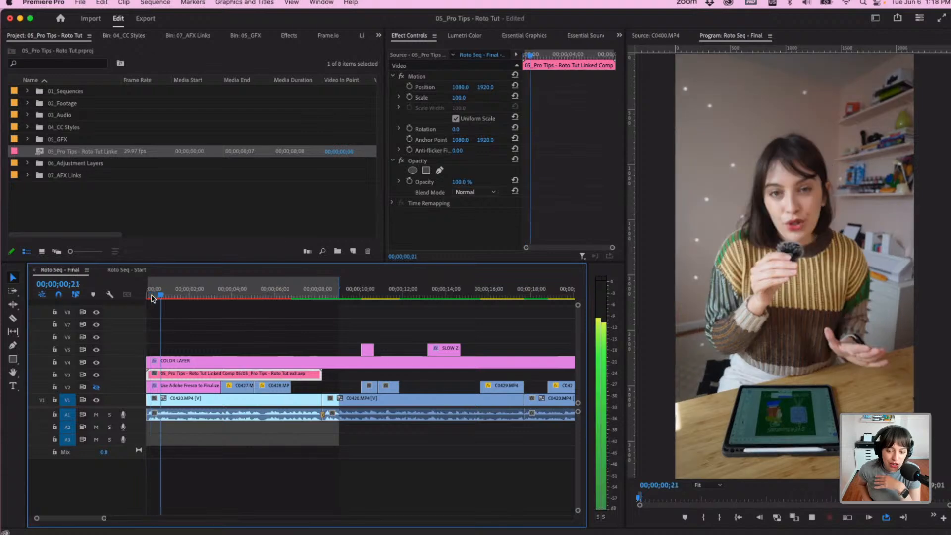
left_click(97, 415)
key("space")
key("space")
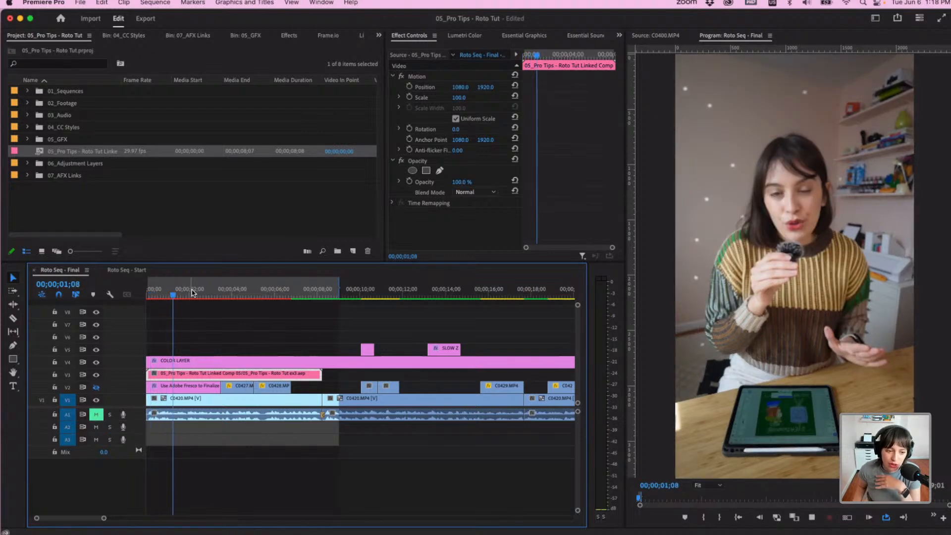
left_click(230, 294)
left_click_drag(267, 298, 294, 296)
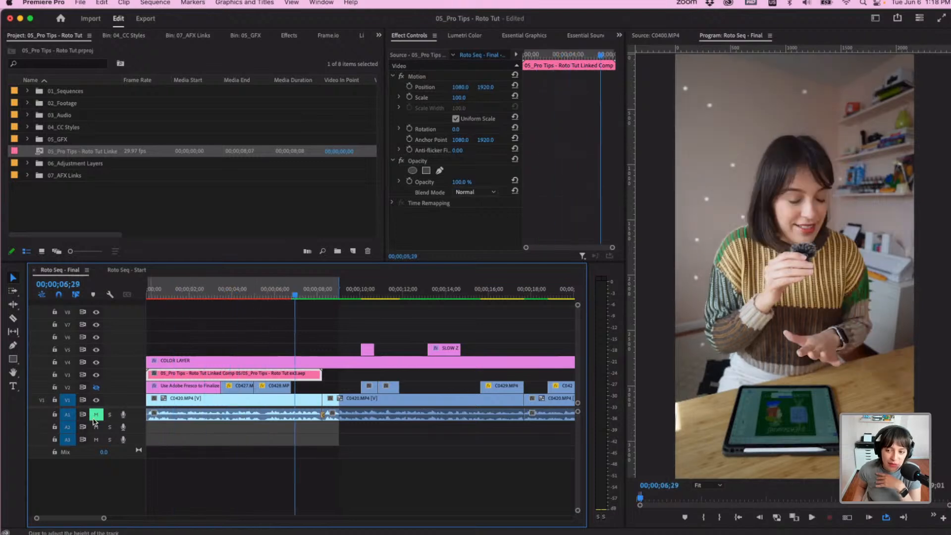
left_click(97, 414)
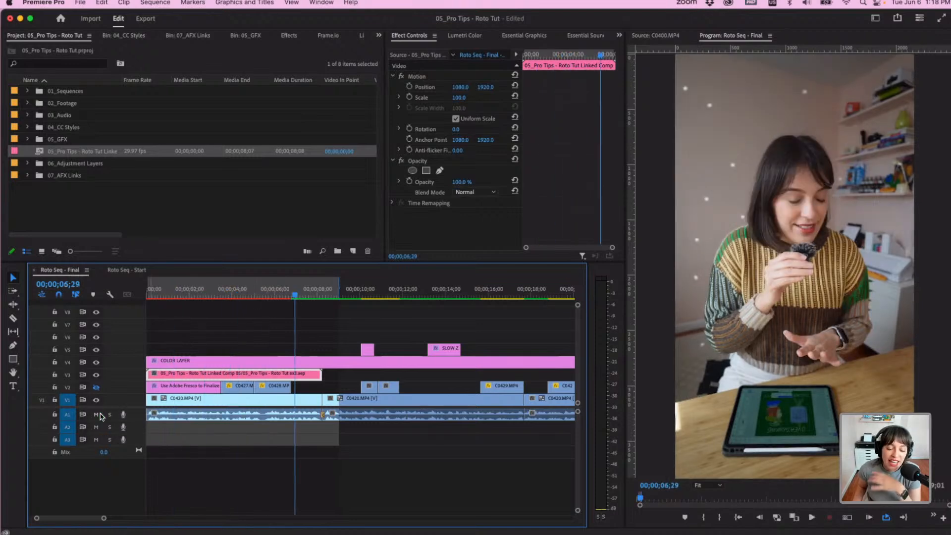
left_click(98, 415)
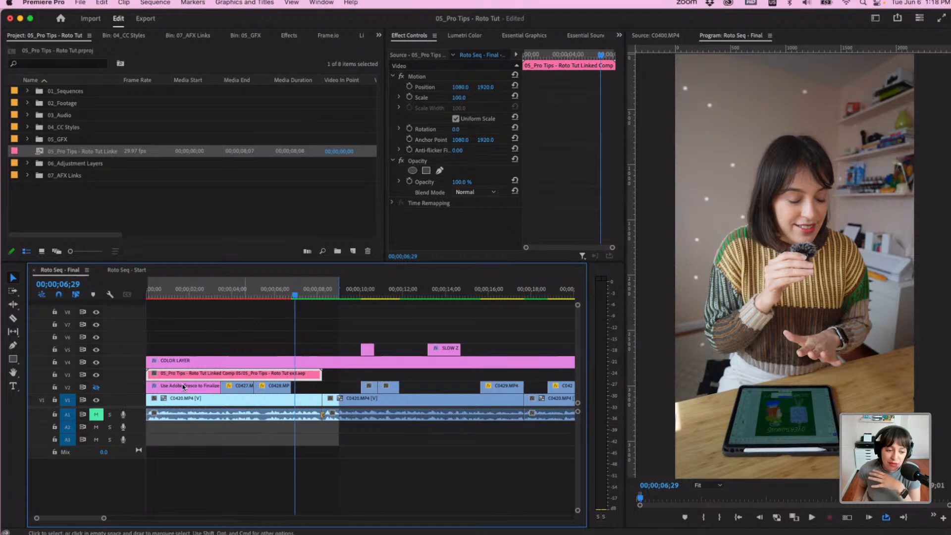
At 00;00;02;08, show track V2 again and select the "Use Adobe Fresco to Finalize Your Illustrations" title.
left_click(194, 294)
left_click(173, 386)
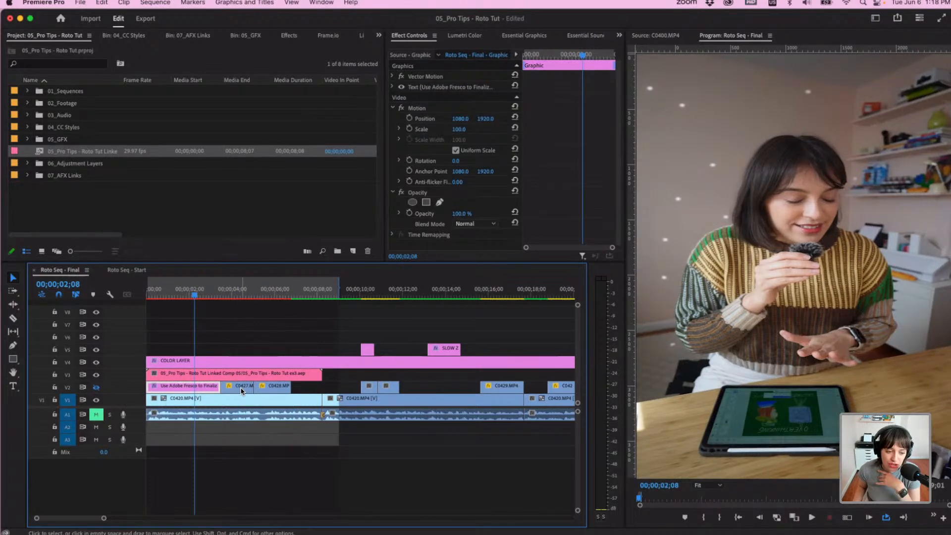
left_click(97, 388)
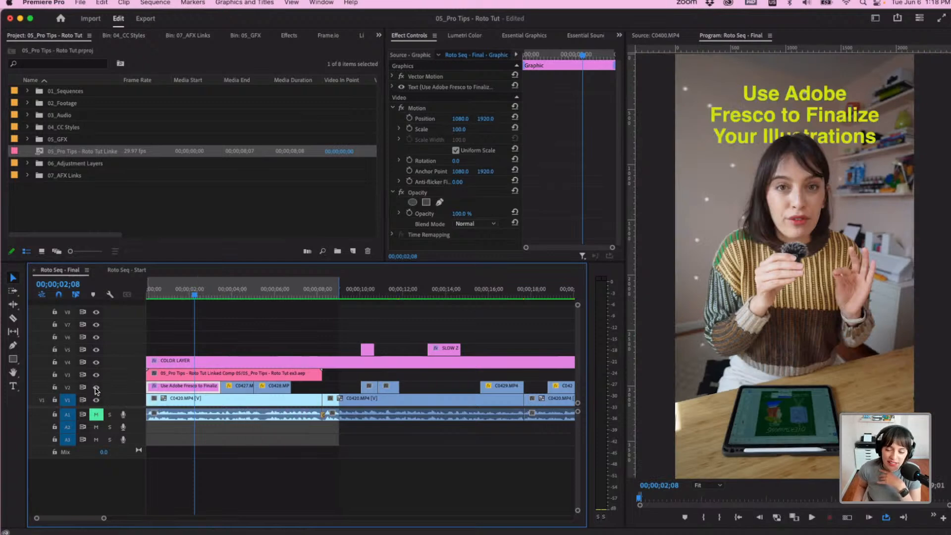
left_click(805, 123)
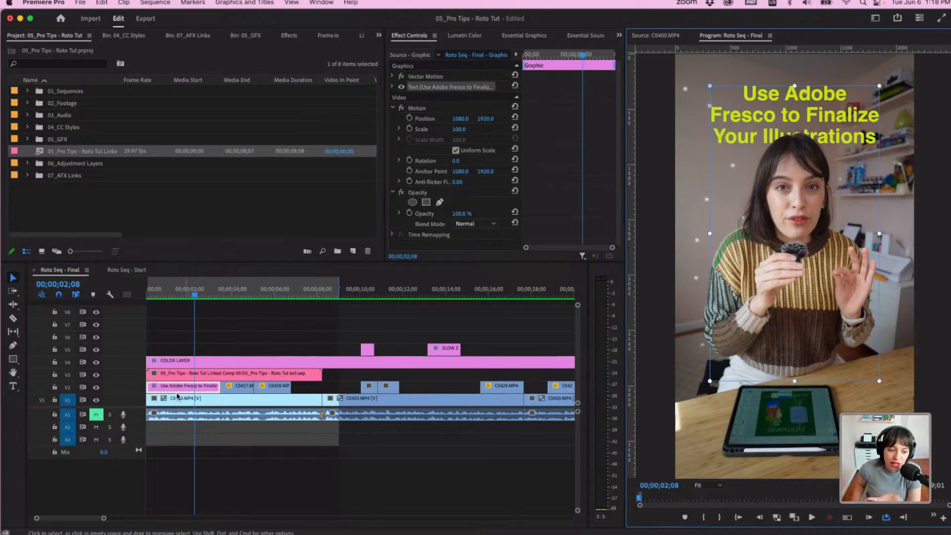
Try placing the title graphic on V5, above the color layer and the rotoscoped clip.
left_click_drag(179, 393, 180, 350)
left_click(796, 157)
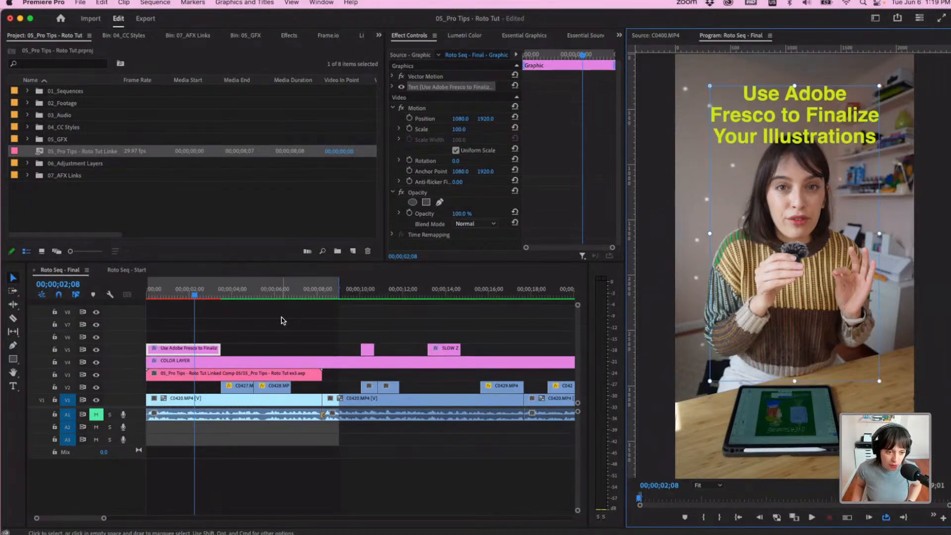
left_click(282, 320)
left_click(127, 269)
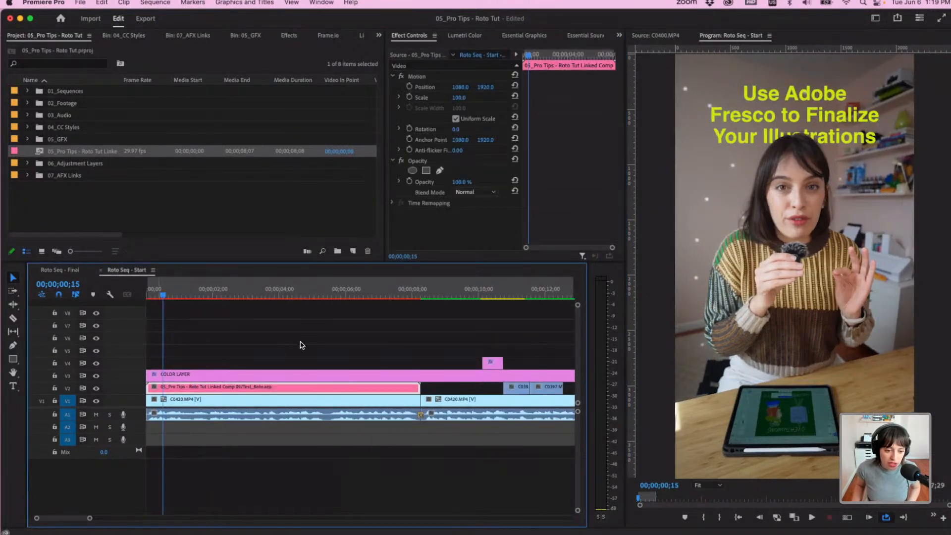
left_click(70, 271)
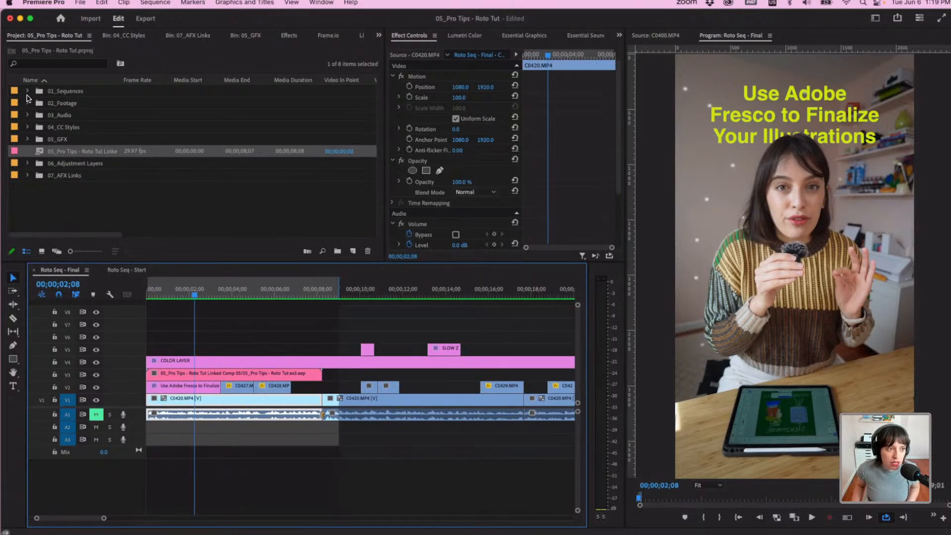
Duplicate the Roto Seq - Final sequence in the 01_Sequences bin and rename the copy "Roto - Play".
left_click(27, 92)
left_click(59, 116)
left_click(59, 103)
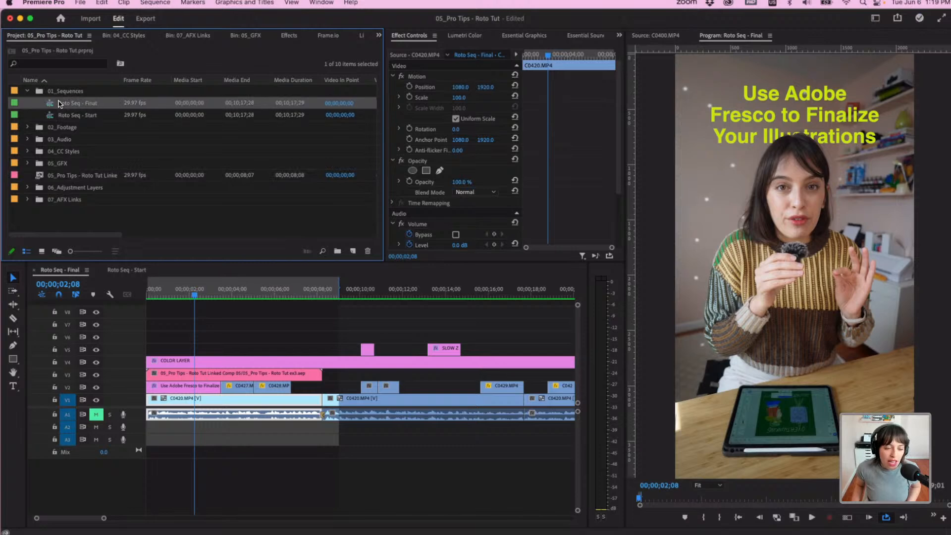
right_click(62, 106)
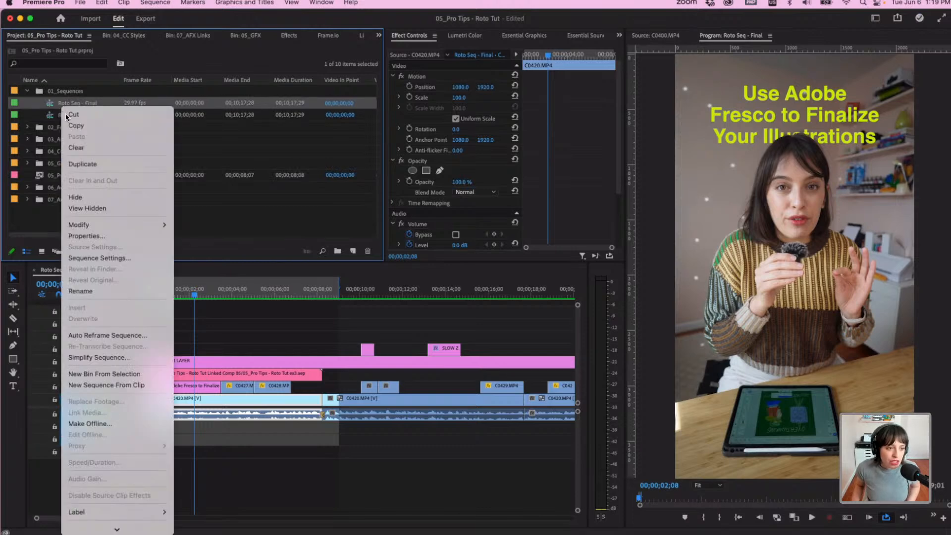
left_click(103, 167)
left_click(92, 110)
type("Roto")
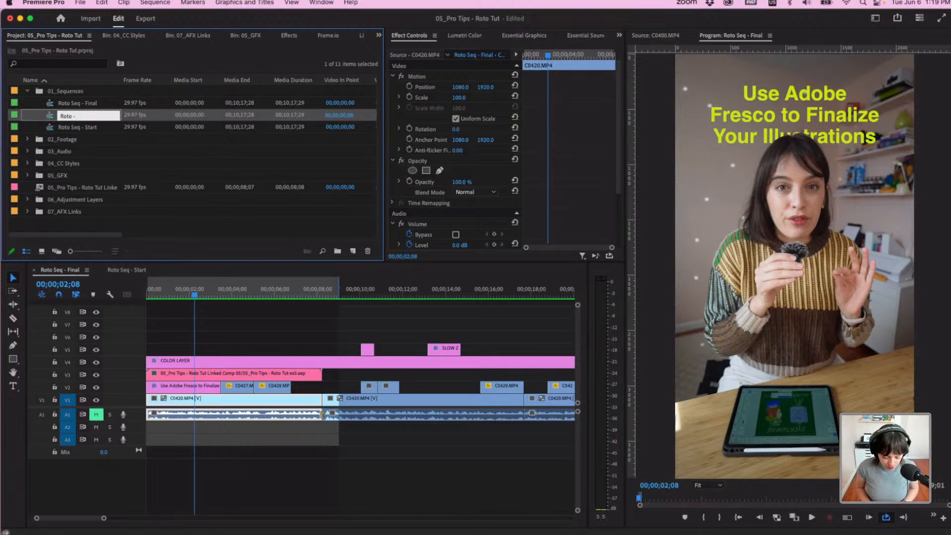
type(" - Play")
key("Tab")
Open the Roto - Play sequence and move the title graphic and the C0427 and C0428 clips from V2 to V7, past the opening clip.
left_click(49, 116)
double_click(50, 117)
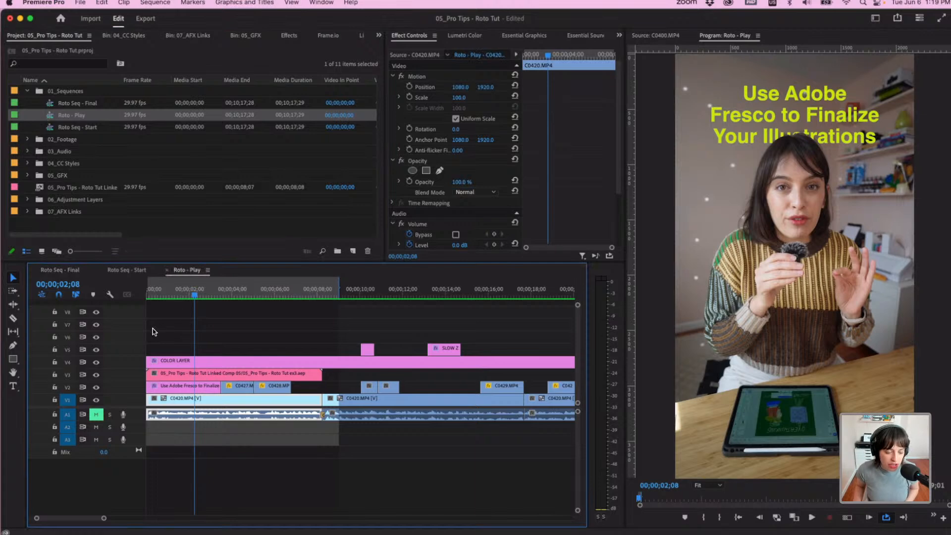
left_click(188, 387)
left_click_drag(188, 387, 423, 342)
left_click_drag(211, 381, 501, 329)
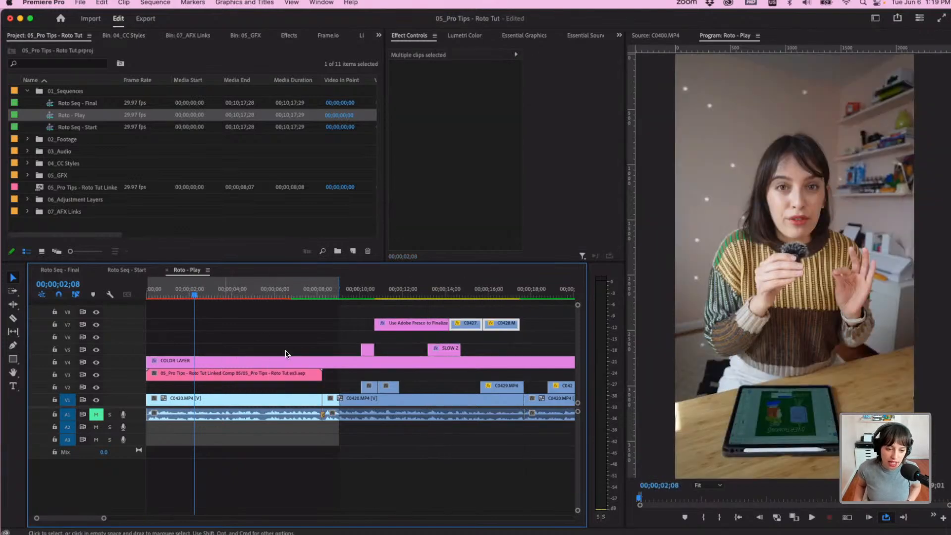
Place the title graphic on V2 across 00;00;02;08, between the C0420 footage on V1 and the rotoscoped clip on V3.
key("super+z")
key("super+z")
key("super+z")
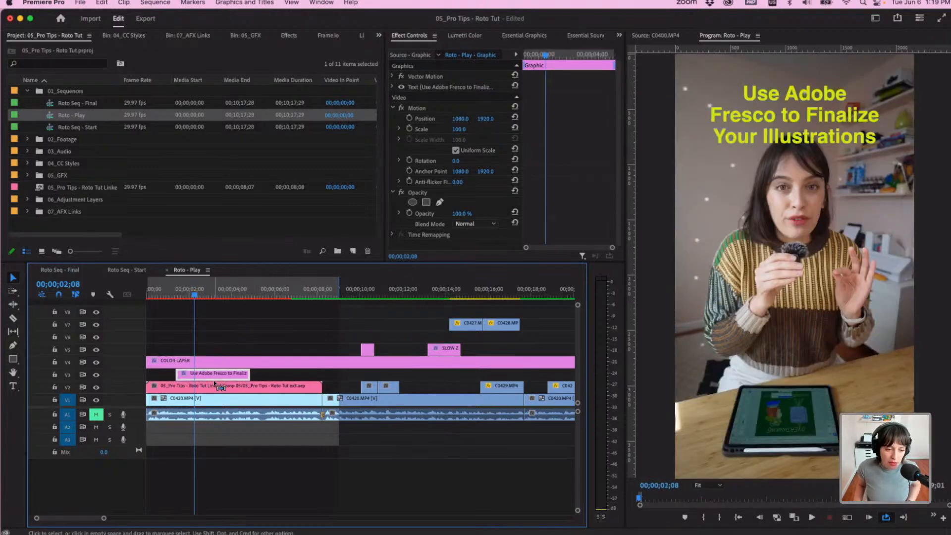
key("super+shift+z")
key("super+shift+z")
left_click_drag(384, 324, 205, 391)
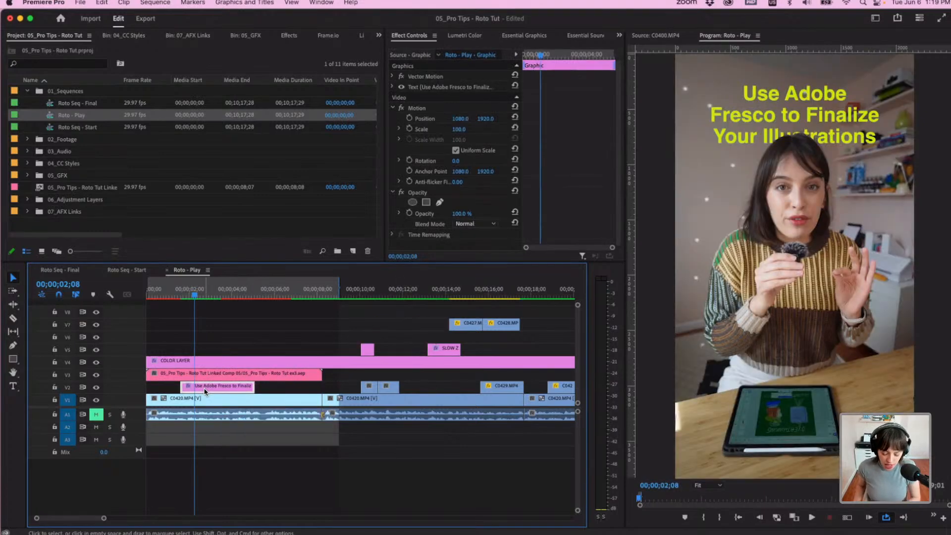
Delete the existing title graphic and create a text box over the upper half of the frame reading "Helloooooo".
key("Delete")
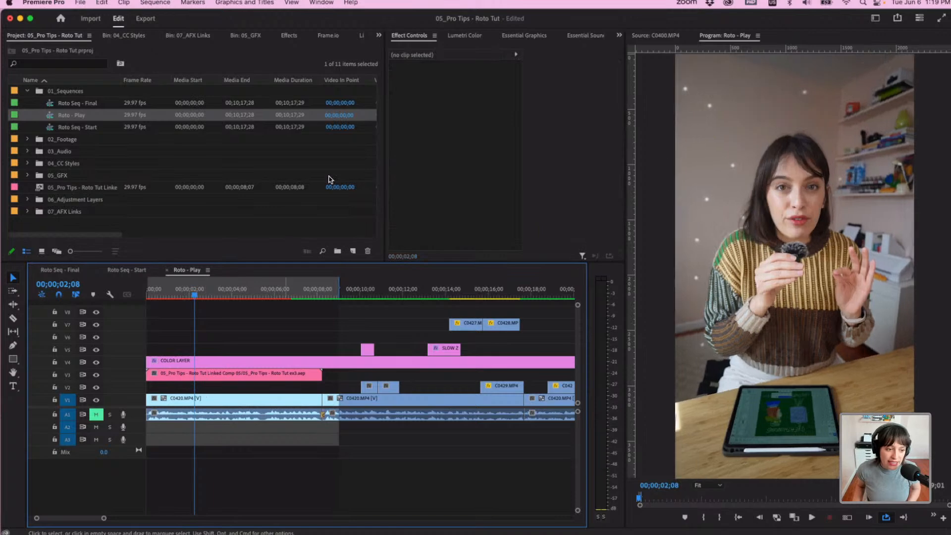
left_click(13, 386)
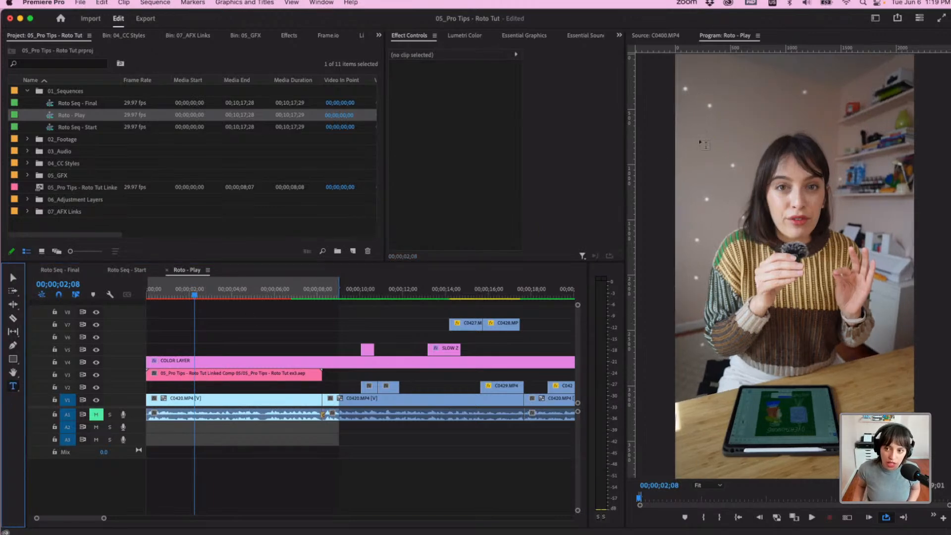
left_click_drag(698, 99, 895, 297)
type("Hel")
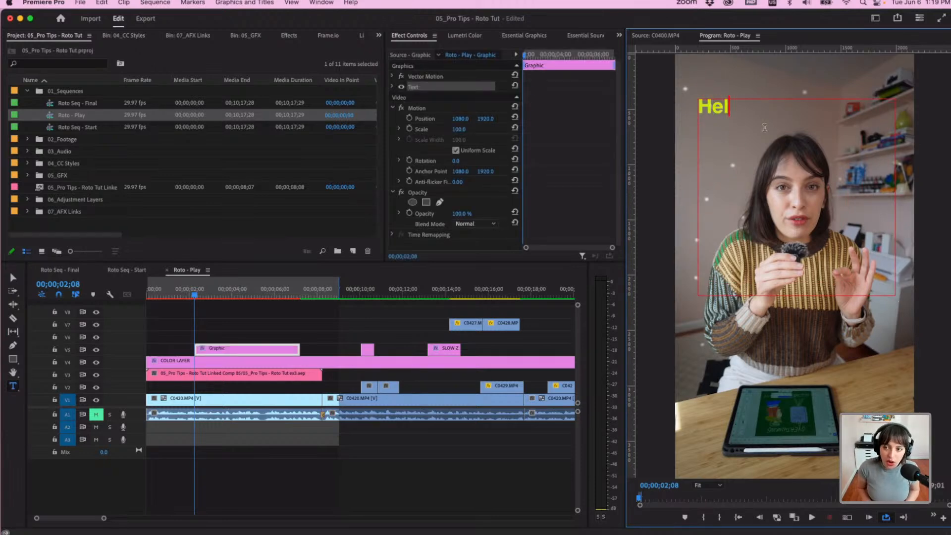
type("loooooo")
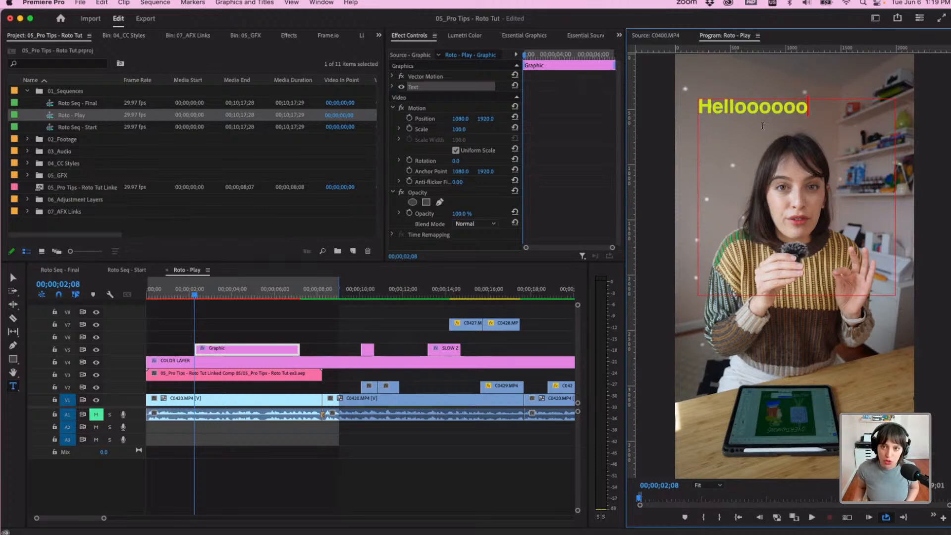
Set the font size of the whole "Helloooooo" title to 400.
left_click(541, 40)
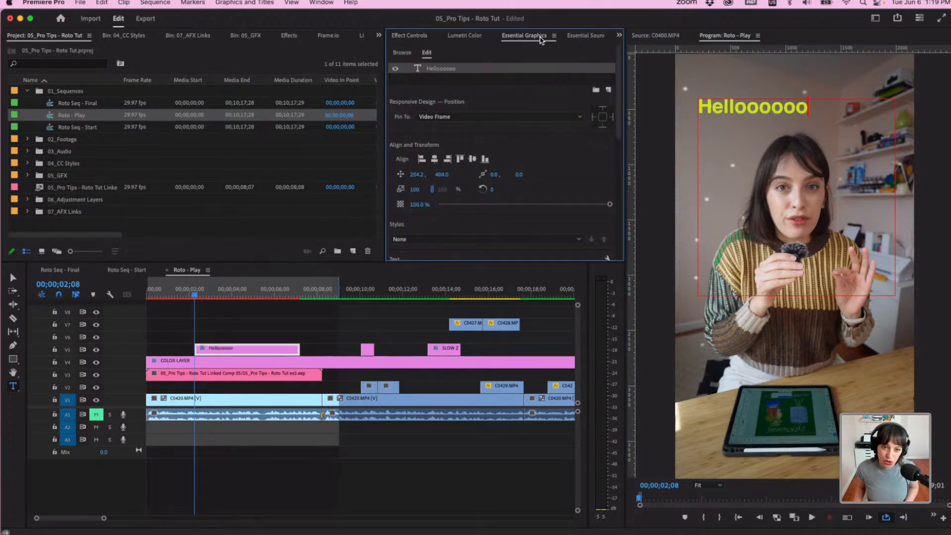
double_click(710, 138)
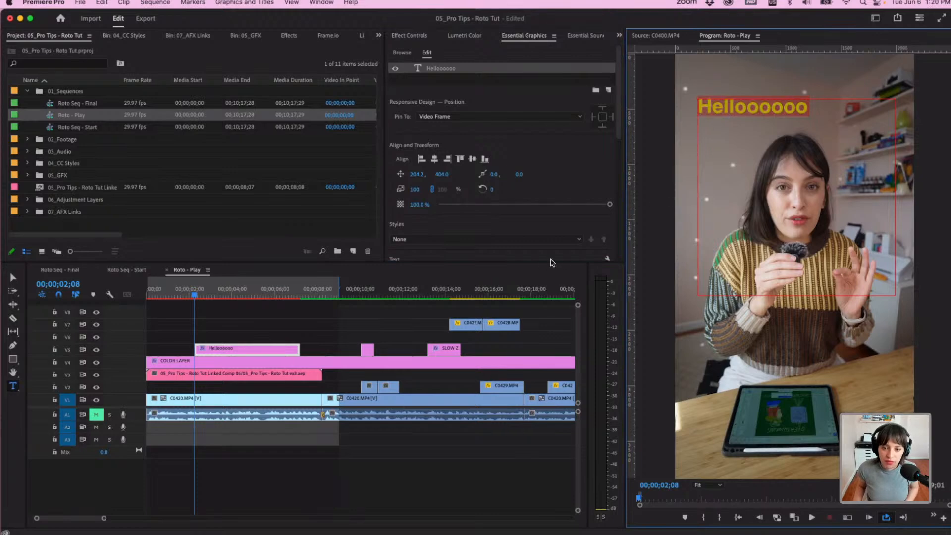
left_click_drag(552, 261, 549, 338)
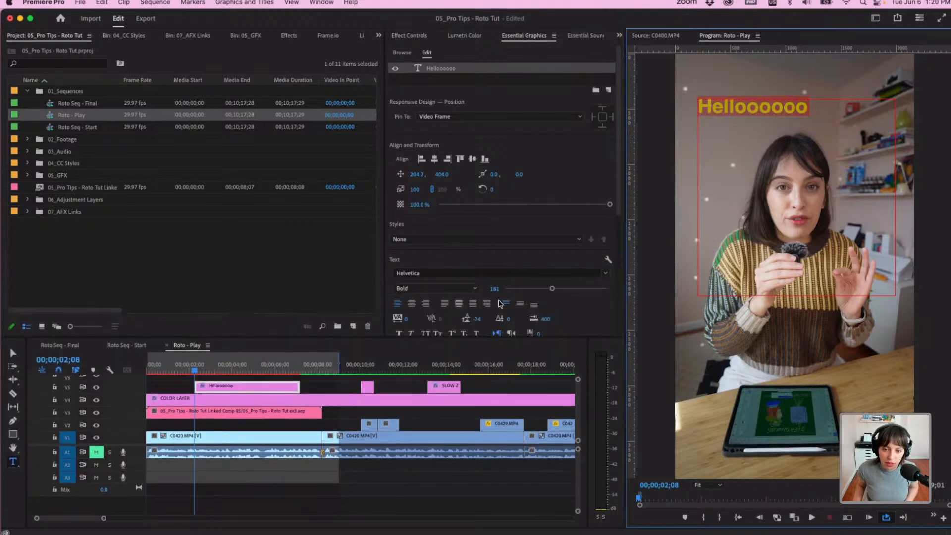
left_click_drag(553, 290, 633, 293)
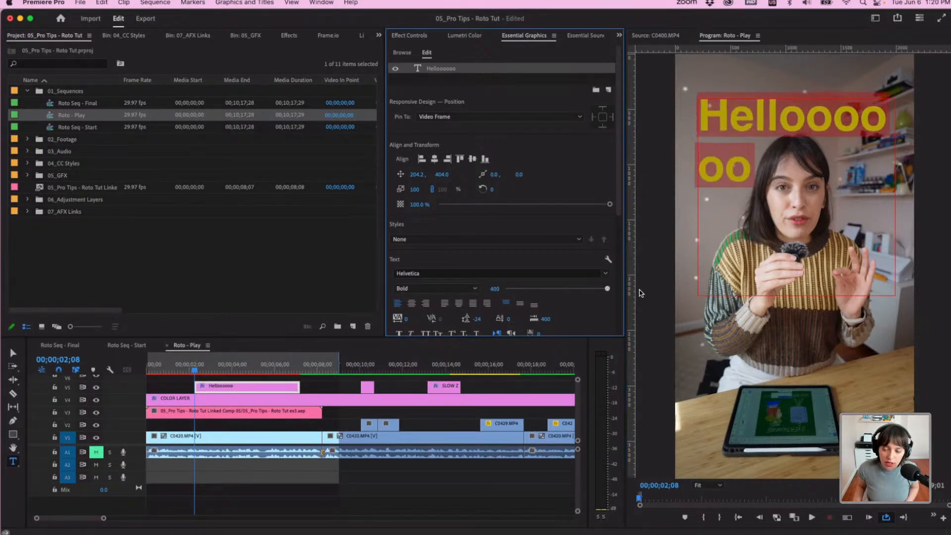
Change the title's text to "HellooooFriends!!" and move the graphic to V2, beneath the rotoscoped clip.
left_click(767, 162)
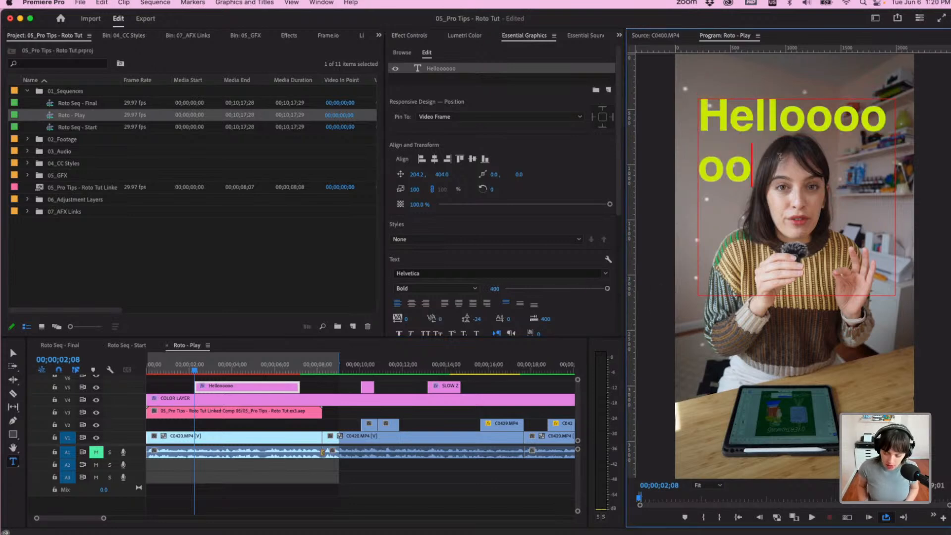
key("BackSpace")
key("BackSpace")
type("Friends!!")
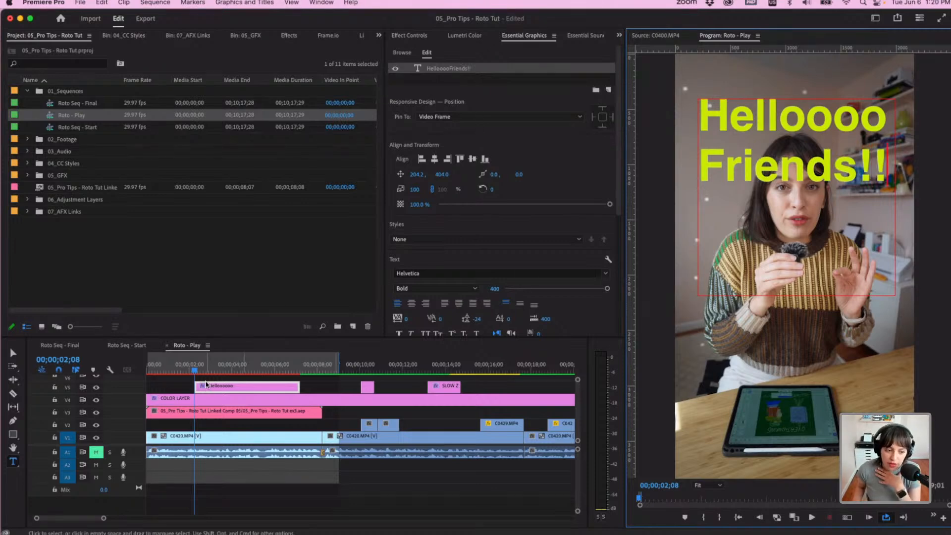
left_click(233, 390)
left_click_drag(210, 425, 204, 428)
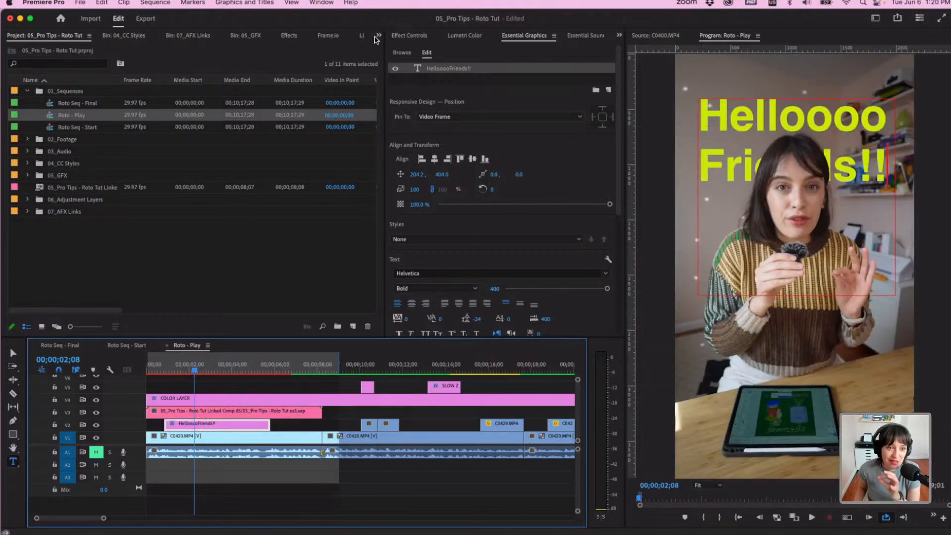
Apply the Wipe video transition to both the start and the end of the title graphic on V2.
left_click(401, 36)
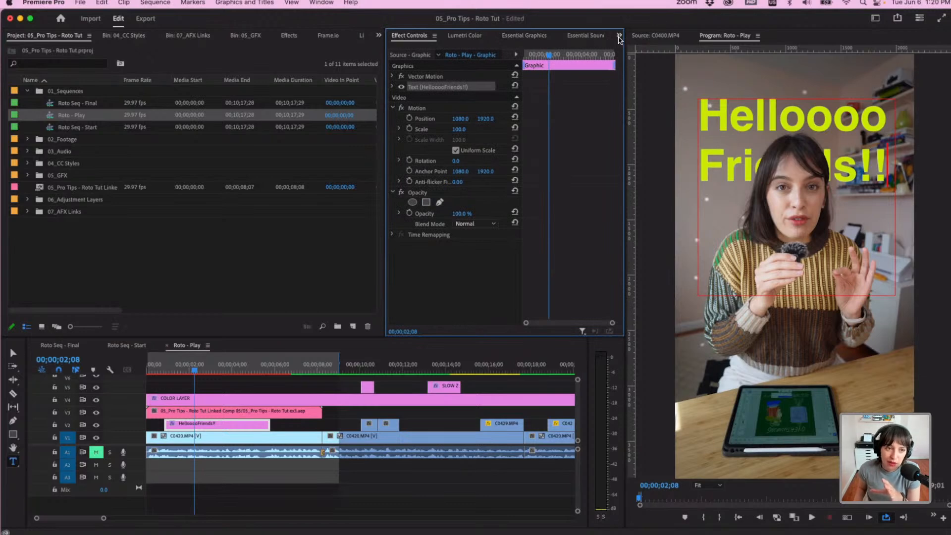
left_click(289, 36)
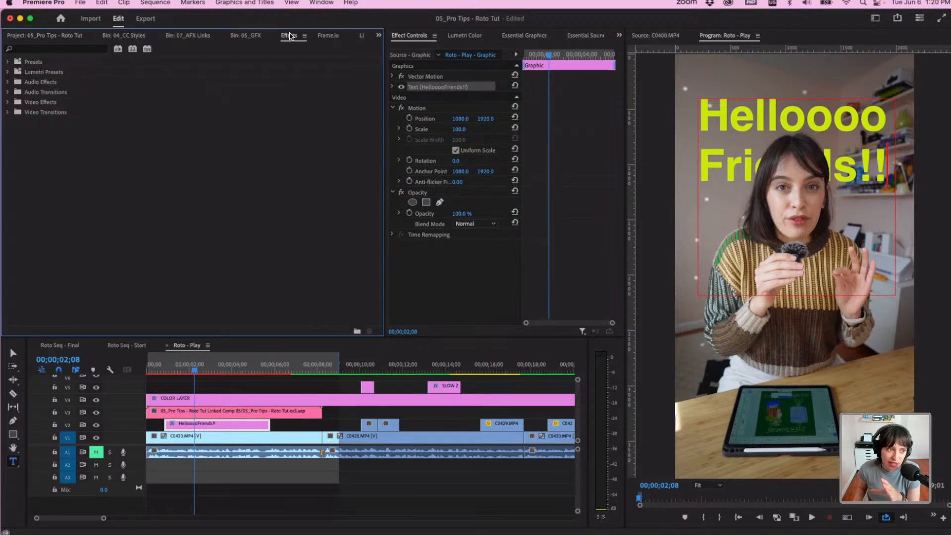
left_click(8, 102)
left_click(7, 102)
left_click(7, 113)
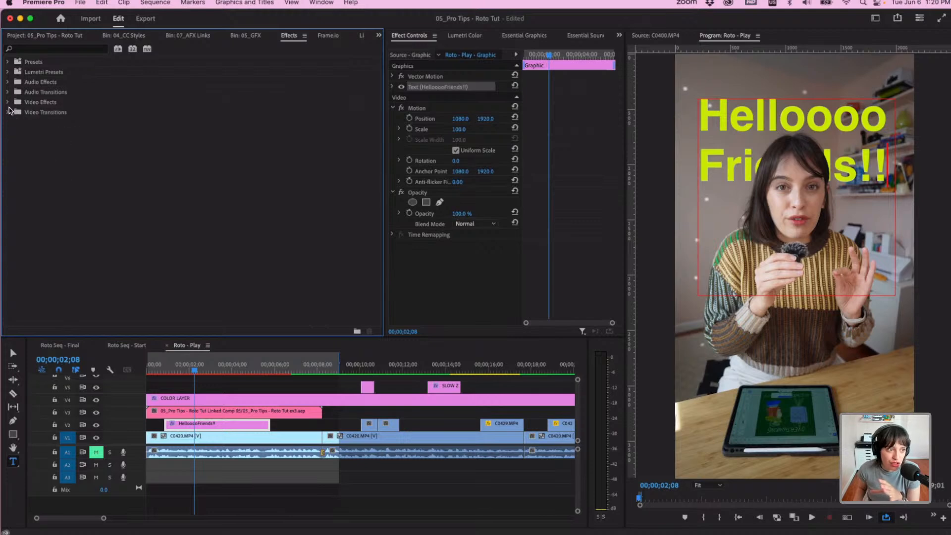
left_click(13, 183)
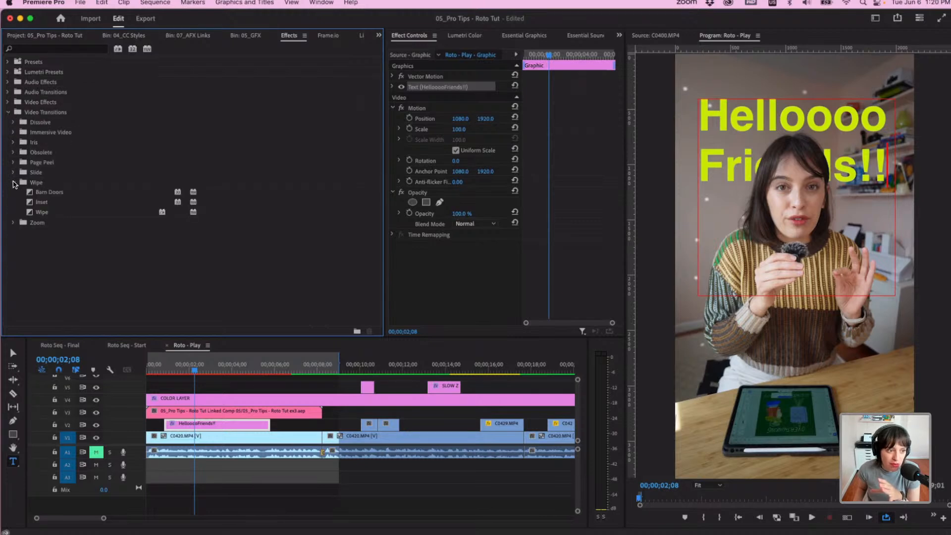
left_click_drag(51, 214, 172, 429)
left_click_drag(235, 389, 267, 425)
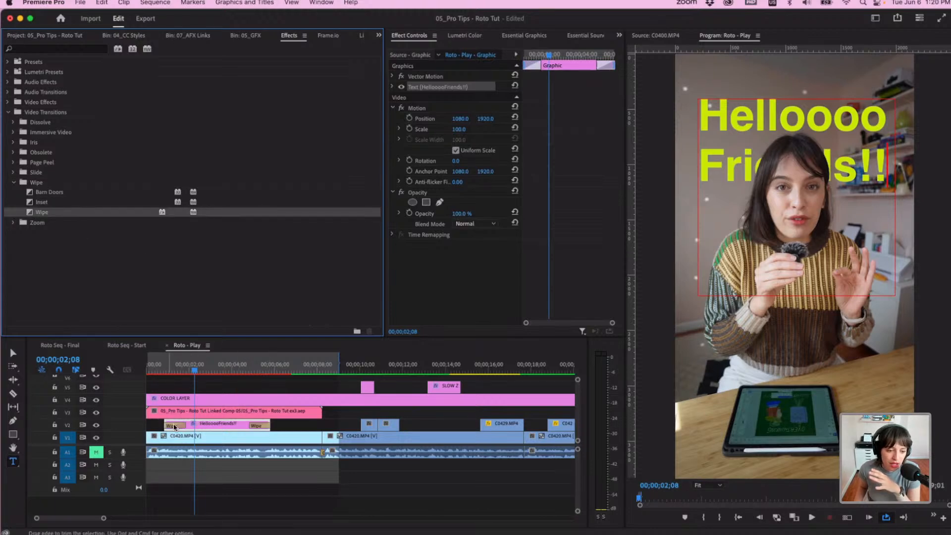
Move the title graphic to the start of the sequence on V2 and play the sequence from the beginning.
left_click_drag(224, 431, 205, 429)
left_click(148, 370)
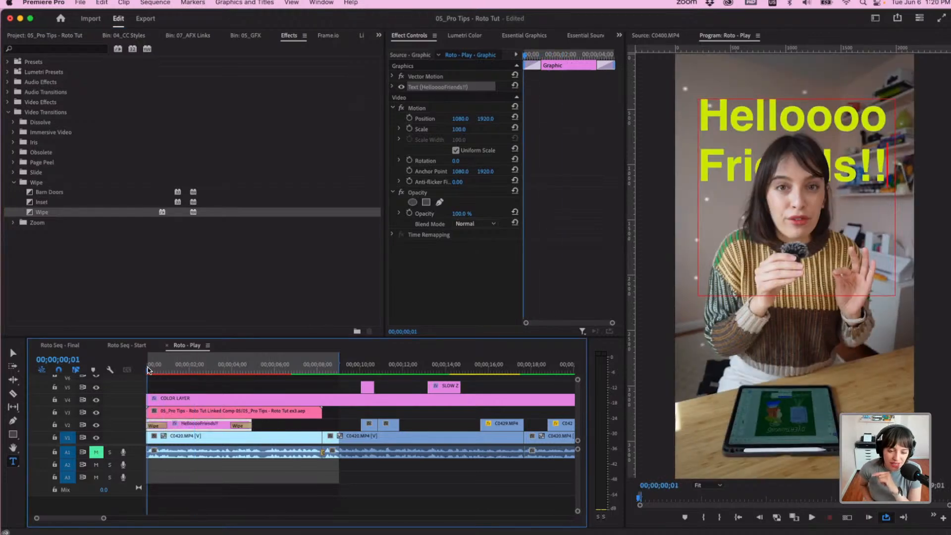
key("space")
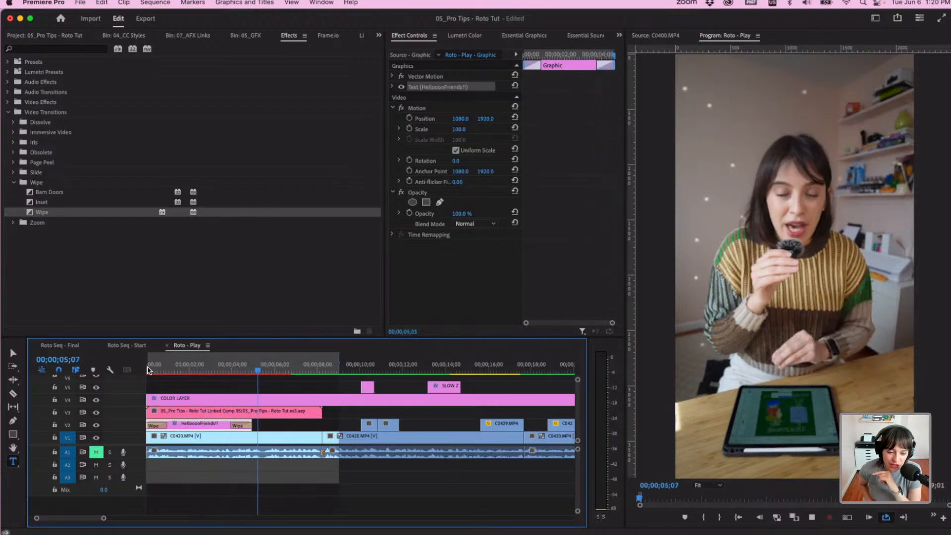
key("space")
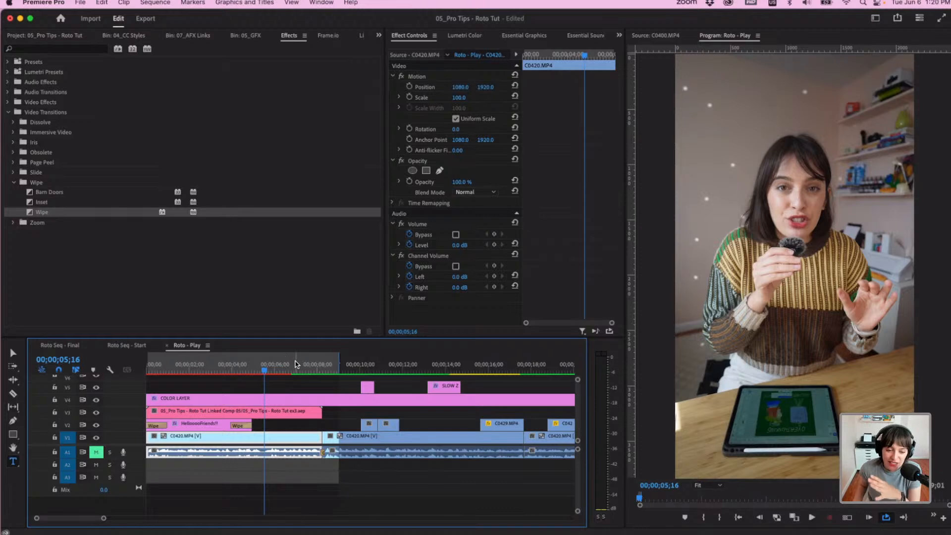
Move the two short clips near 00;00;10;00 on V2 to directly after the title graphic on the same track.
left_click_drag(407, 411, 266, 427)
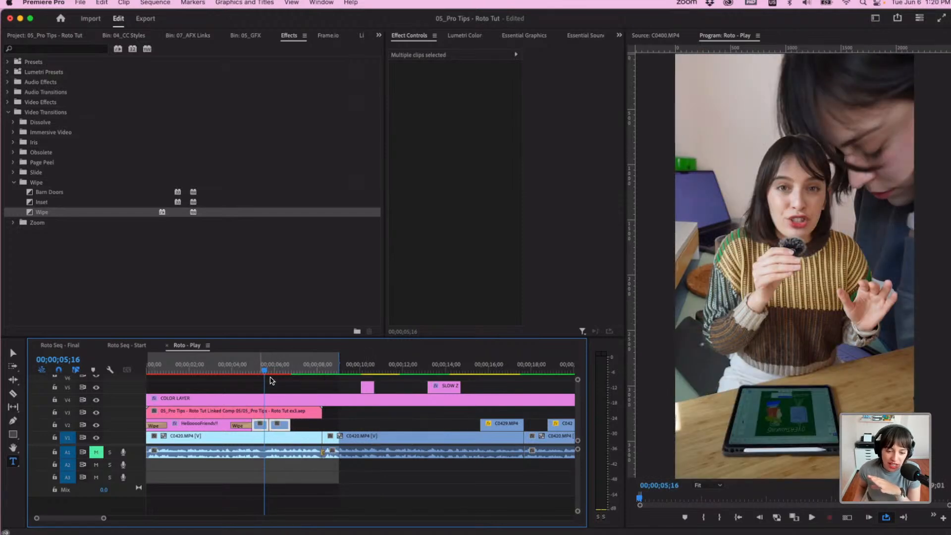
key("shift+Right")
left_click(256, 370)
Set the C0397 clip's Position to 1072, 744 and its Scale to 148 at 00;00;06;09.
left_click_drag(257, 370, 280, 371)
left_click(279, 426)
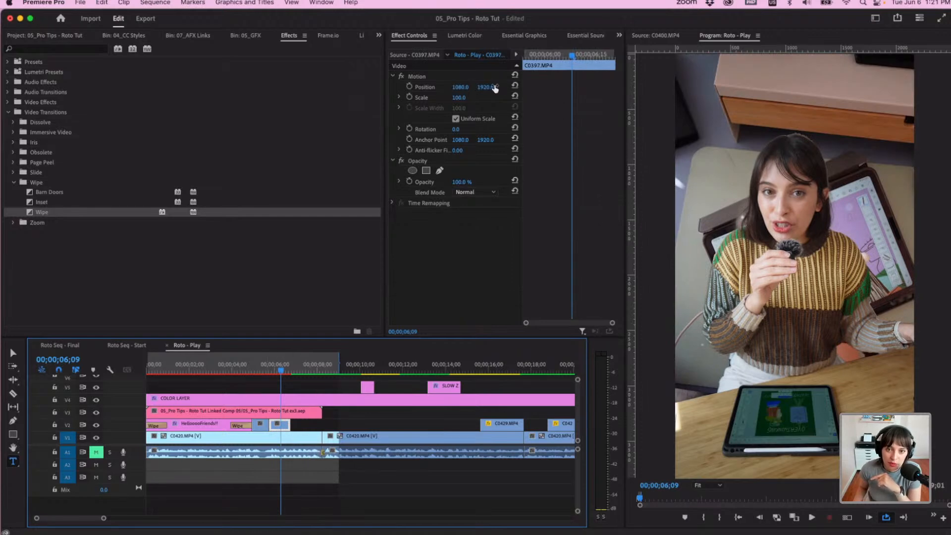
left_click_drag(486, 87, 448, 86)
Keyframe the C0397 clip's Scale at 148 on its first frame and 248 at its end.
left_click_drag(571, 58, 524, 57)
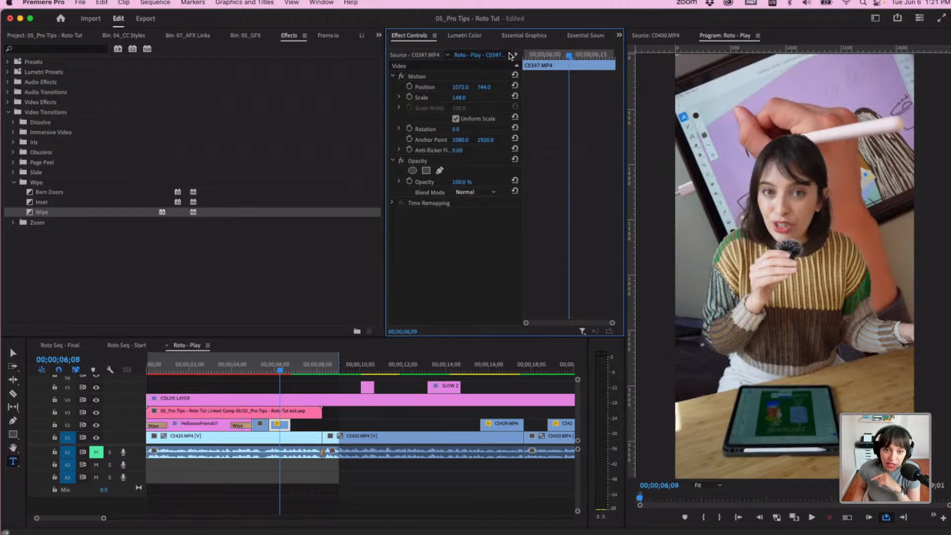
left_click(409, 87)
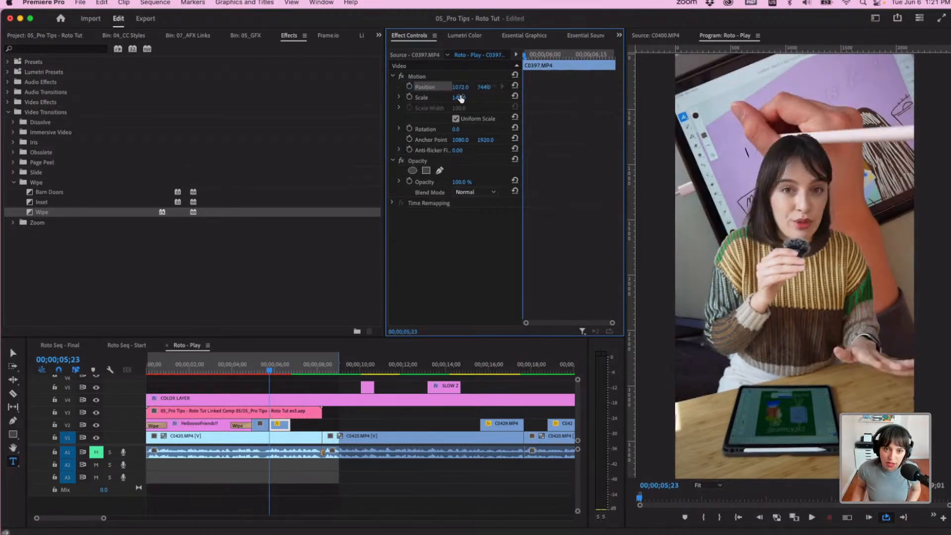
left_click(410, 97)
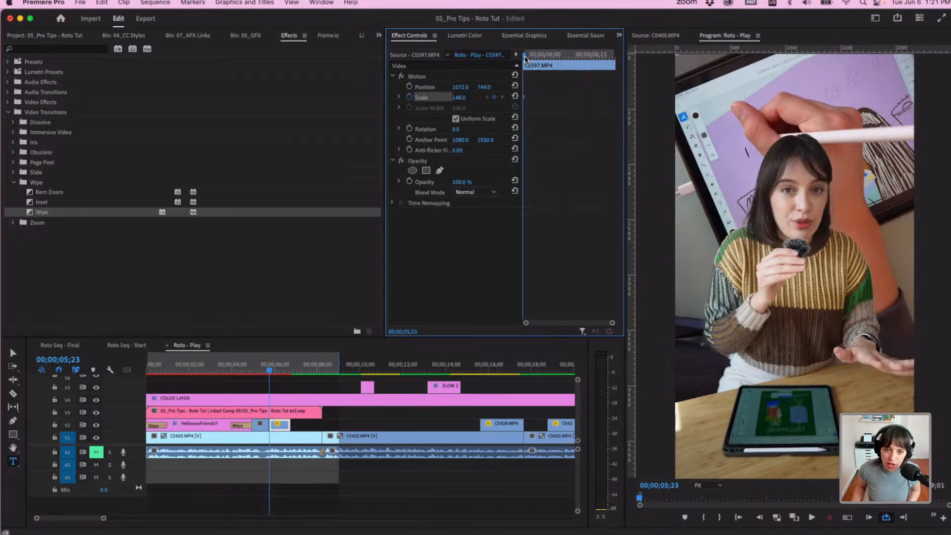
left_click_drag(549, 59, 609, 58)
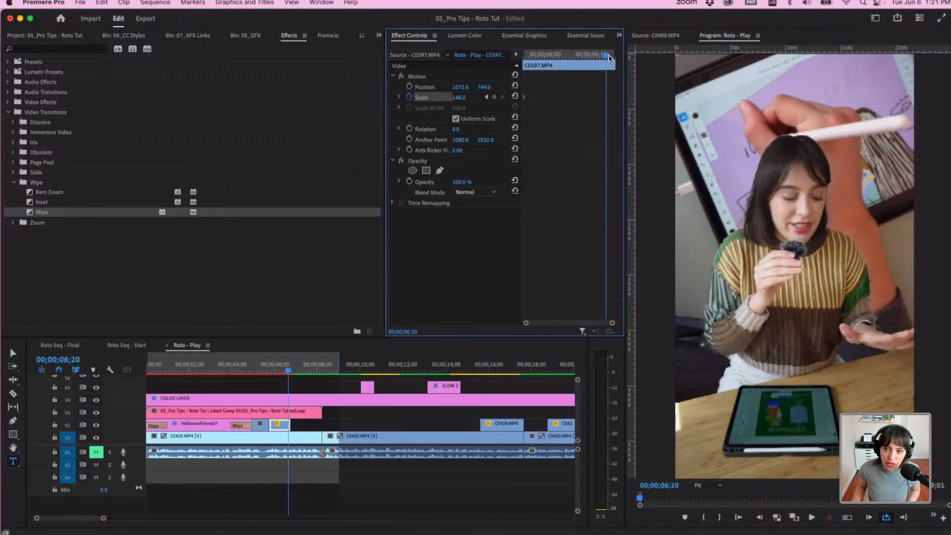
left_click(459, 97)
type("248")
key("Return")
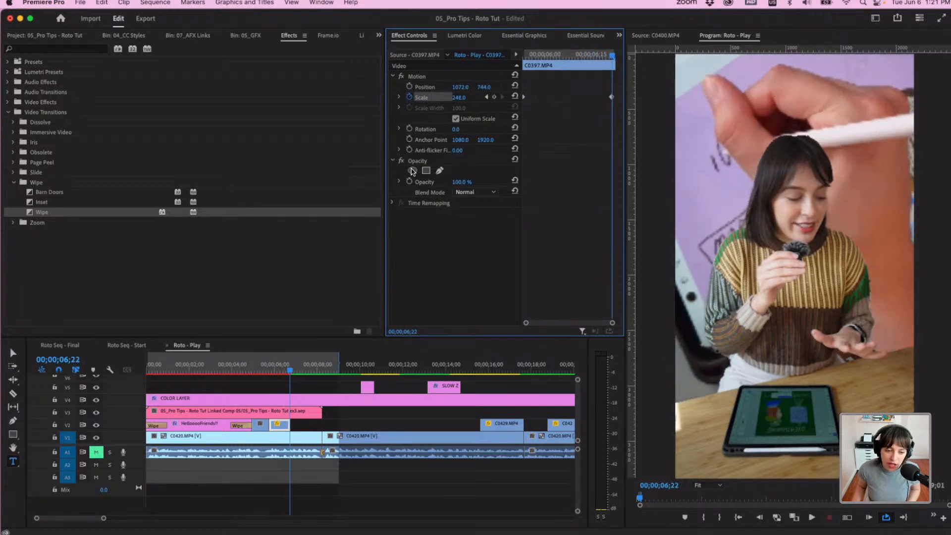
Play back the two clips behind the woman from 00;00;05;21, and return to the start of the sequence.
left_click(268, 371)
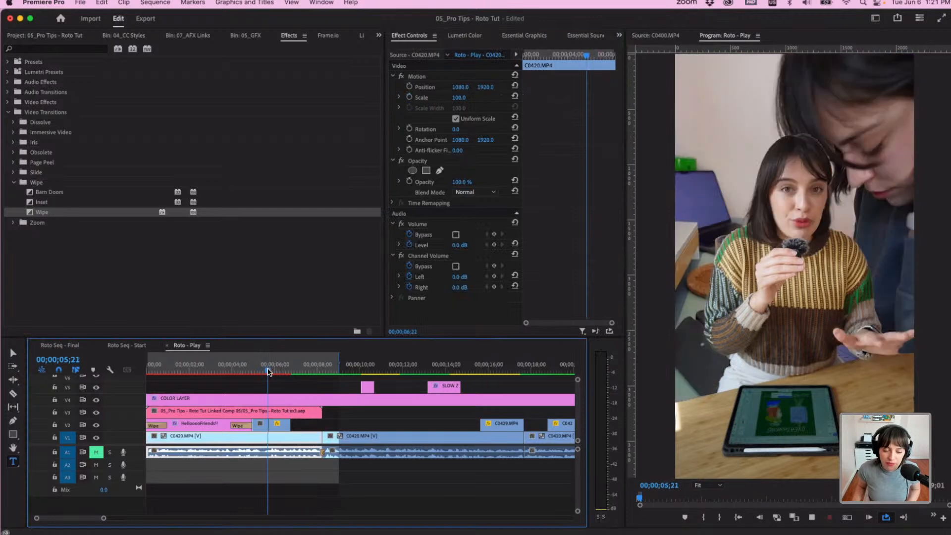
key("space")
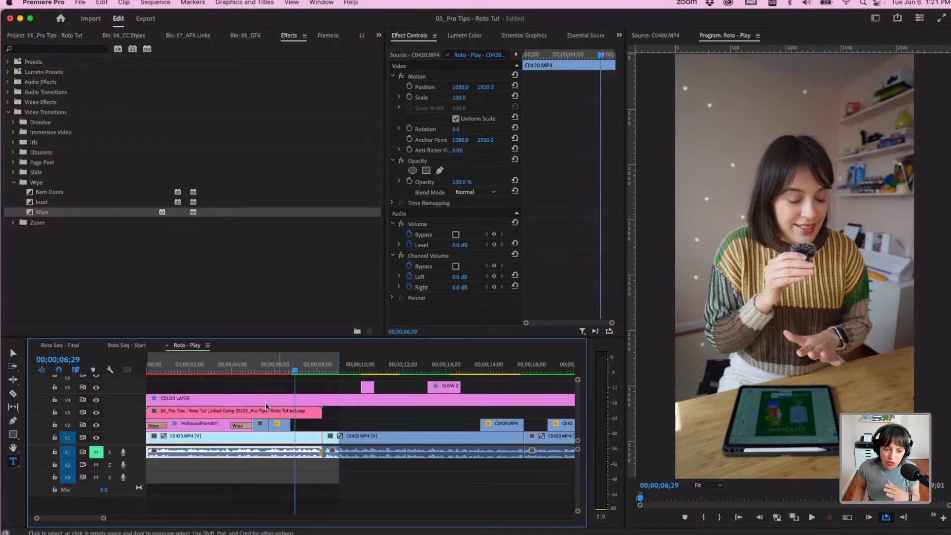
left_click_drag(272, 370, 147, 371)
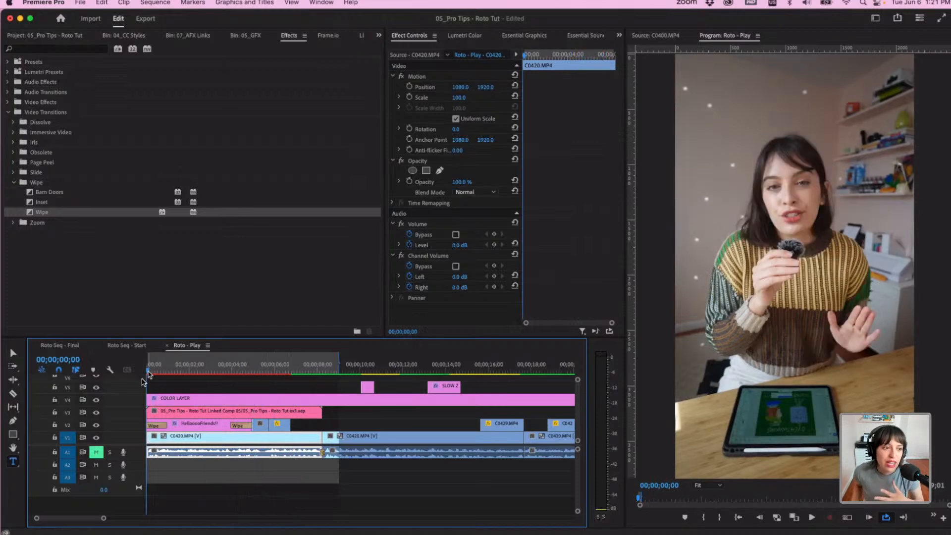
key("minus")
key("minus")
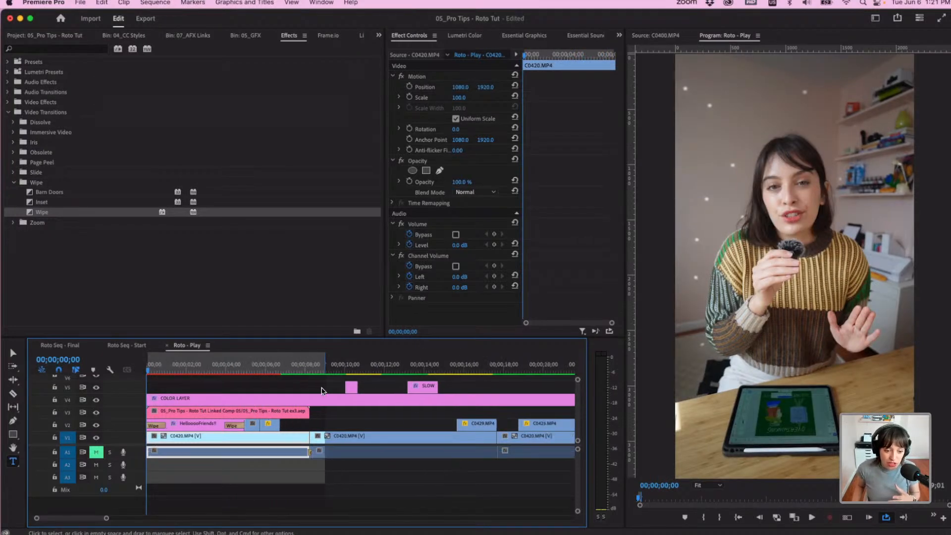
Examine the rotoscoped clip and the title around 00;00;02;25 in Roto - Play, and the rotoscoped clip in Roto Seq - Final.
left_click(198, 367)
left_click(224, 414)
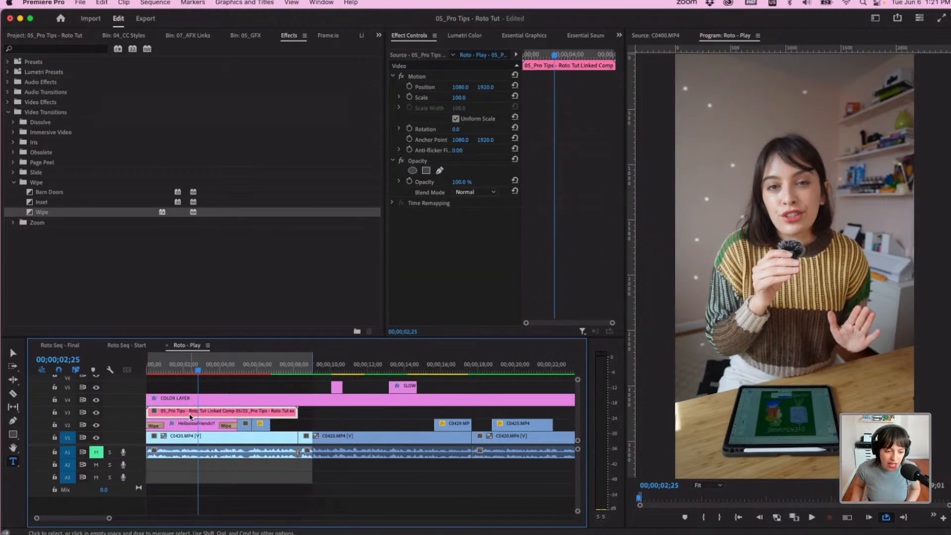
left_click(193, 424)
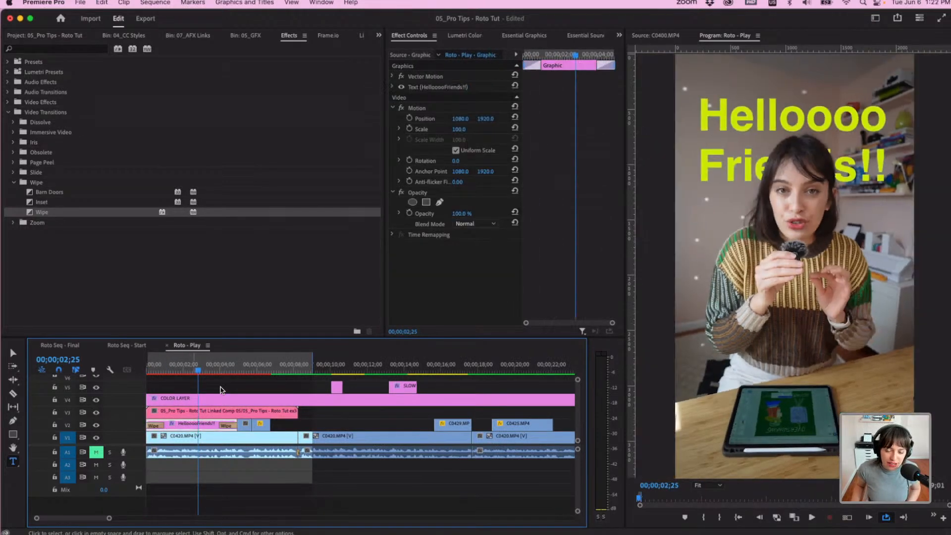
left_click(62, 345)
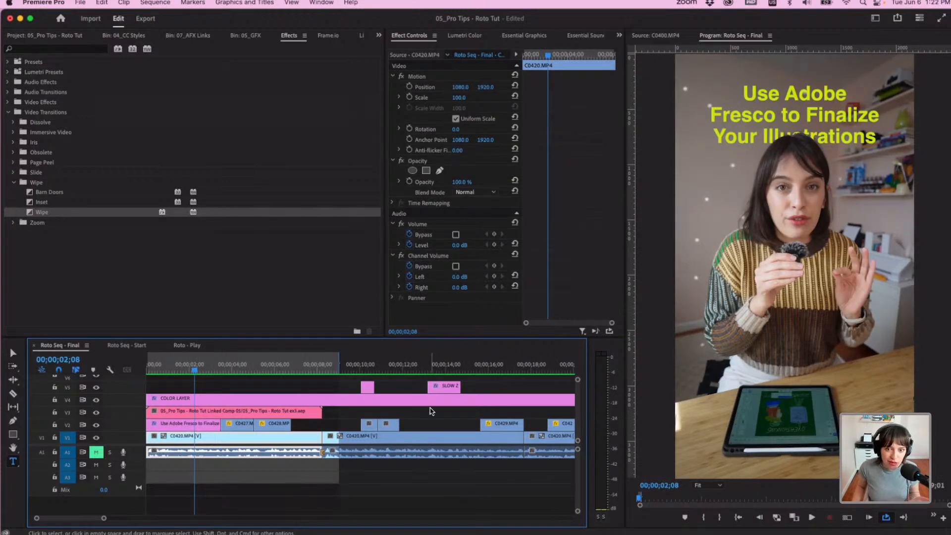
left_click(298, 411)
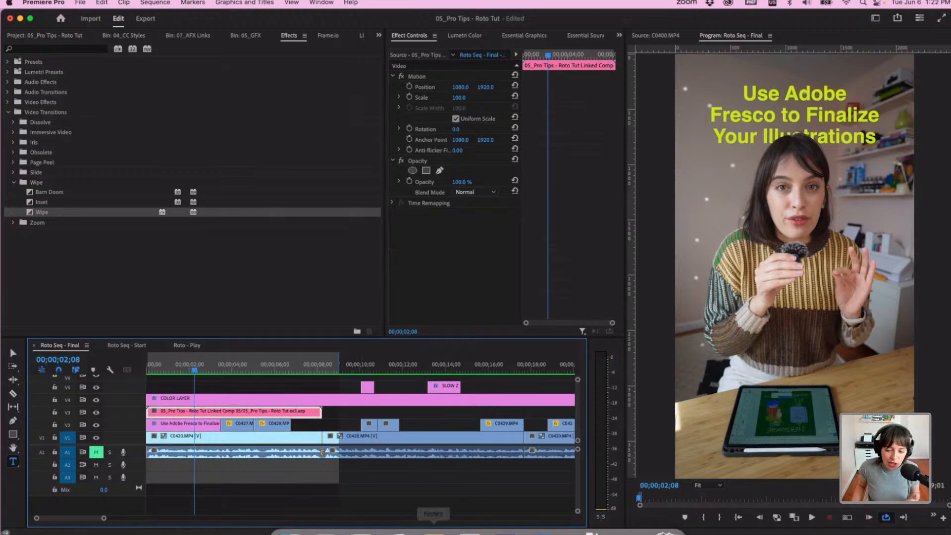
right_click(195, 415)
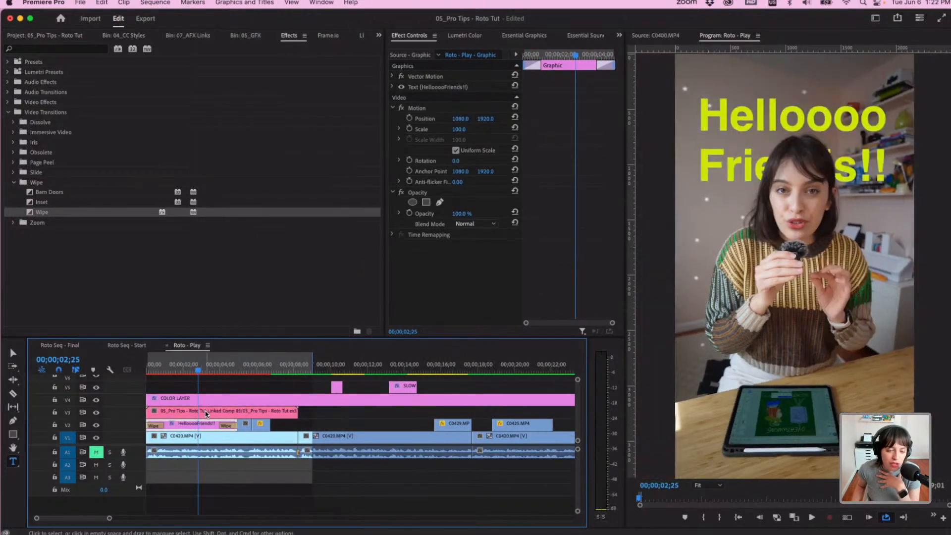
Open the Test_Roto.aep project from the 01_Project folder in After Effects.
right_click(207, 412)
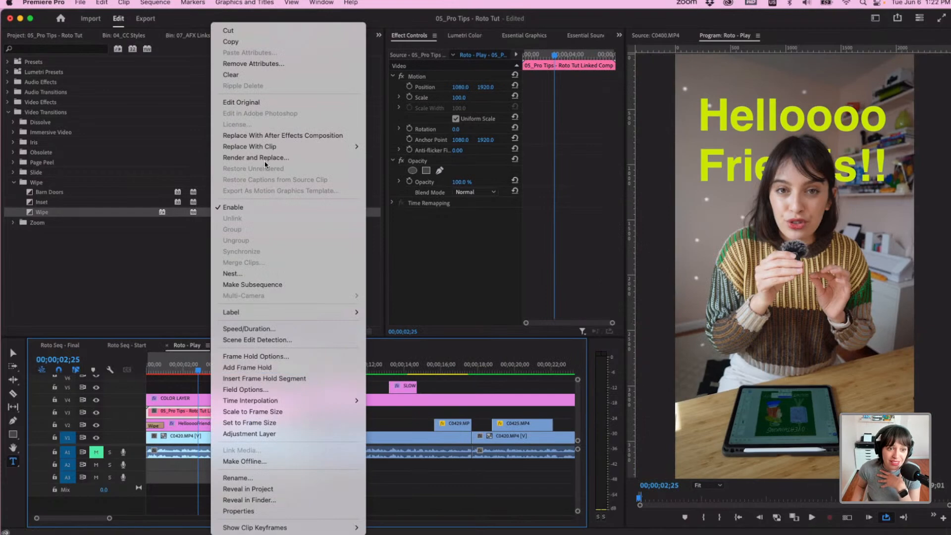
left_click(269, 136)
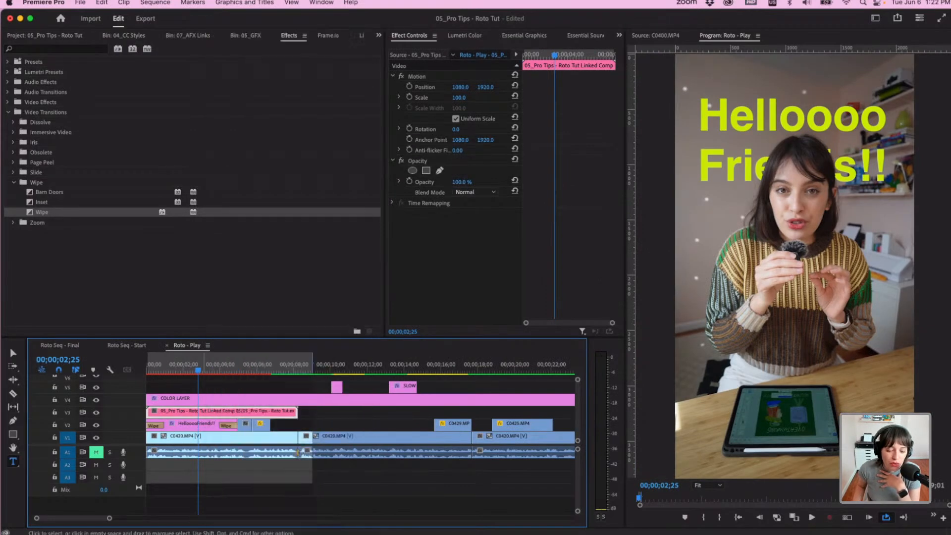
left_click(293, 516)
scroll(285, 246, "down", 2)
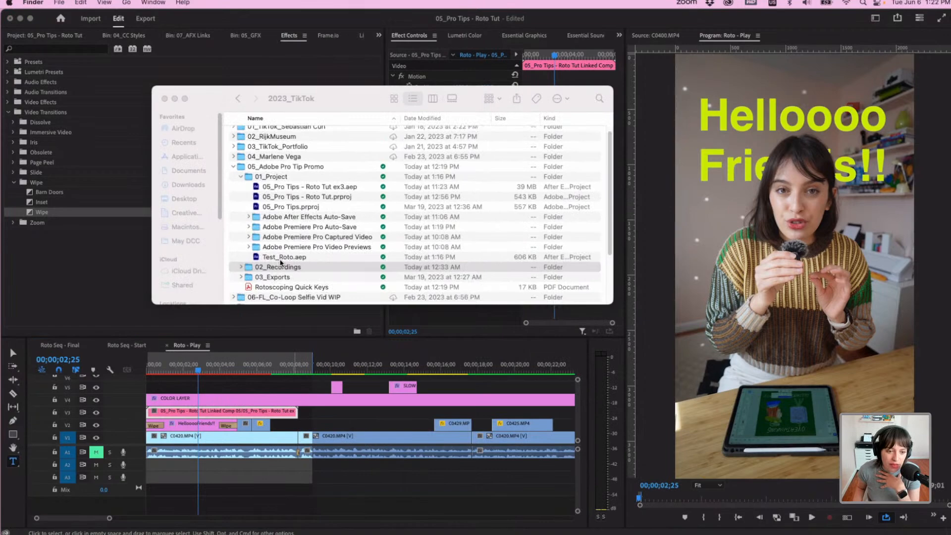
left_click(280, 261)
double_click(280, 261)
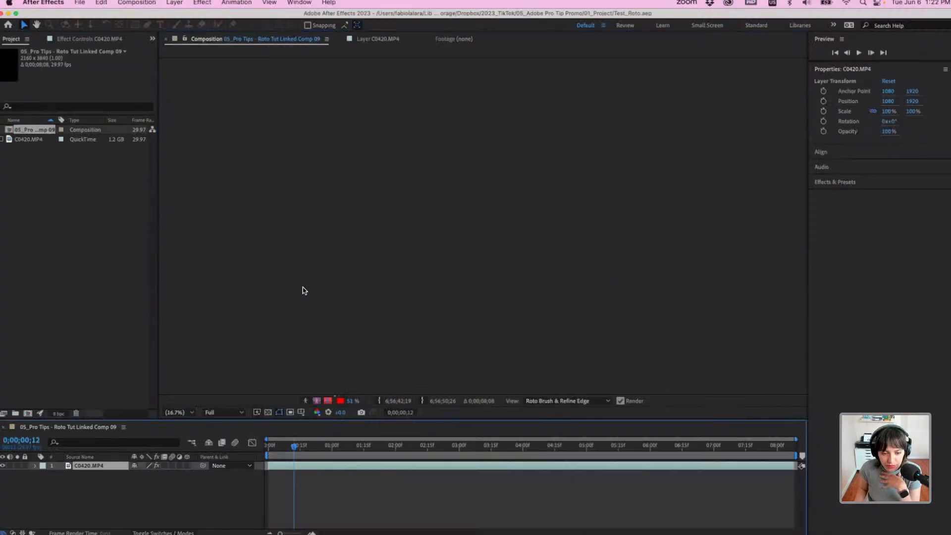
left_click(452, 299)
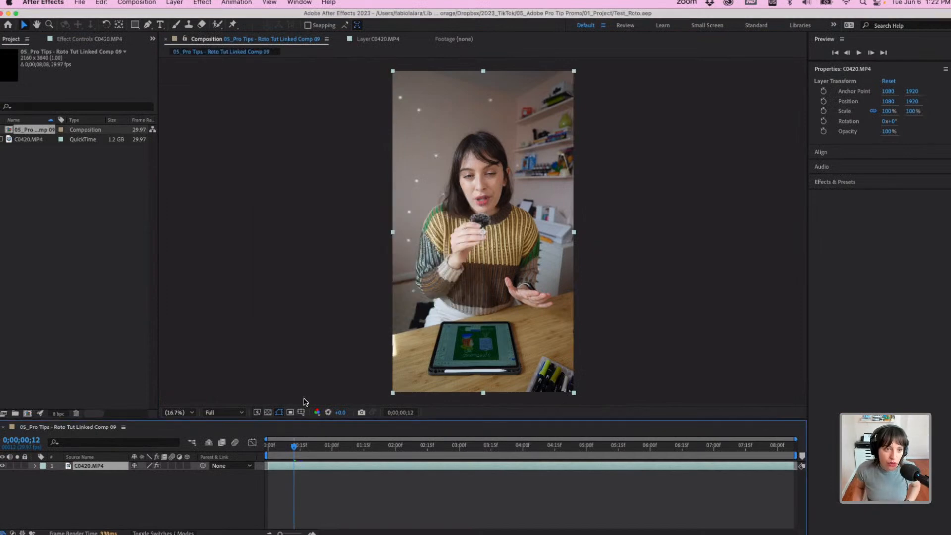
Unfreeze the Roto Brush & Refine Edge propagation on the C0420 layer and go to 0;00;03;05.
left_click(396, 40)
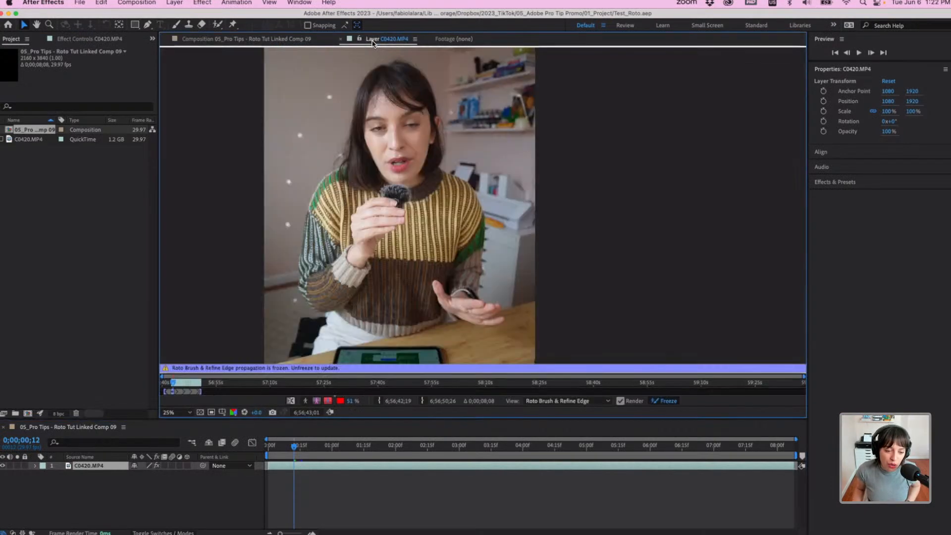
left_click(671, 402)
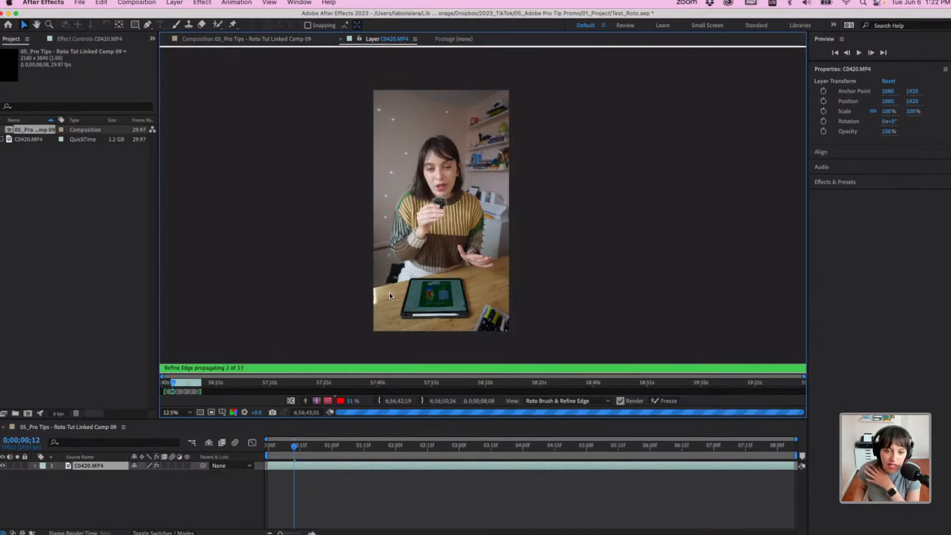
key("period")
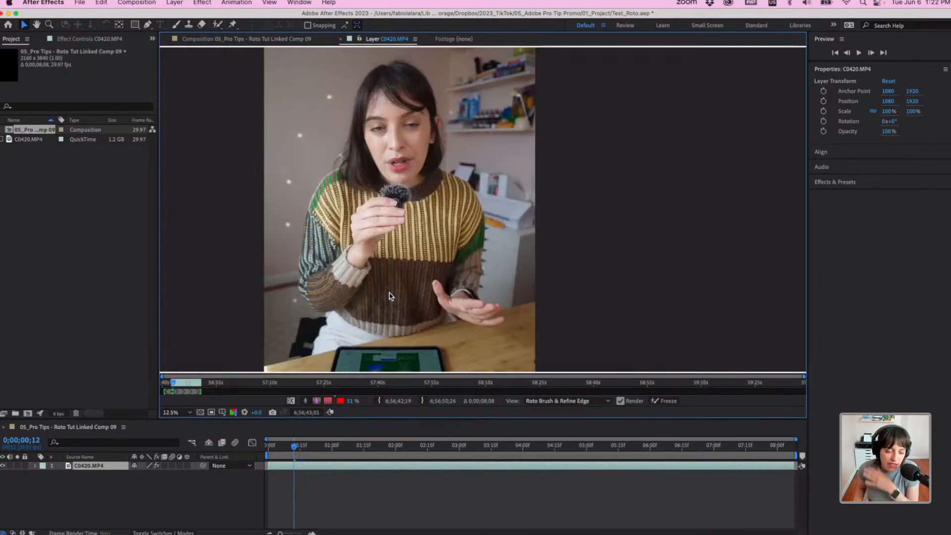
key("comma")
left_click_drag(172, 384, 183, 383)
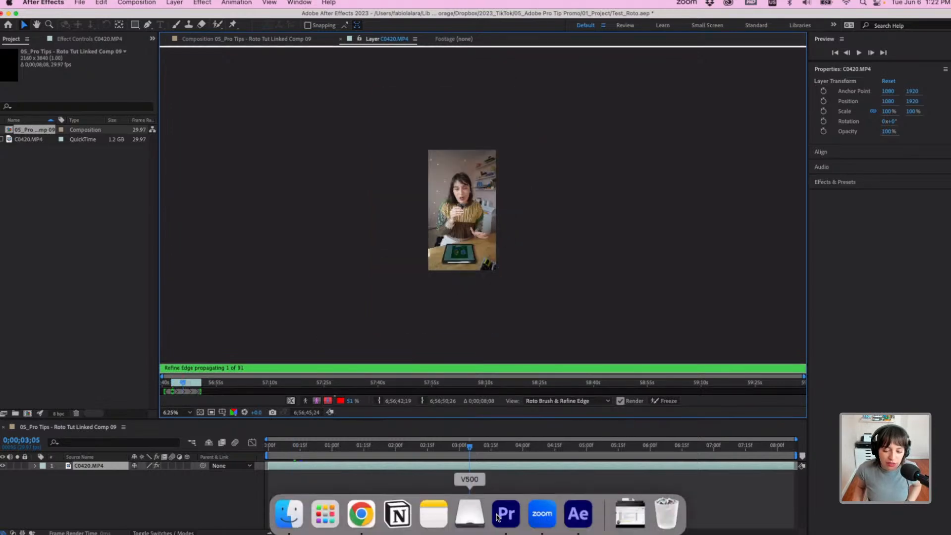
Switch to Premiere Pro and keyframe the rotoscoped clip's Position at its first frame and, with X at 1464 and moved lower, at 00;00;04;14.
left_click(506, 514)
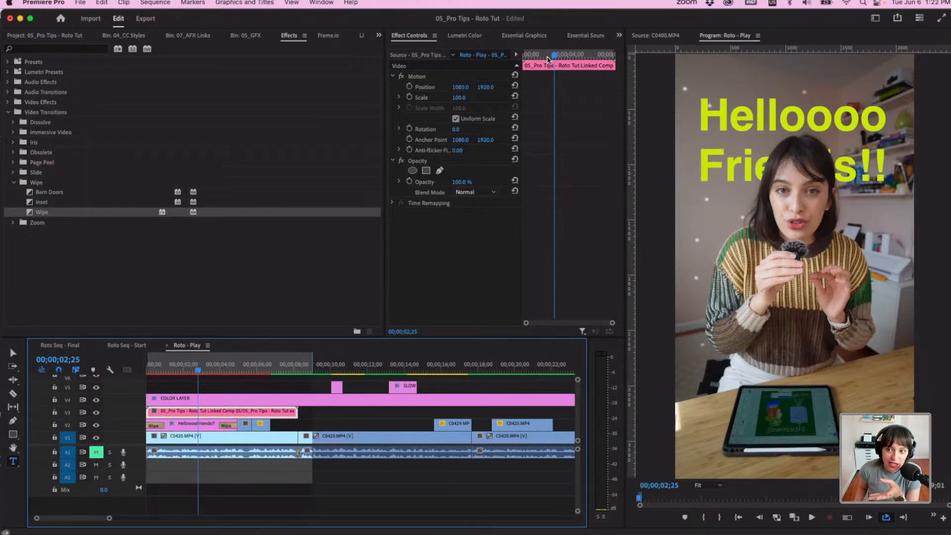
left_click_drag(554, 58, 473, 65)
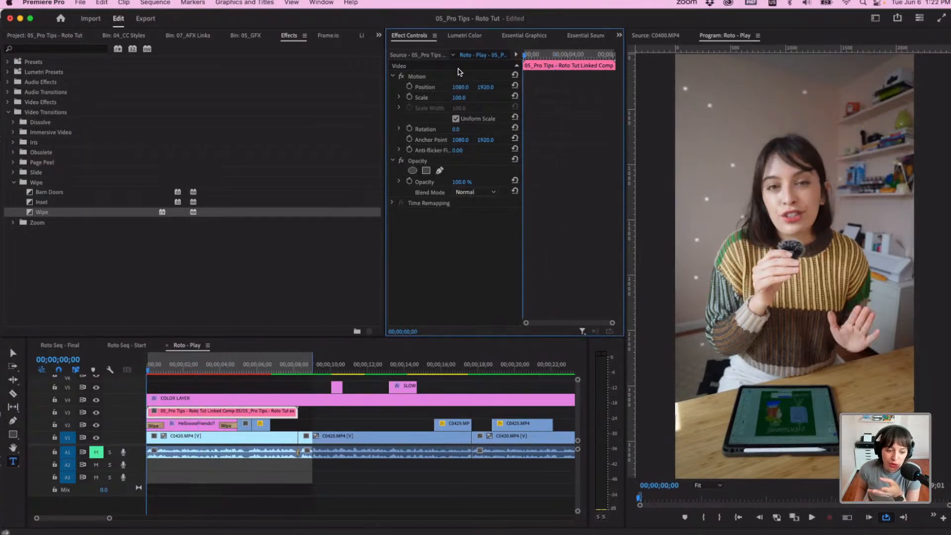
left_click(411, 88)
left_click_drag(527, 54, 579, 60)
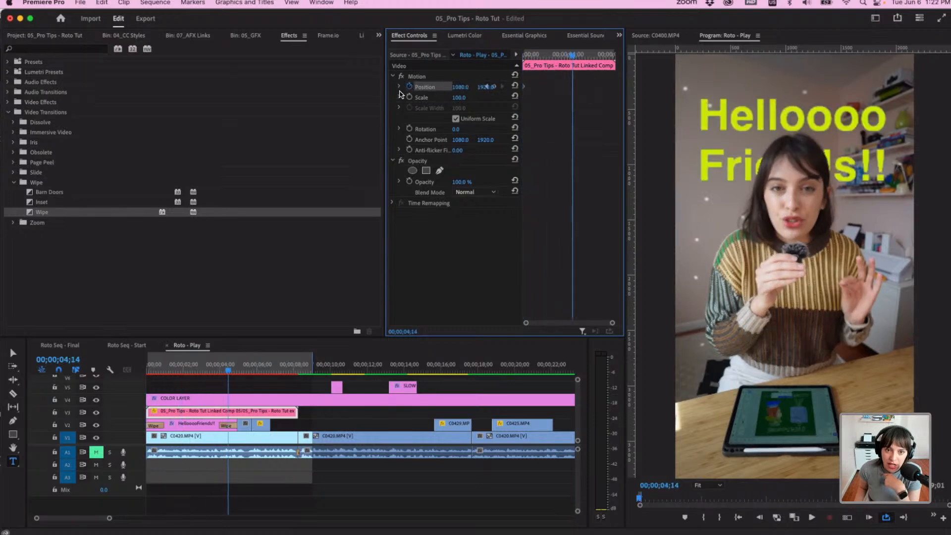
mouse_move(487, 87)
left_mouse_down()
mouse_move(479, 94)
mouse_move(497, 85)
left_mouse_up()
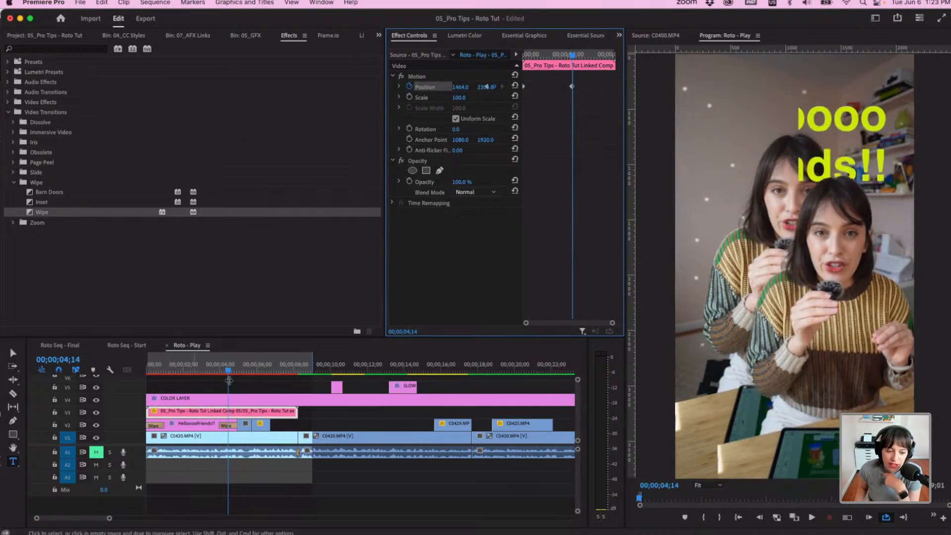
left_click_drag(230, 370, 258, 367)
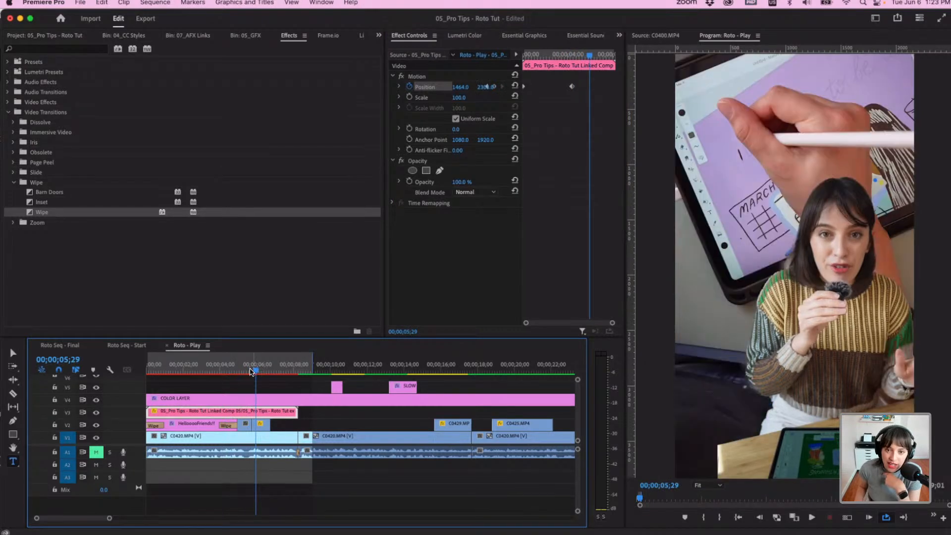
mouse_move(458, 97)
left_mouse_down()
mouse_move(436, 97)
mouse_move(476, 98)
left_mouse_up()
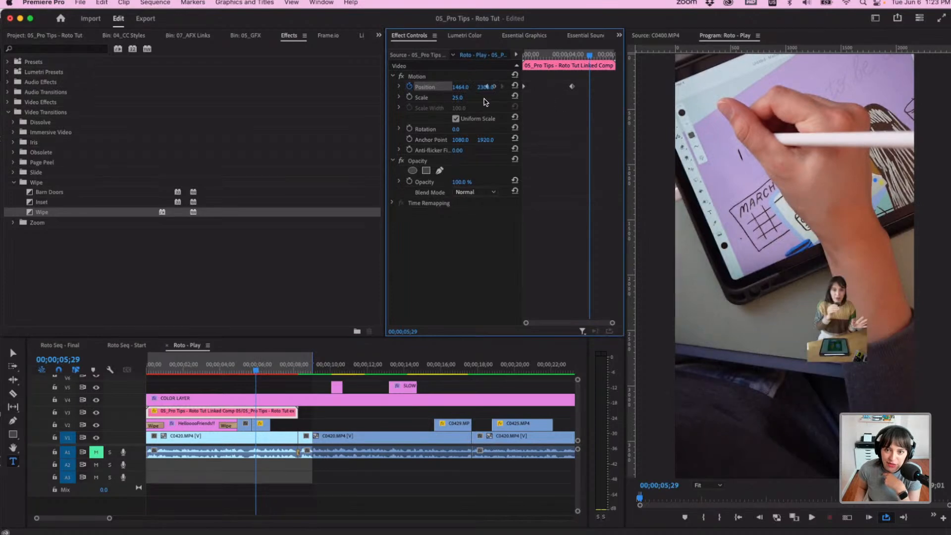
left_click(515, 96)
Keyframe the rotoscoped clip's Scale at 100 on its first frame and 60 at 00;00;04;14.
mouse_move(589, 54)
left_mouse_down()
mouse_move(525, 57)
mouse_move(573, 56)
left_mouse_up()
left_click(409, 98)
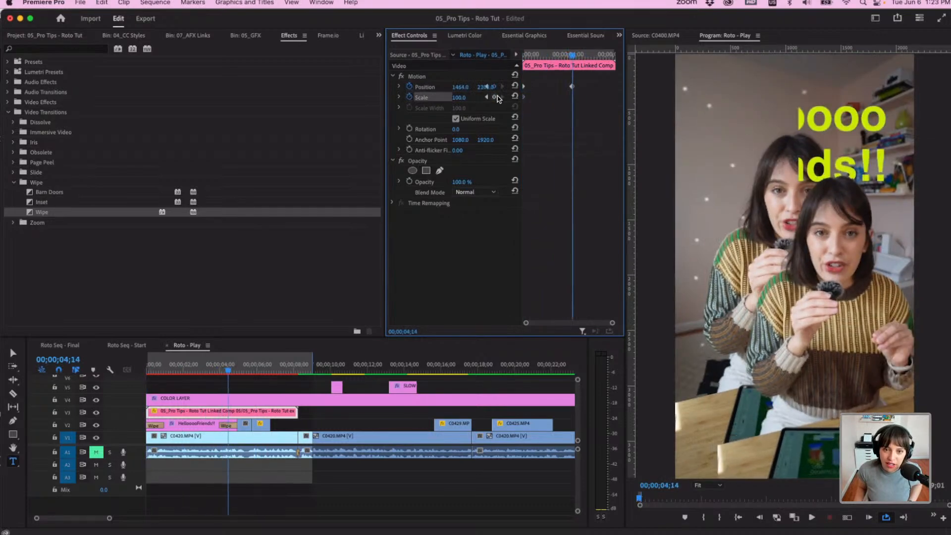
left_click_drag(465, 99, 439, 99)
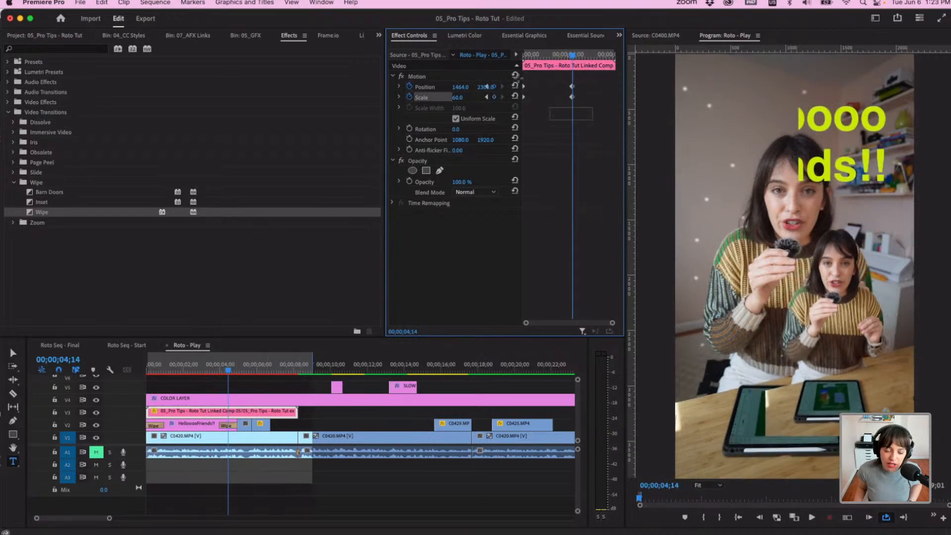
Shift the Position and Scale keyframes so the move starts at 00;00;05;01, and play it back from the sequence start.
left_click(237, 370)
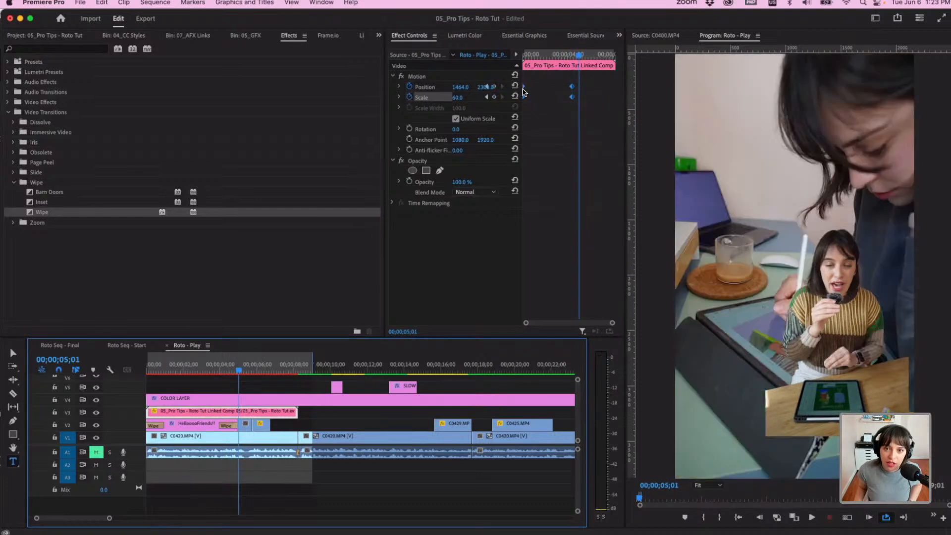
left_click_drag(525, 100, 583, 95)
key("Delete")
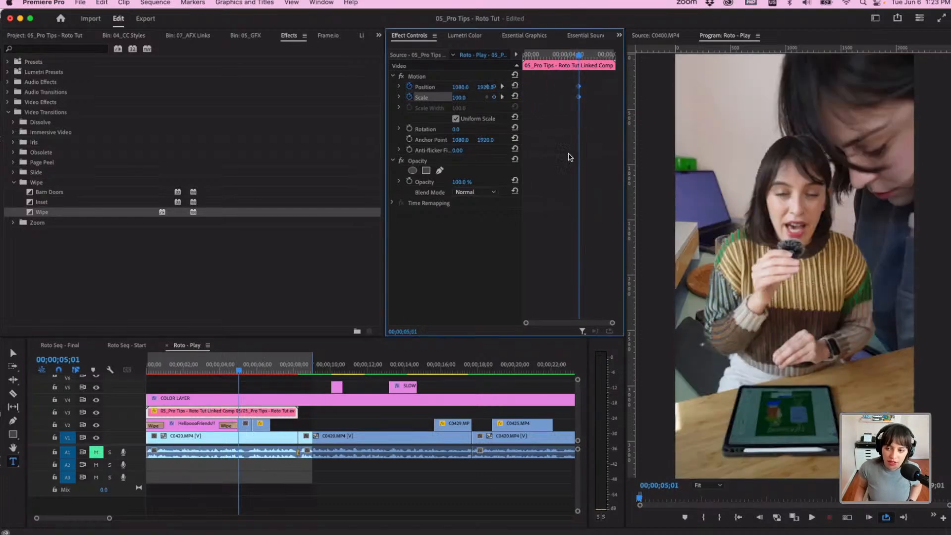
left_click_drag(582, 56, 521, 55)
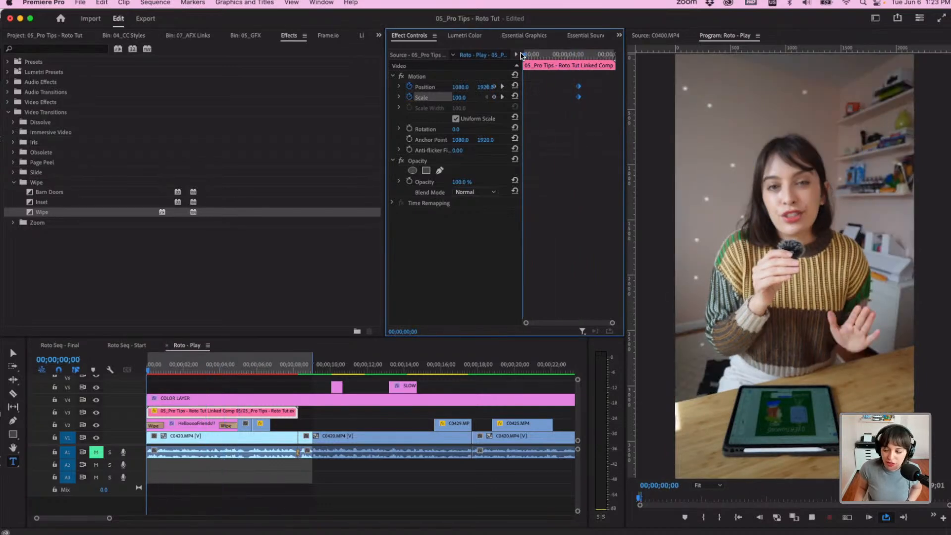
key("space")
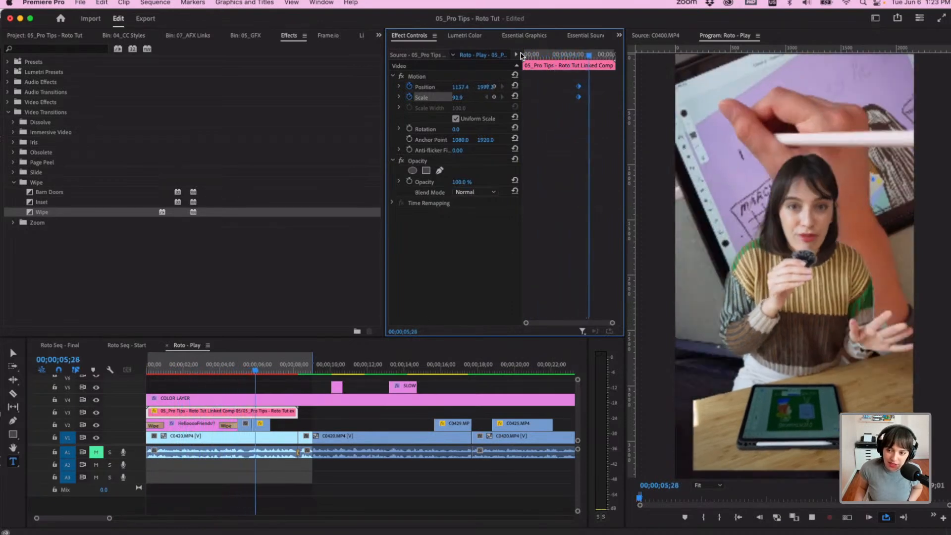
key("space")
Move the C0429 clip on V2 directly after the C0397 clip and preview it behind the woman up to 00;00;07;21.
left_click(259, 369)
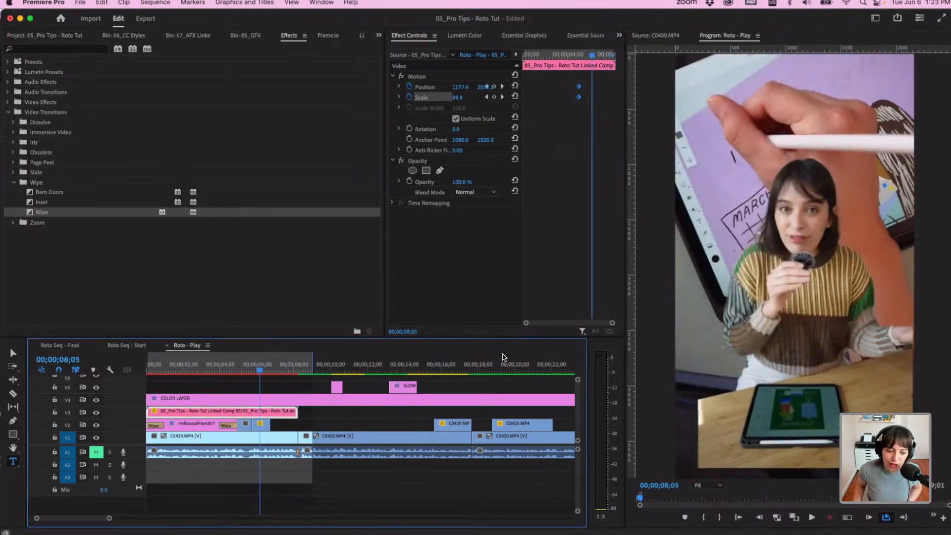
left_click(277, 424)
left_click_drag(453, 423, 296, 430)
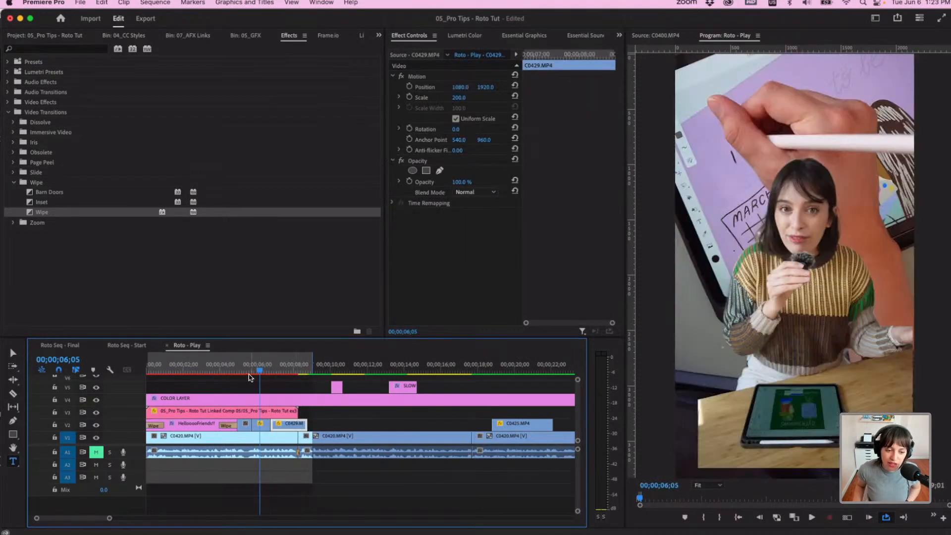
left_click_drag(250, 375, 288, 373)
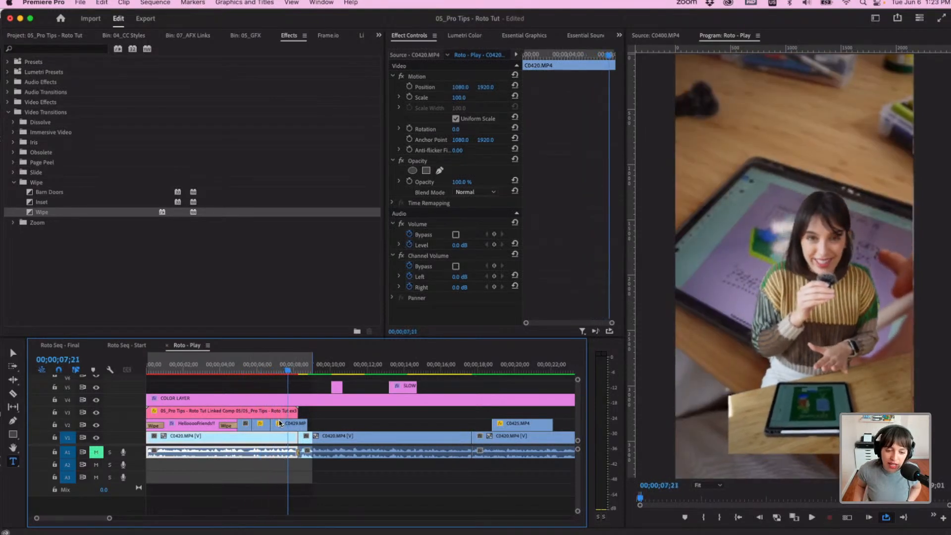
Try to extend the end of the rotoscoped clip, and shift its Position and Scale keyframes earlier.
left_click(283, 415)
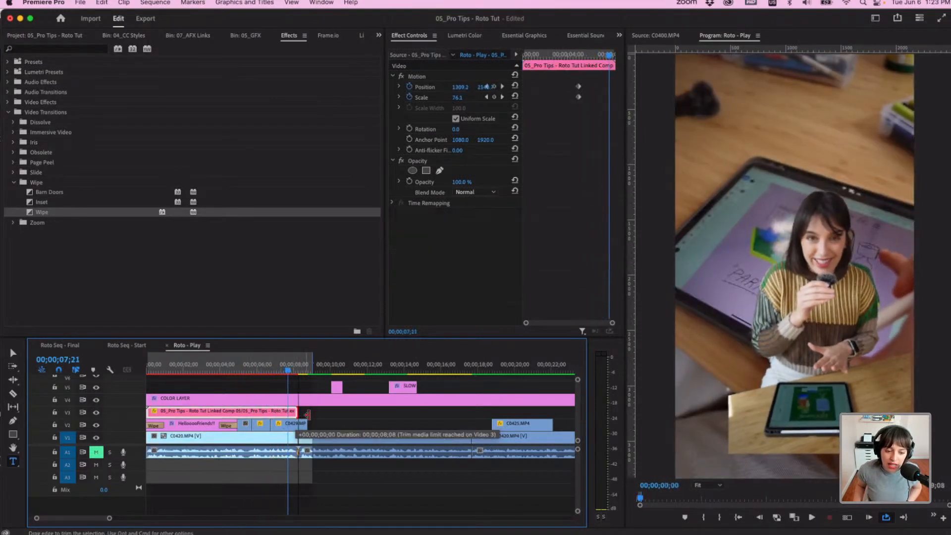
left_click_drag(584, 104, 572, 82)
left_click_drag(612, 325, 632, 324)
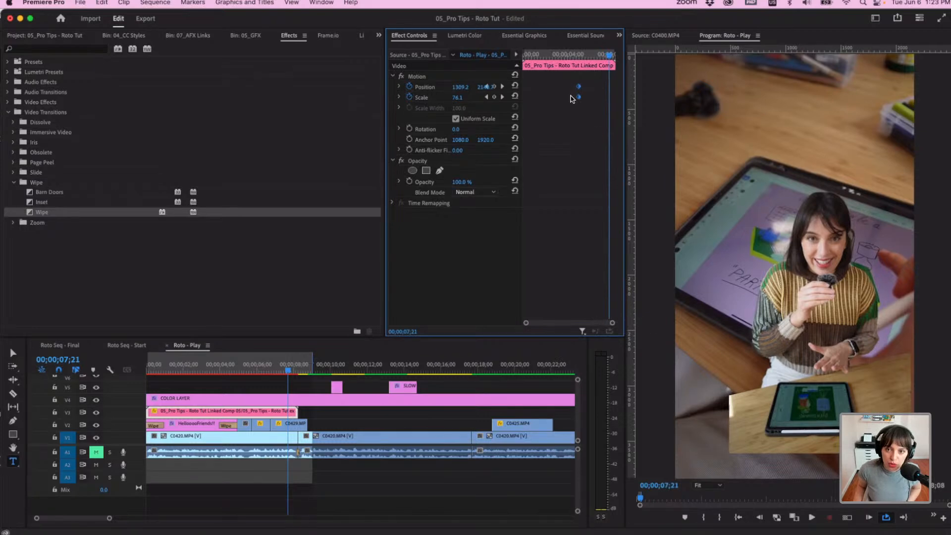
left_click_drag(578, 100, 550, 98)
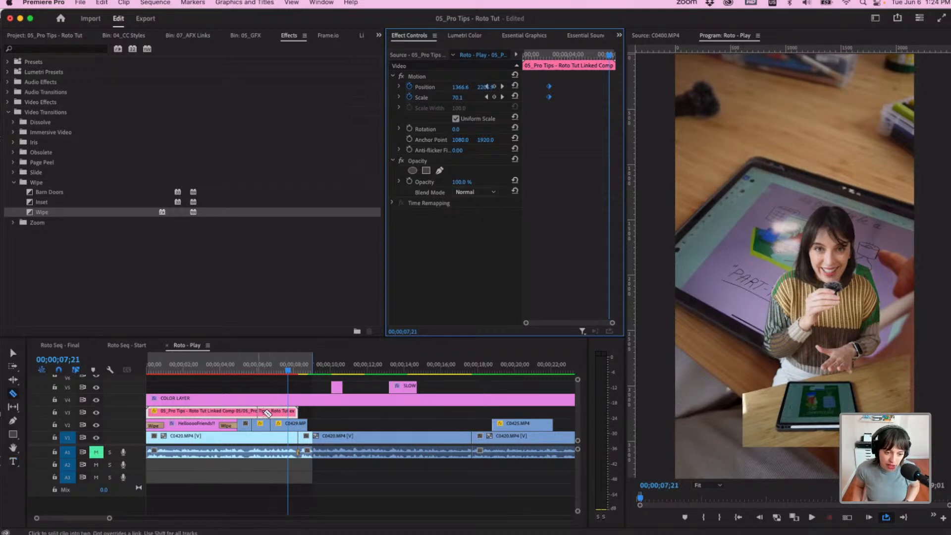
Split the rotoscoped clip on V3 where the C0429 clip begins and select its second part.
left_click(270, 411)
key("v")
left_click(286, 413)
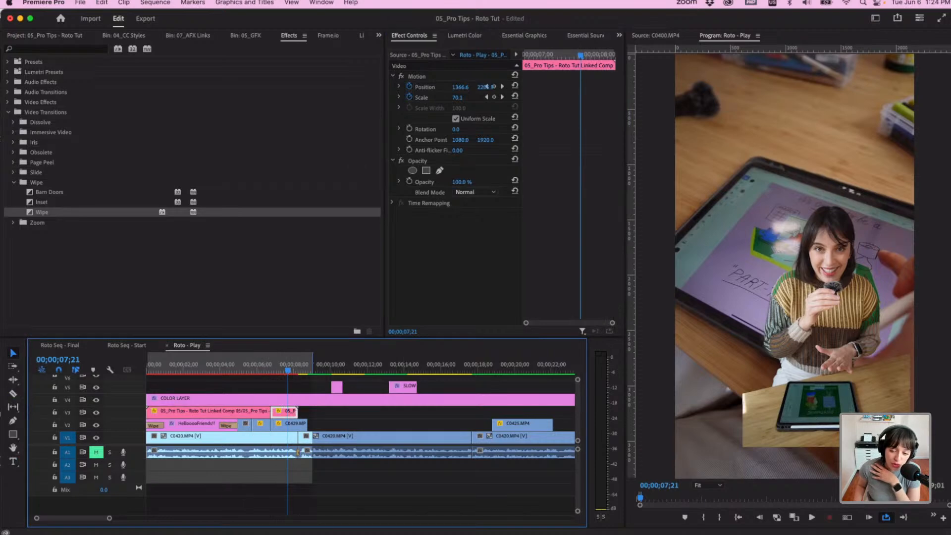
Switch to After Effects and brush the missing sweater area into the woman's Roto Brush selection at 0;00;03;05.
left_click(578, 520)
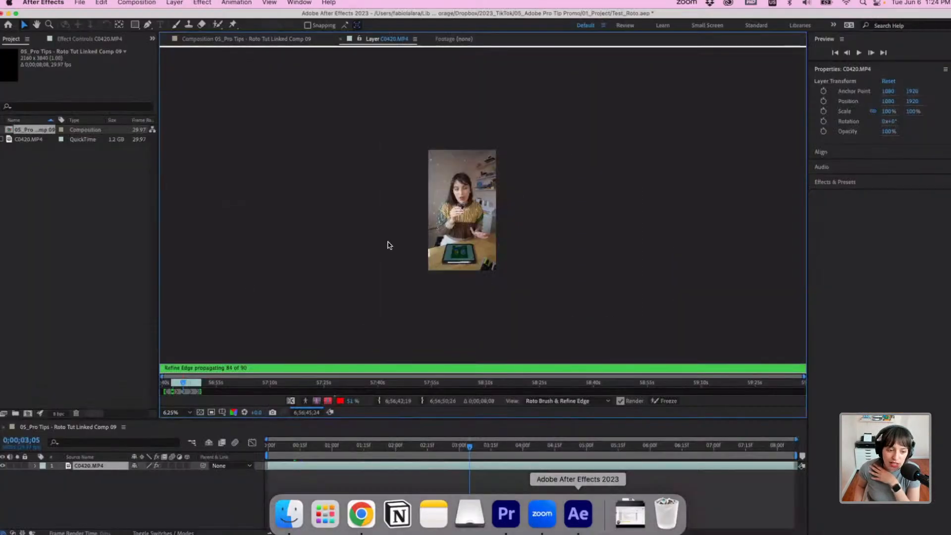
scroll(489, 276, "up", 1)
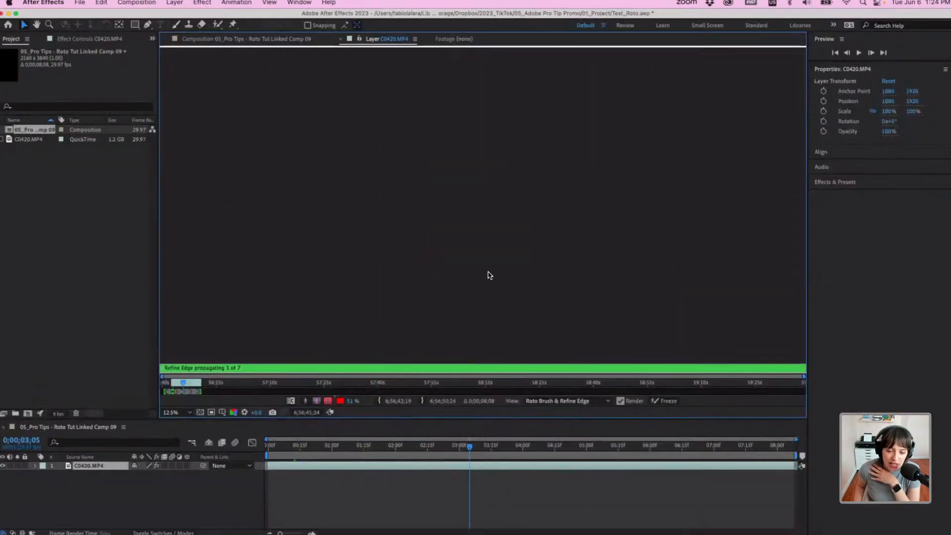
left_click(181, 413)
left_click(198, 235)
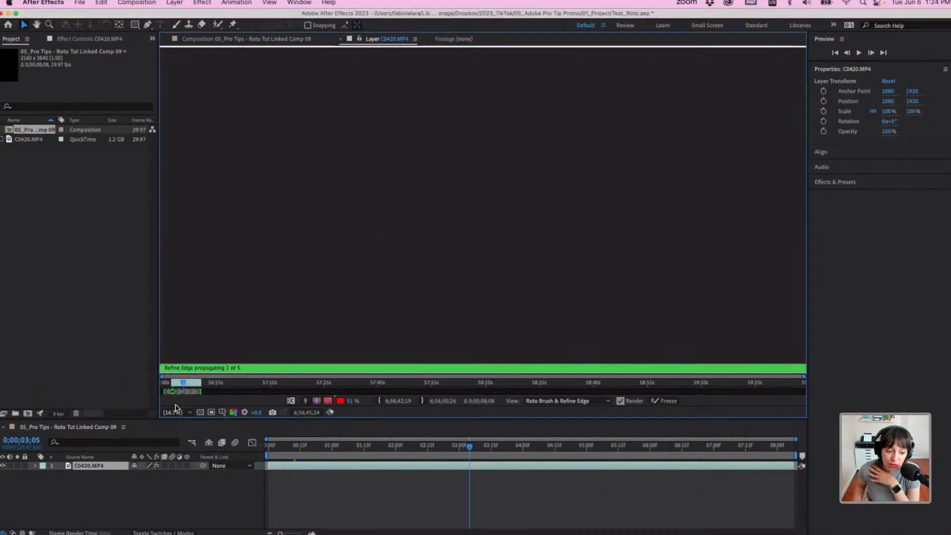
left_click(189, 414)
left_click(208, 243)
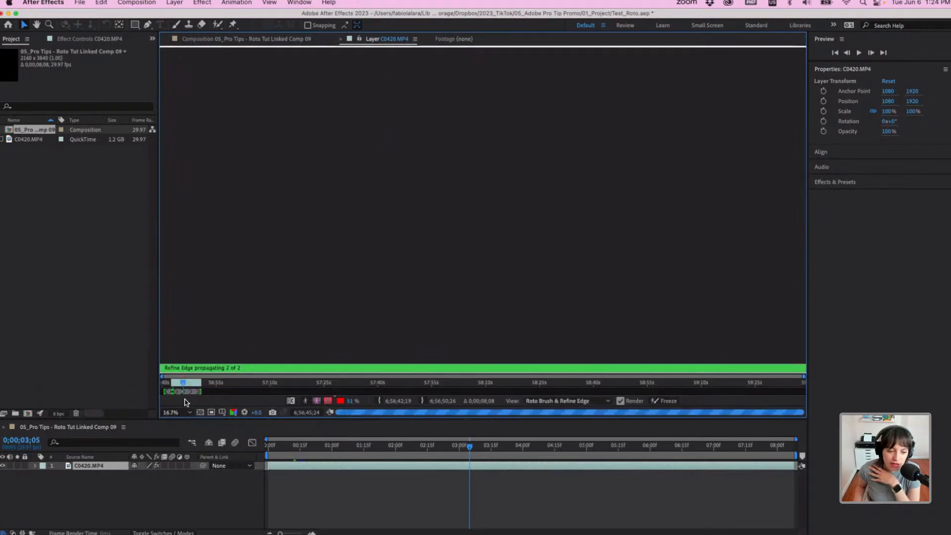
left_click(188, 413)
left_click(291, 288)
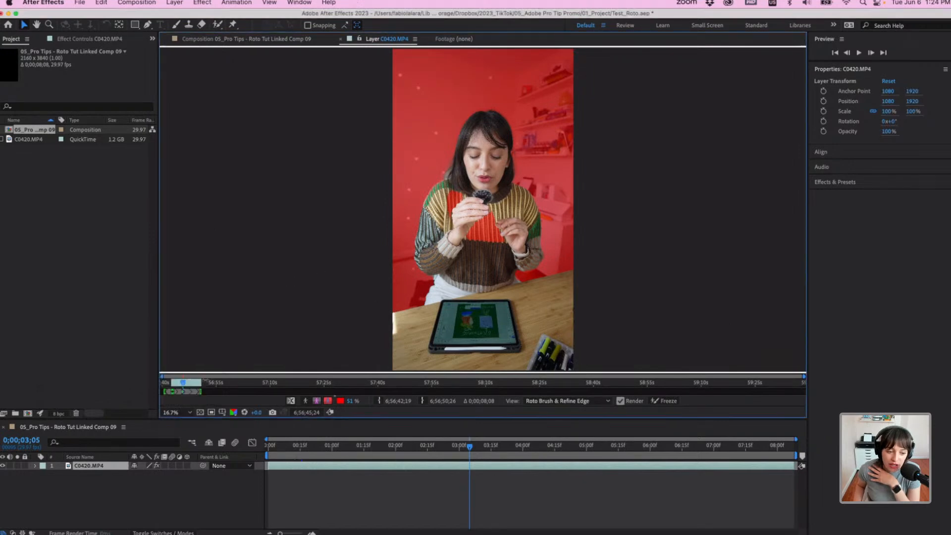
key("alt+w")
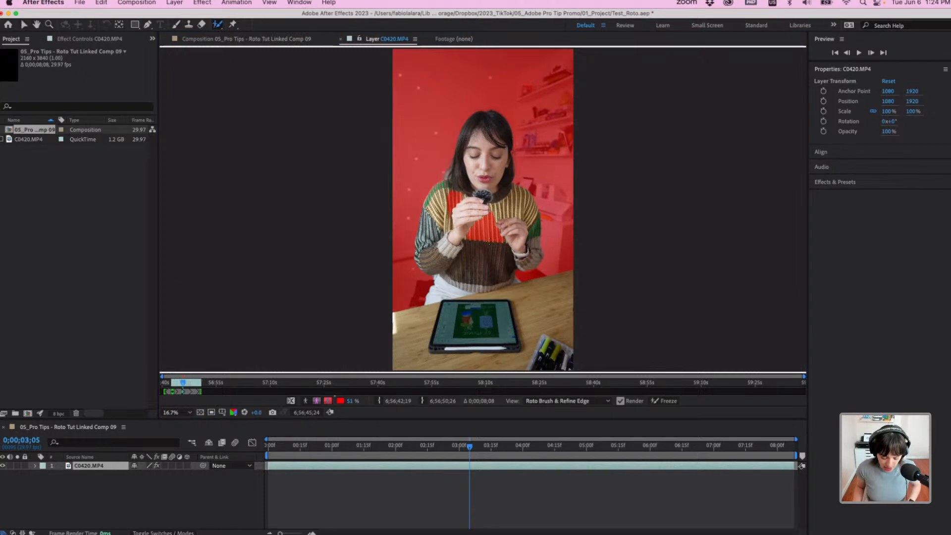
mouse_move(510, 193)
left_mouse_down()
mouse_move(483, 233)
mouse_move(439, 212)
left_mouse_up()
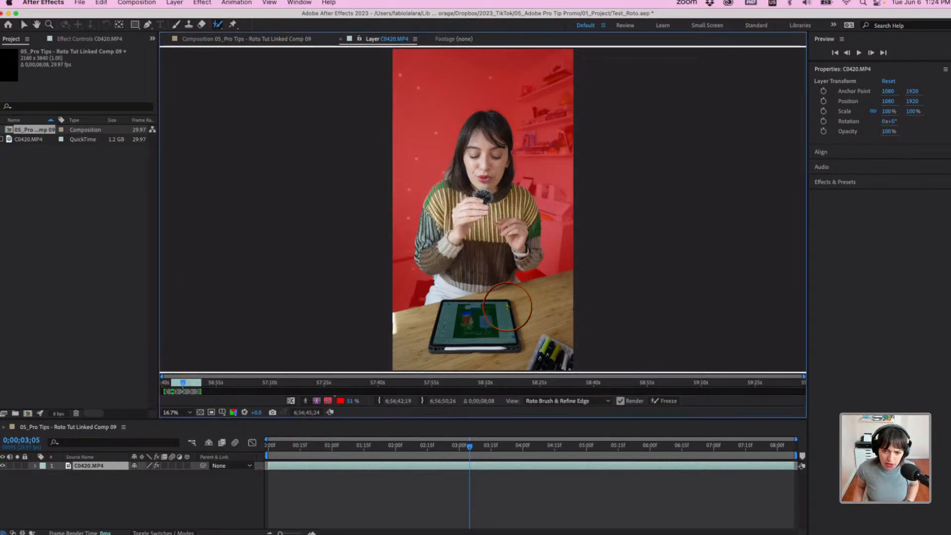
Brush across the table and tablet to include them in the Roto Brush selection at 0;00;03;05, and switch back to Premiere Pro.
mouse_move(583, 304)
left_mouse_down()
mouse_move(426, 336)
mouse_move(395, 365)
left_mouse_up()
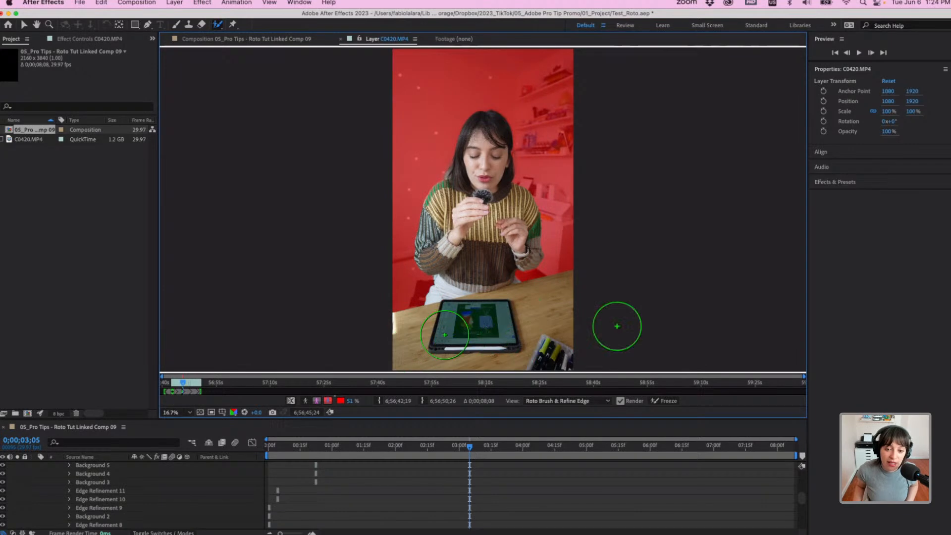
left_click_drag(556, 335, 391, 346)
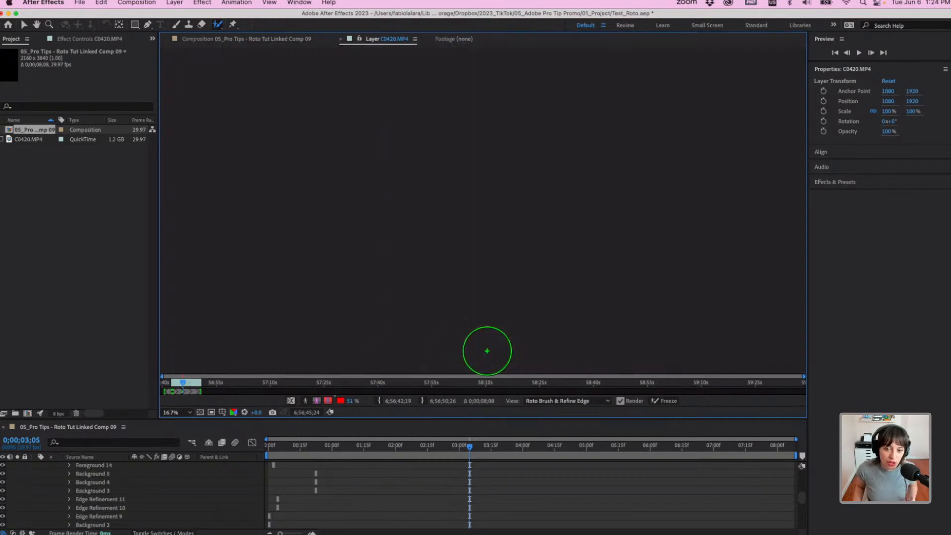
mouse_move(540, 518)
left_click(504, 513)
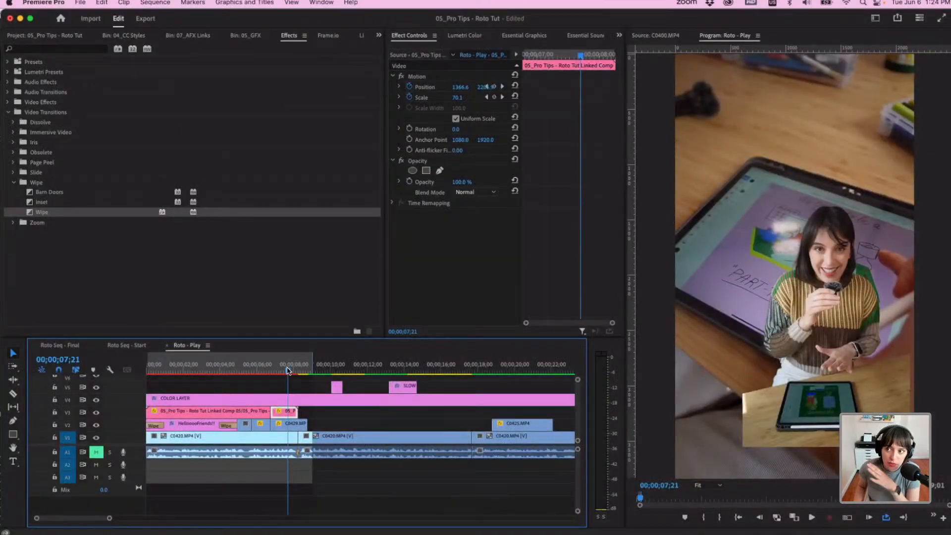
Reset the second rotoscoped part's Position and Scale at its start, 00;00;06;23, and delete its Position keyframes by turning off Position animation.
left_click_drag(287, 370, 286, 371)
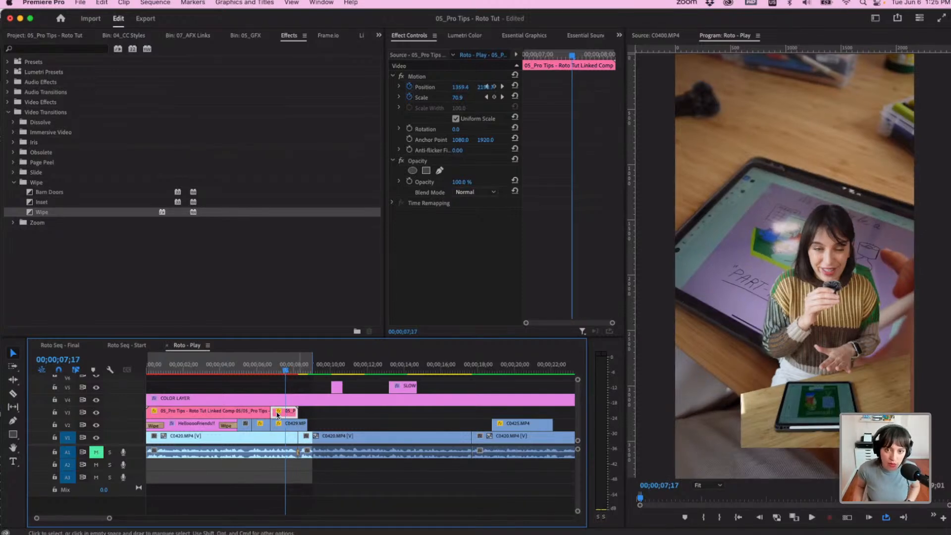
left_click(516, 327)
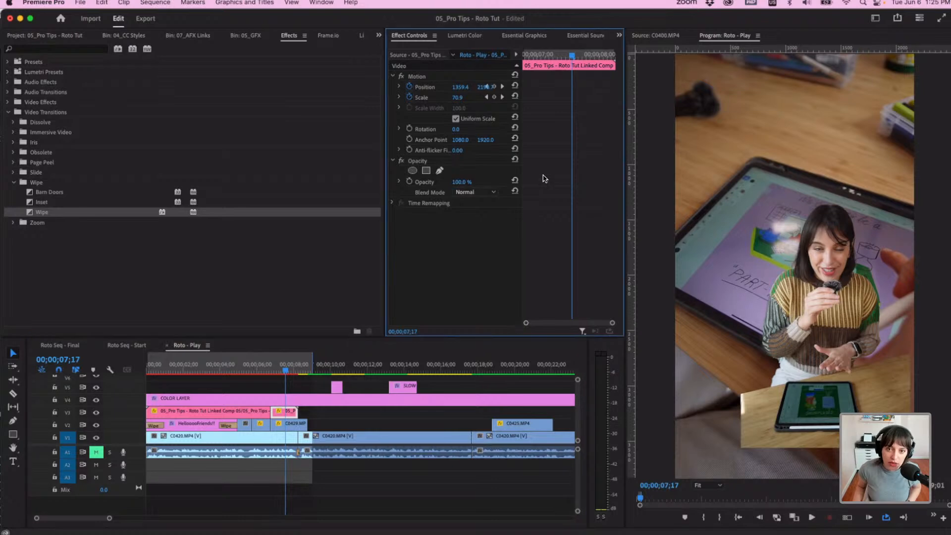
left_click_drag(573, 55, 493, 60)
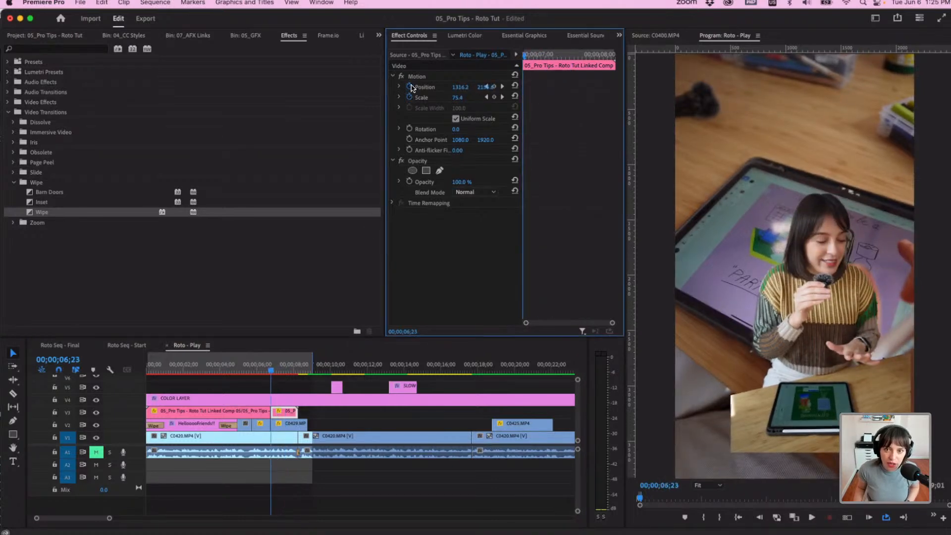
left_click(514, 86)
left_click(514, 97)
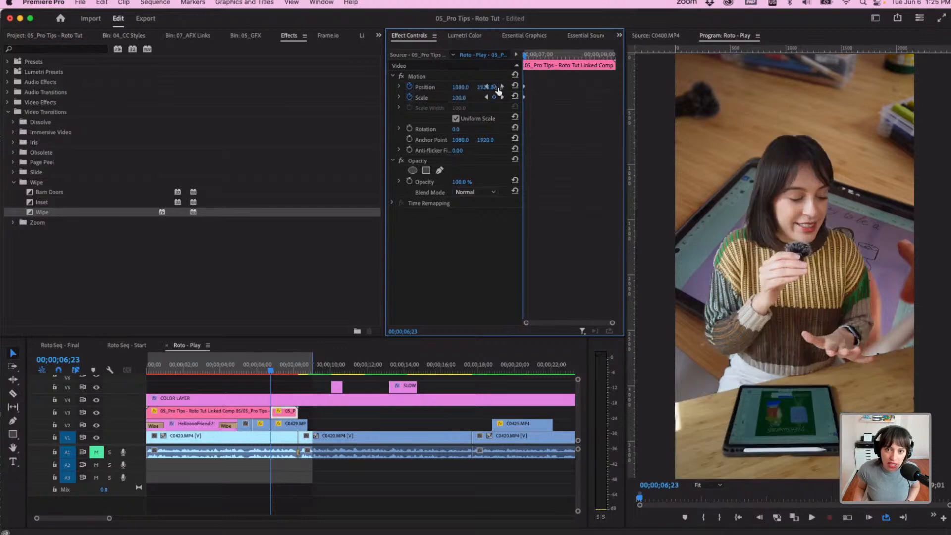
left_click(410, 88)
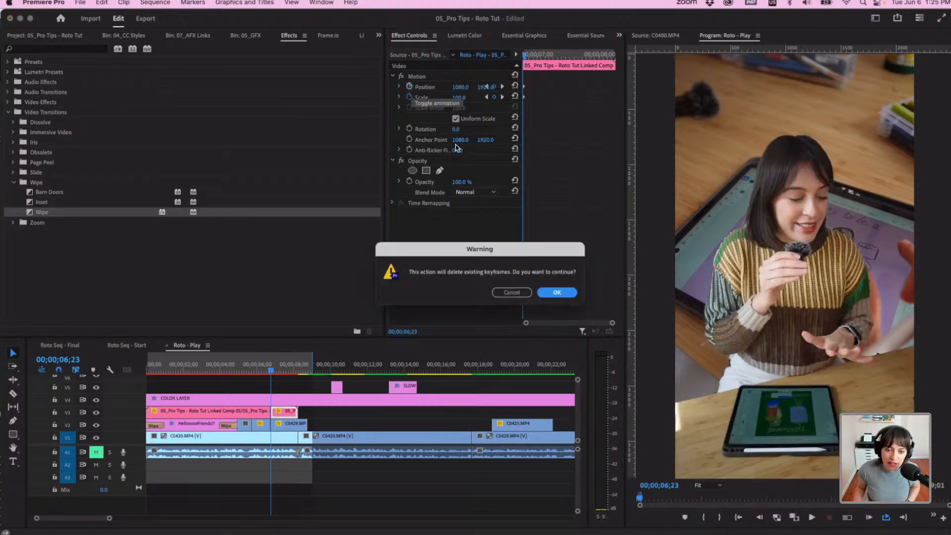
left_click(556, 292)
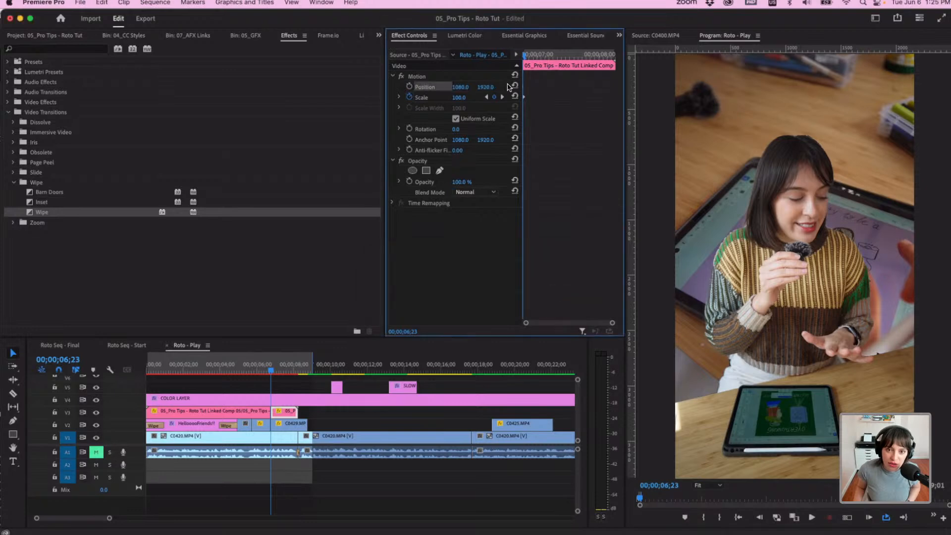
Move the playhead to 00;00;07;17 within the C0429 clip and reselect the second rotoscoped part on V3.
left_click_drag(524, 57, 601, 56)
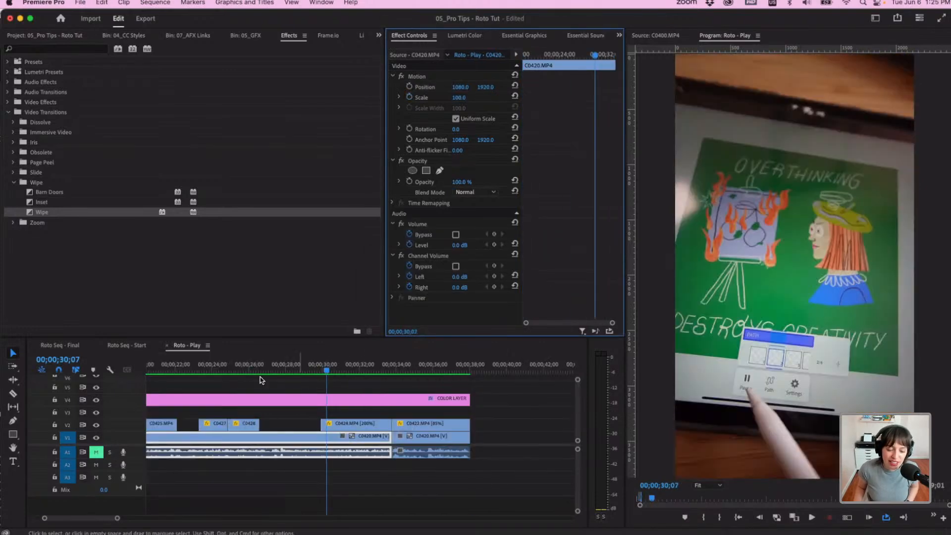
scroll(272, 384, "left", 10)
scroll(279, 390, "up", 3)
scroll(285, 392, "down", 2)
left_click(286, 369)
left_click(285, 415)
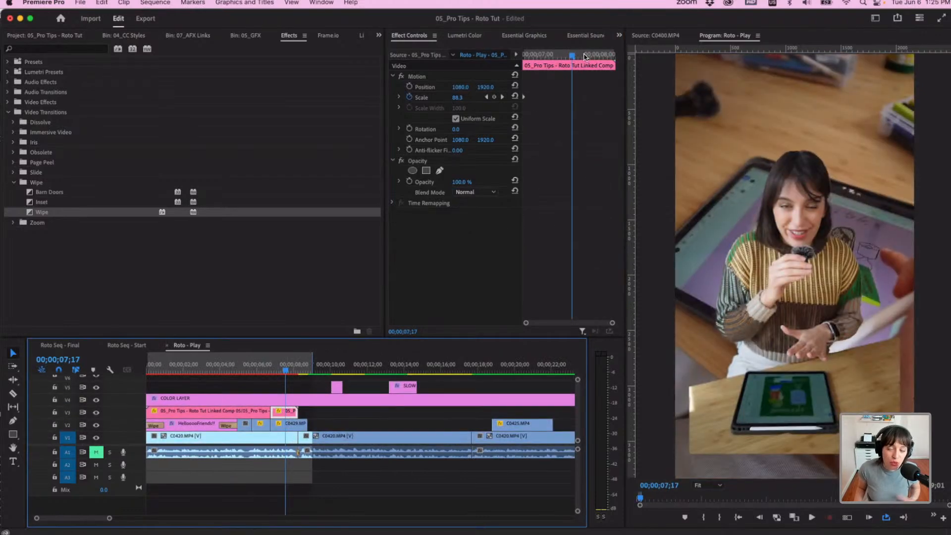